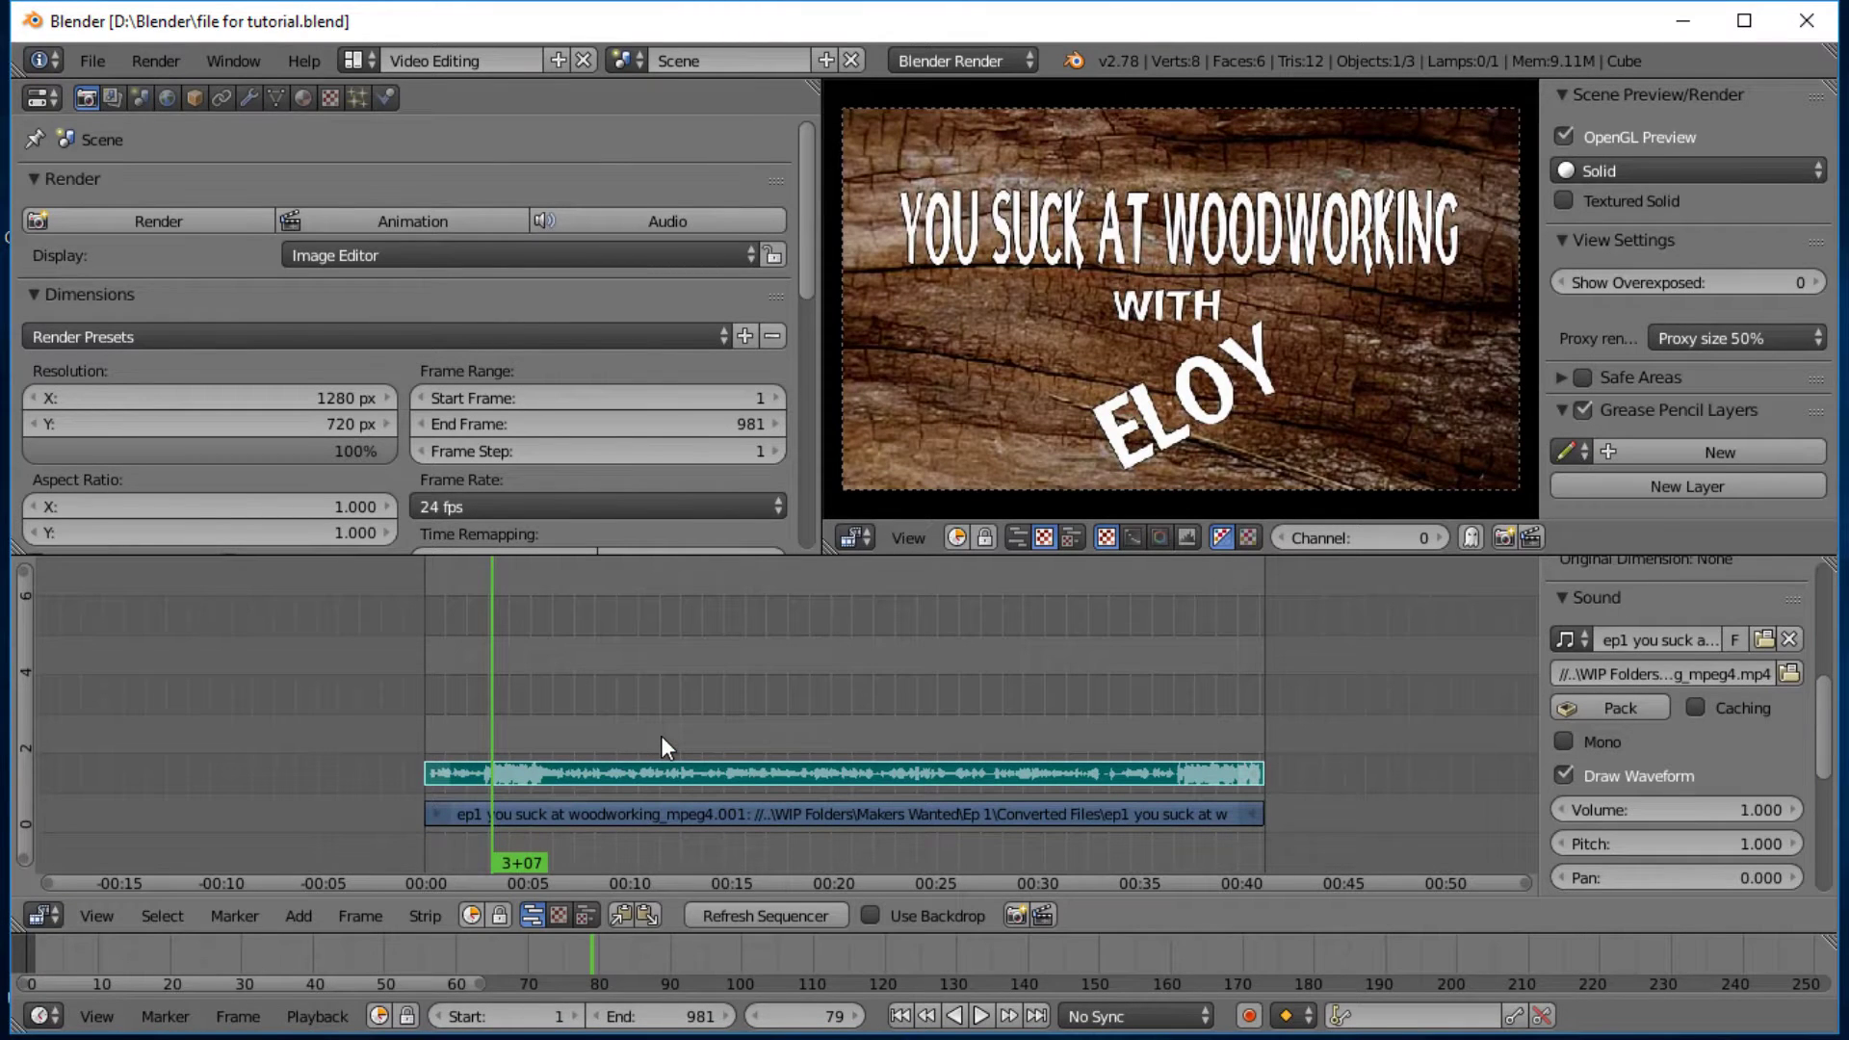
# Step: Switch between the movie and audio strips, then scrub the playhead to frame 71
pyautogui.click(756, 816)
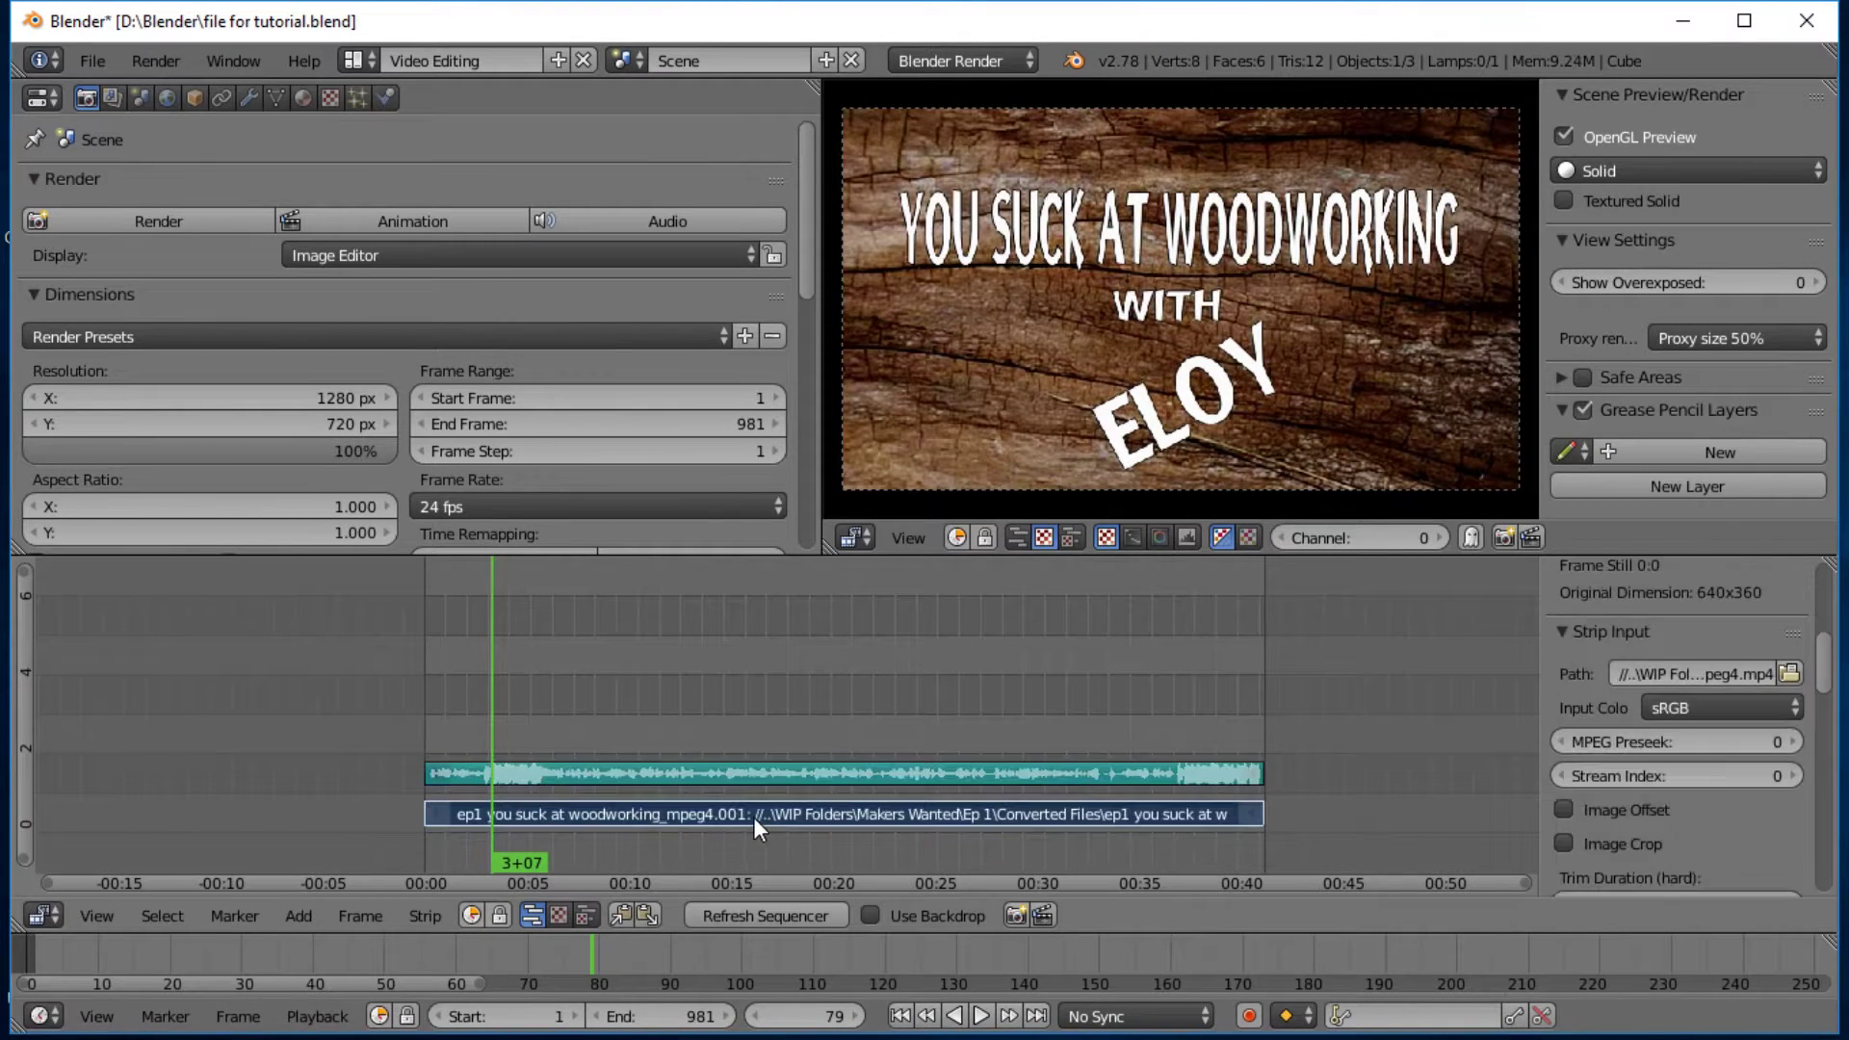
pyautogui.rightClick(1081, 773)
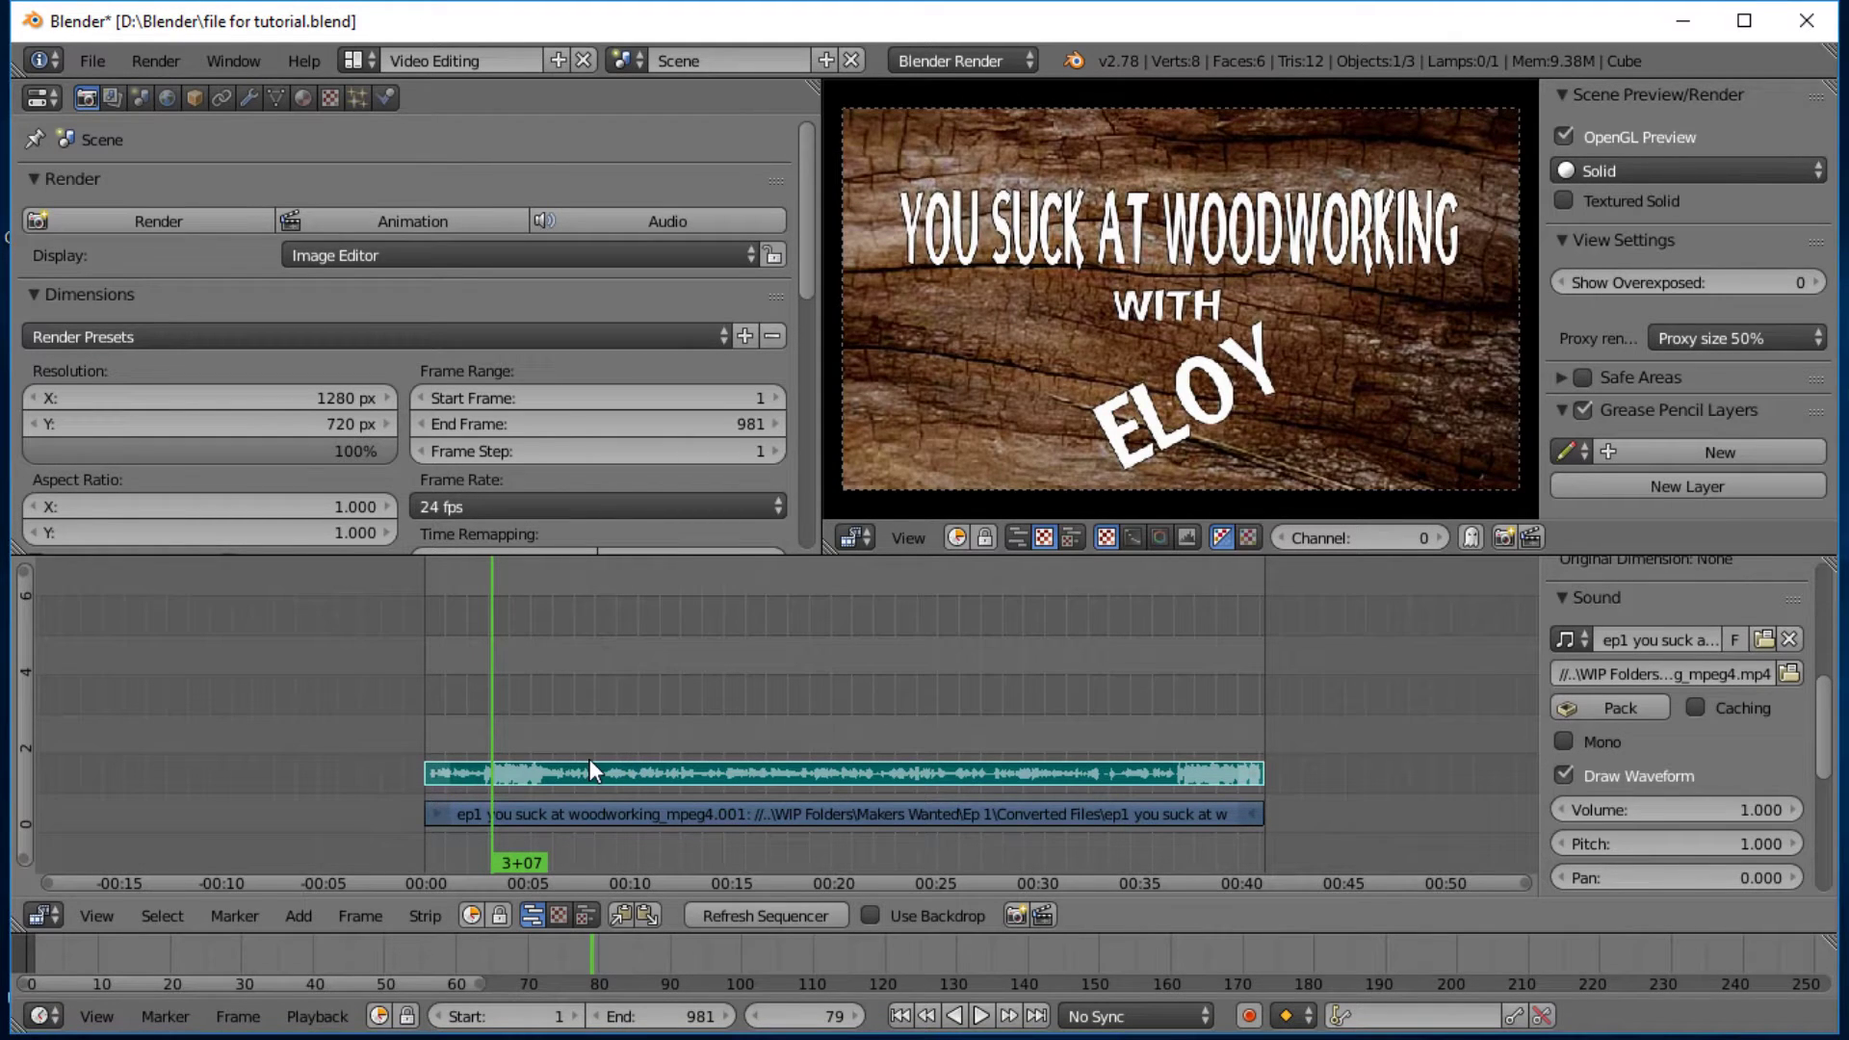
pyautogui.scroll(1, 578, 752)
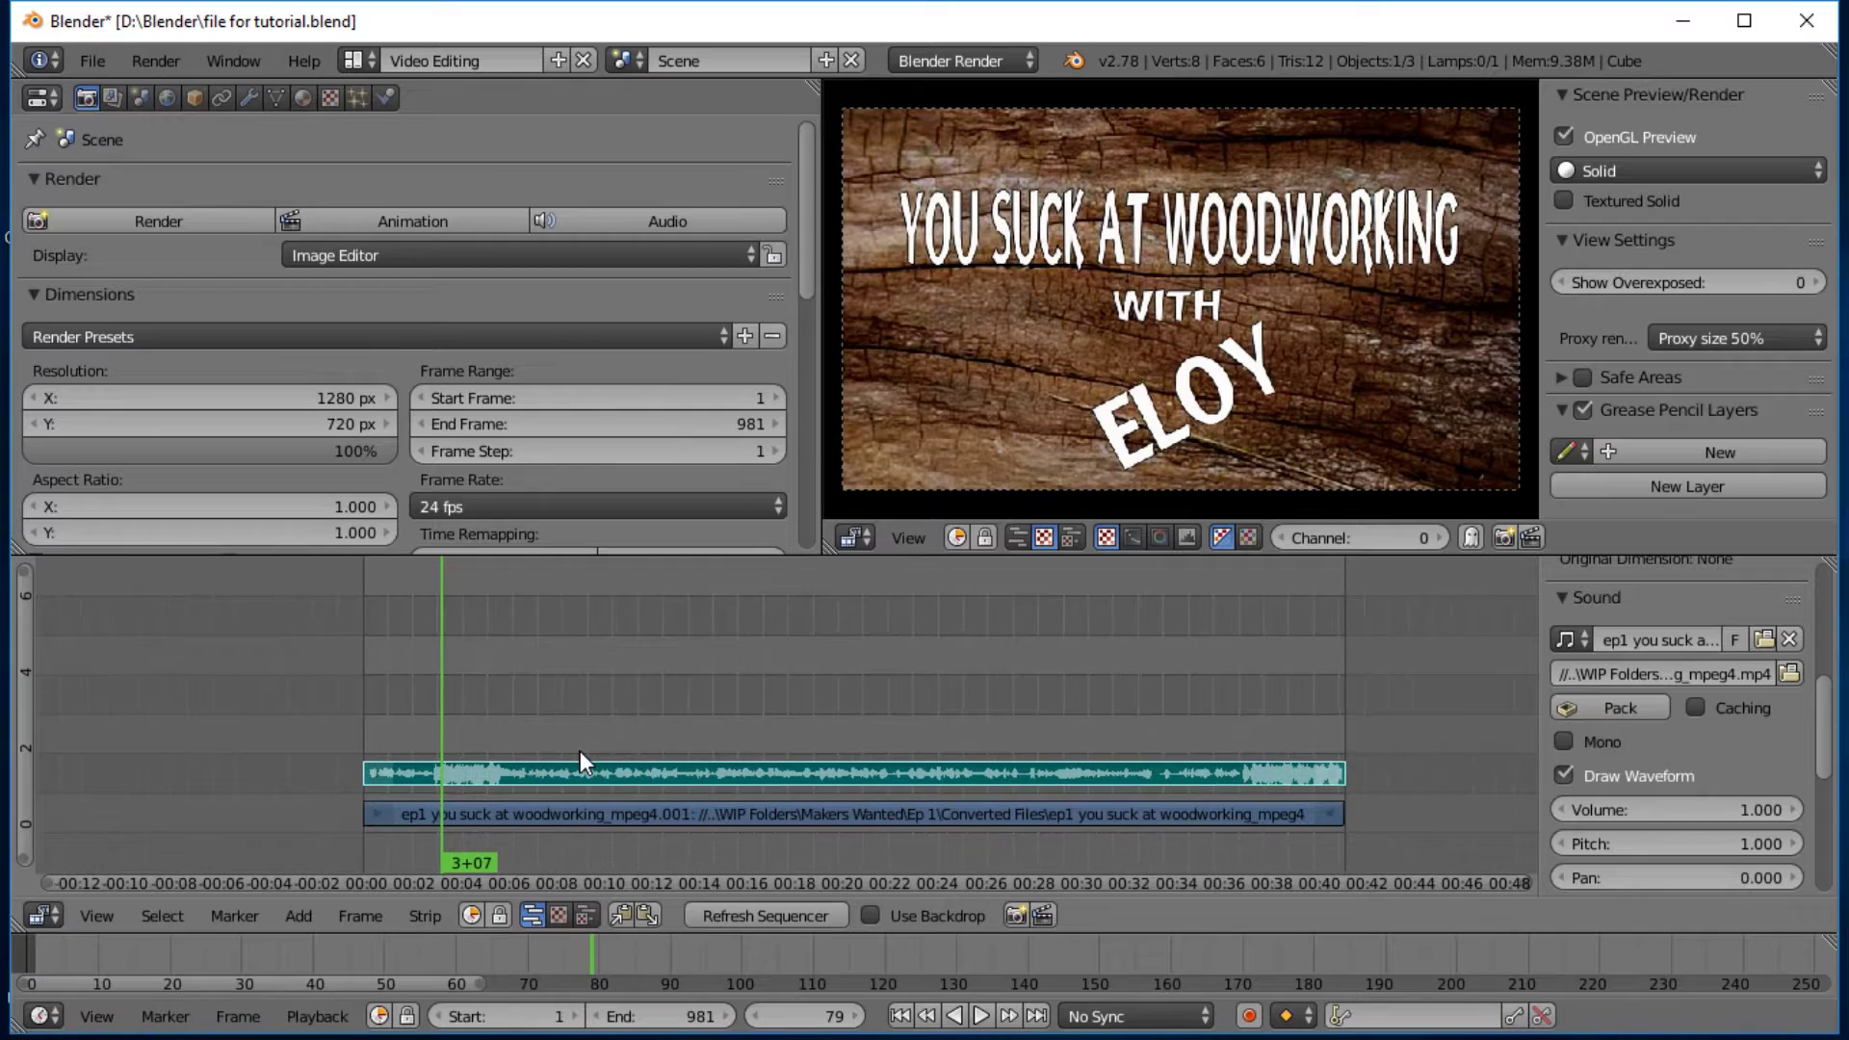
pyautogui.scroll(2, 580, 750)
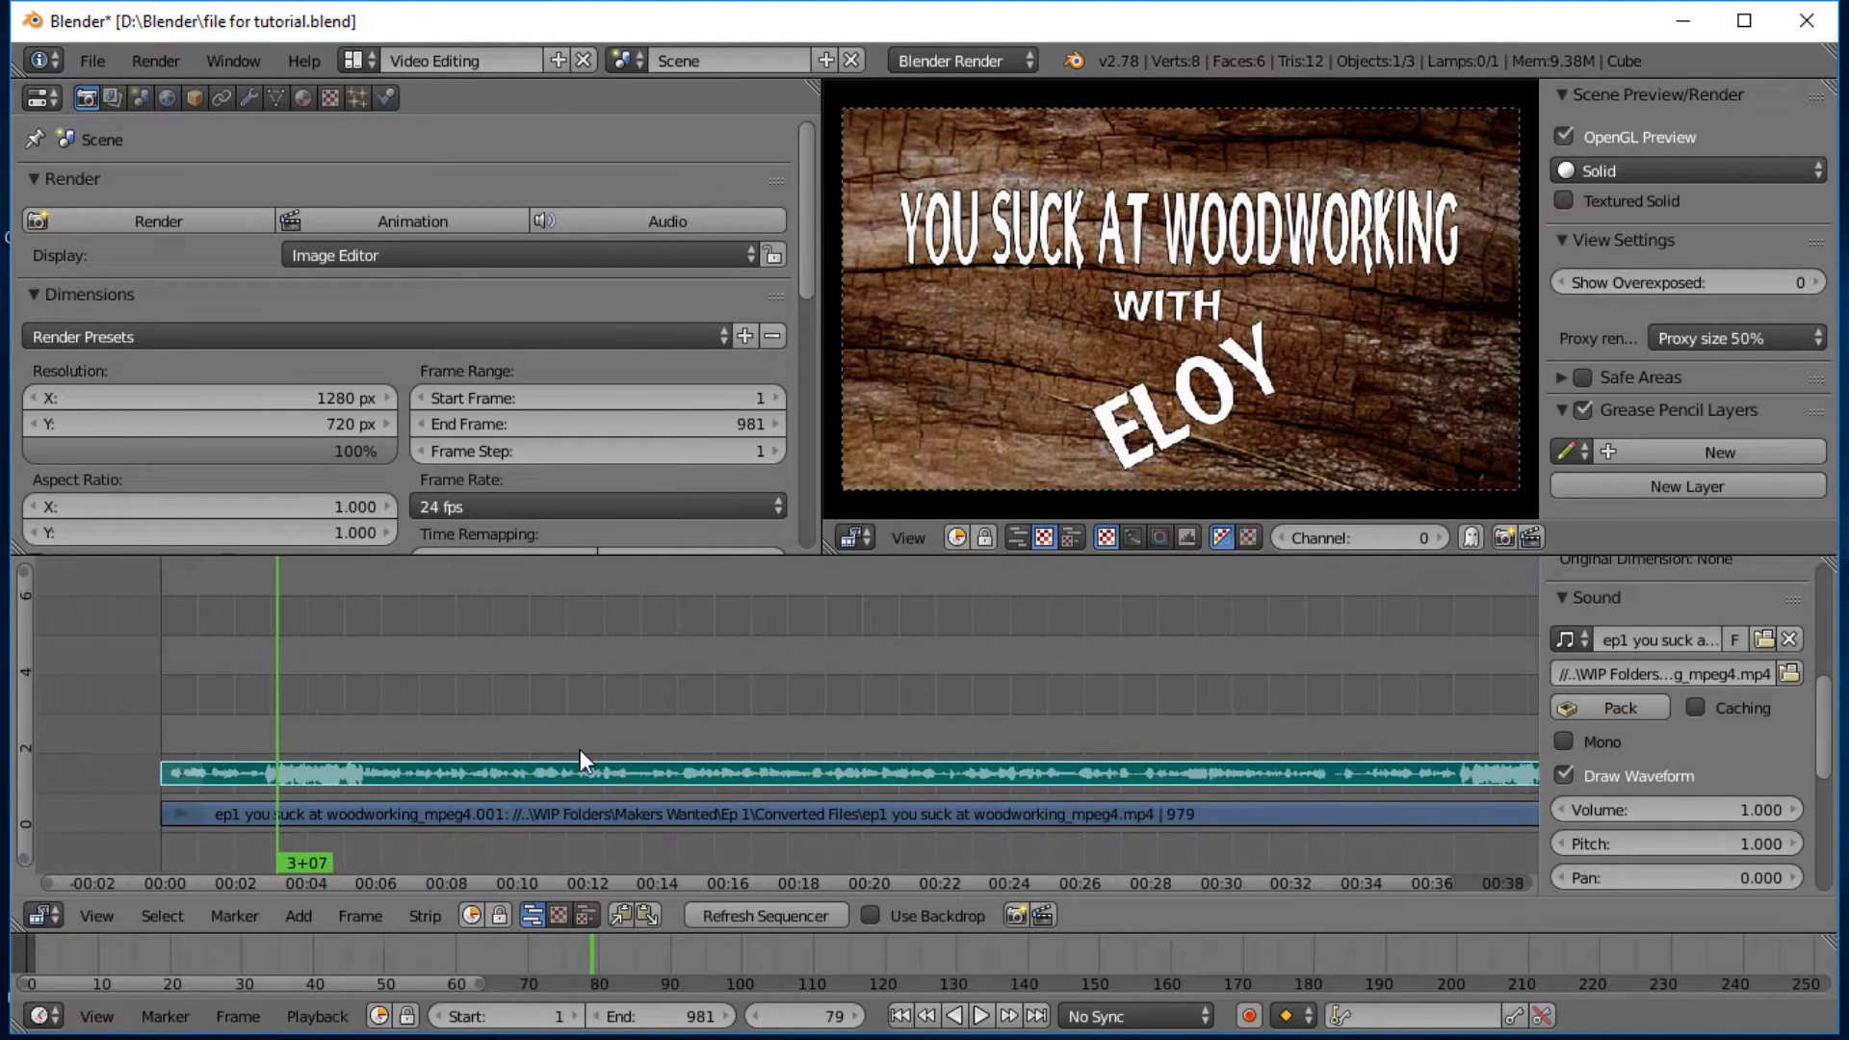
pyautogui.keyDown('ctrl'); pyautogui.scroll(3, 578, 747); pyautogui.keyUp('ctrl')
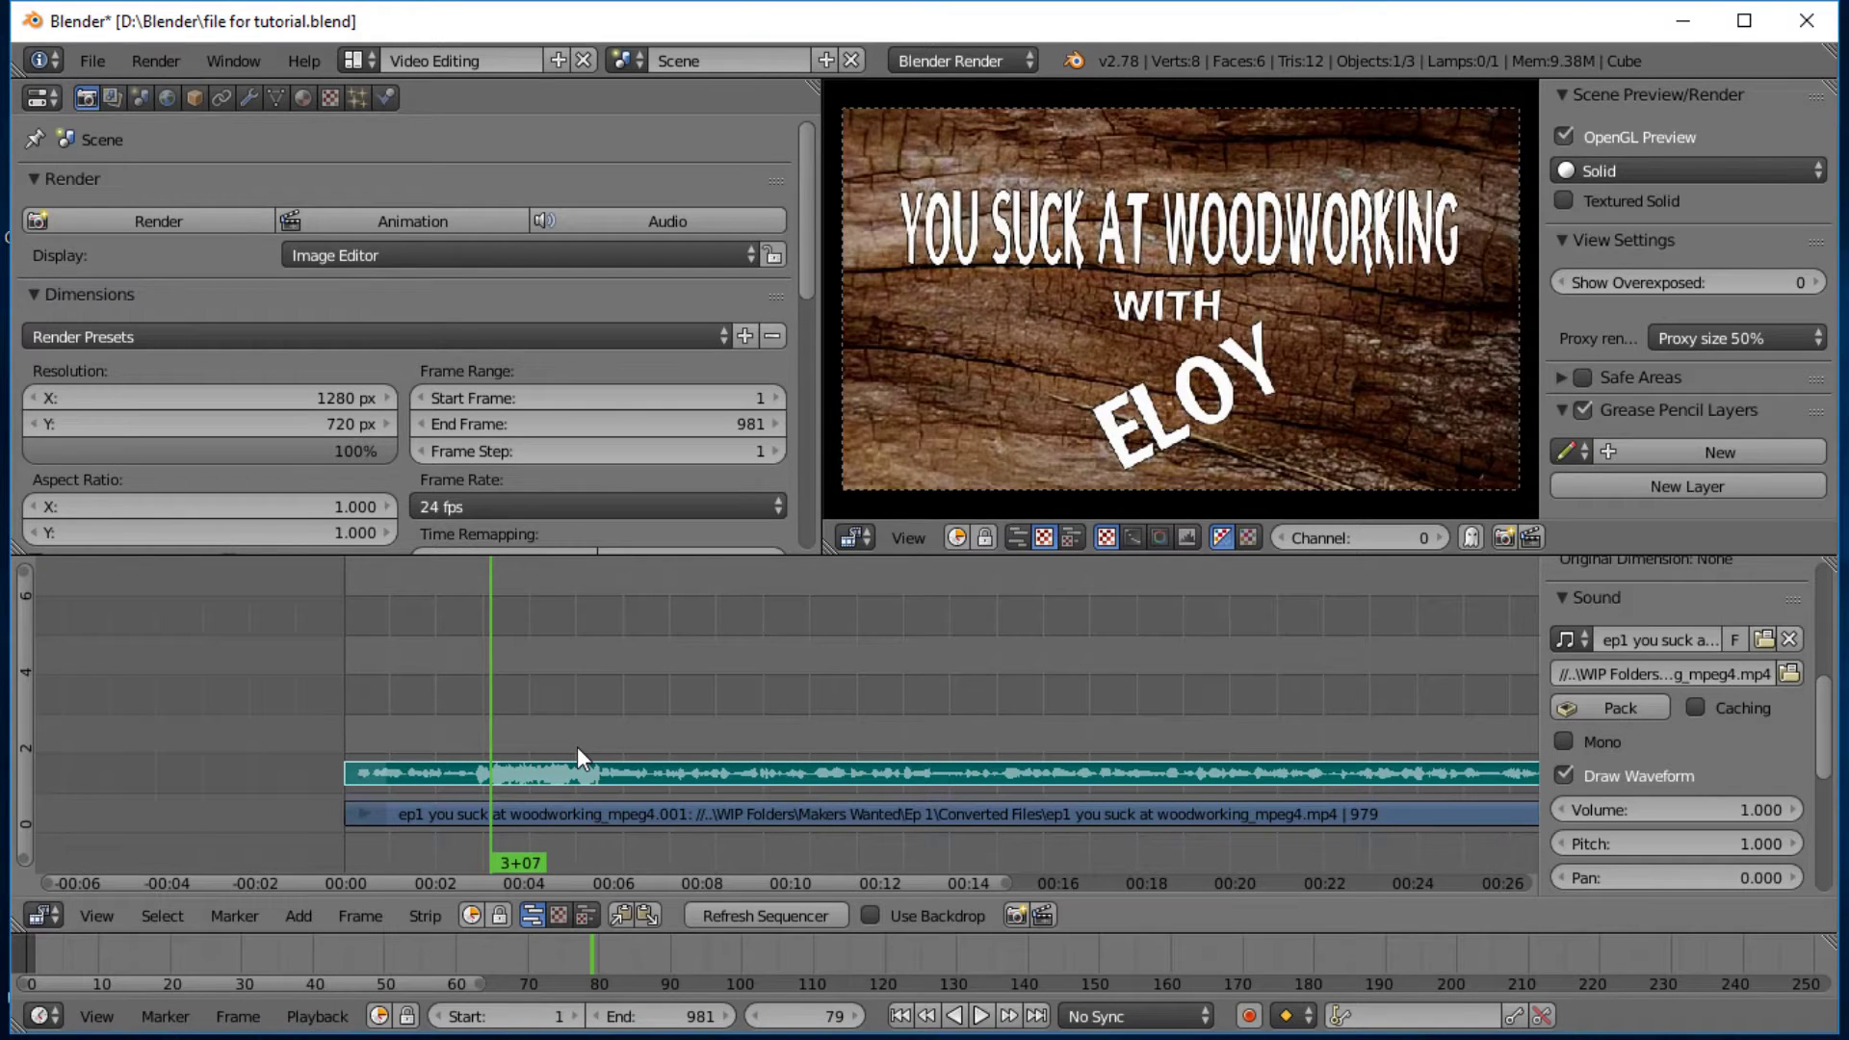
pyautogui.rightClick(533, 779)
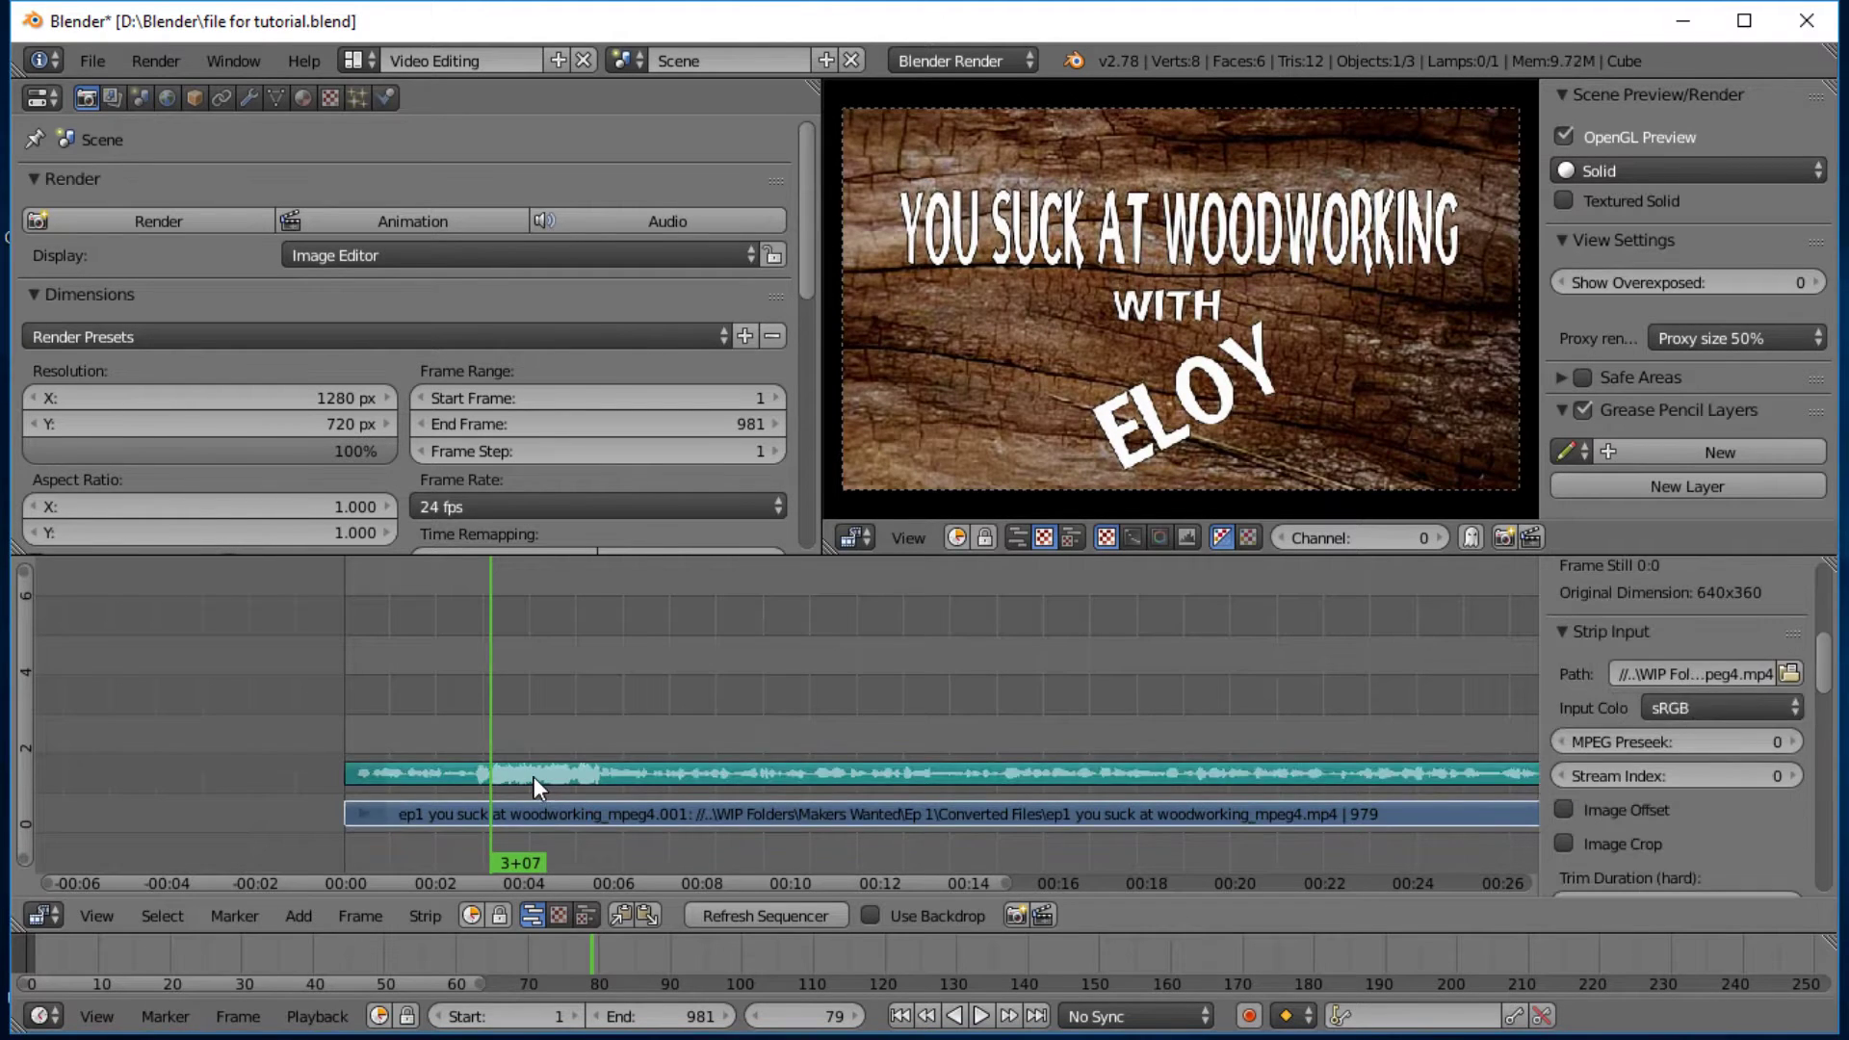
pyautogui.rightClick(533, 776)
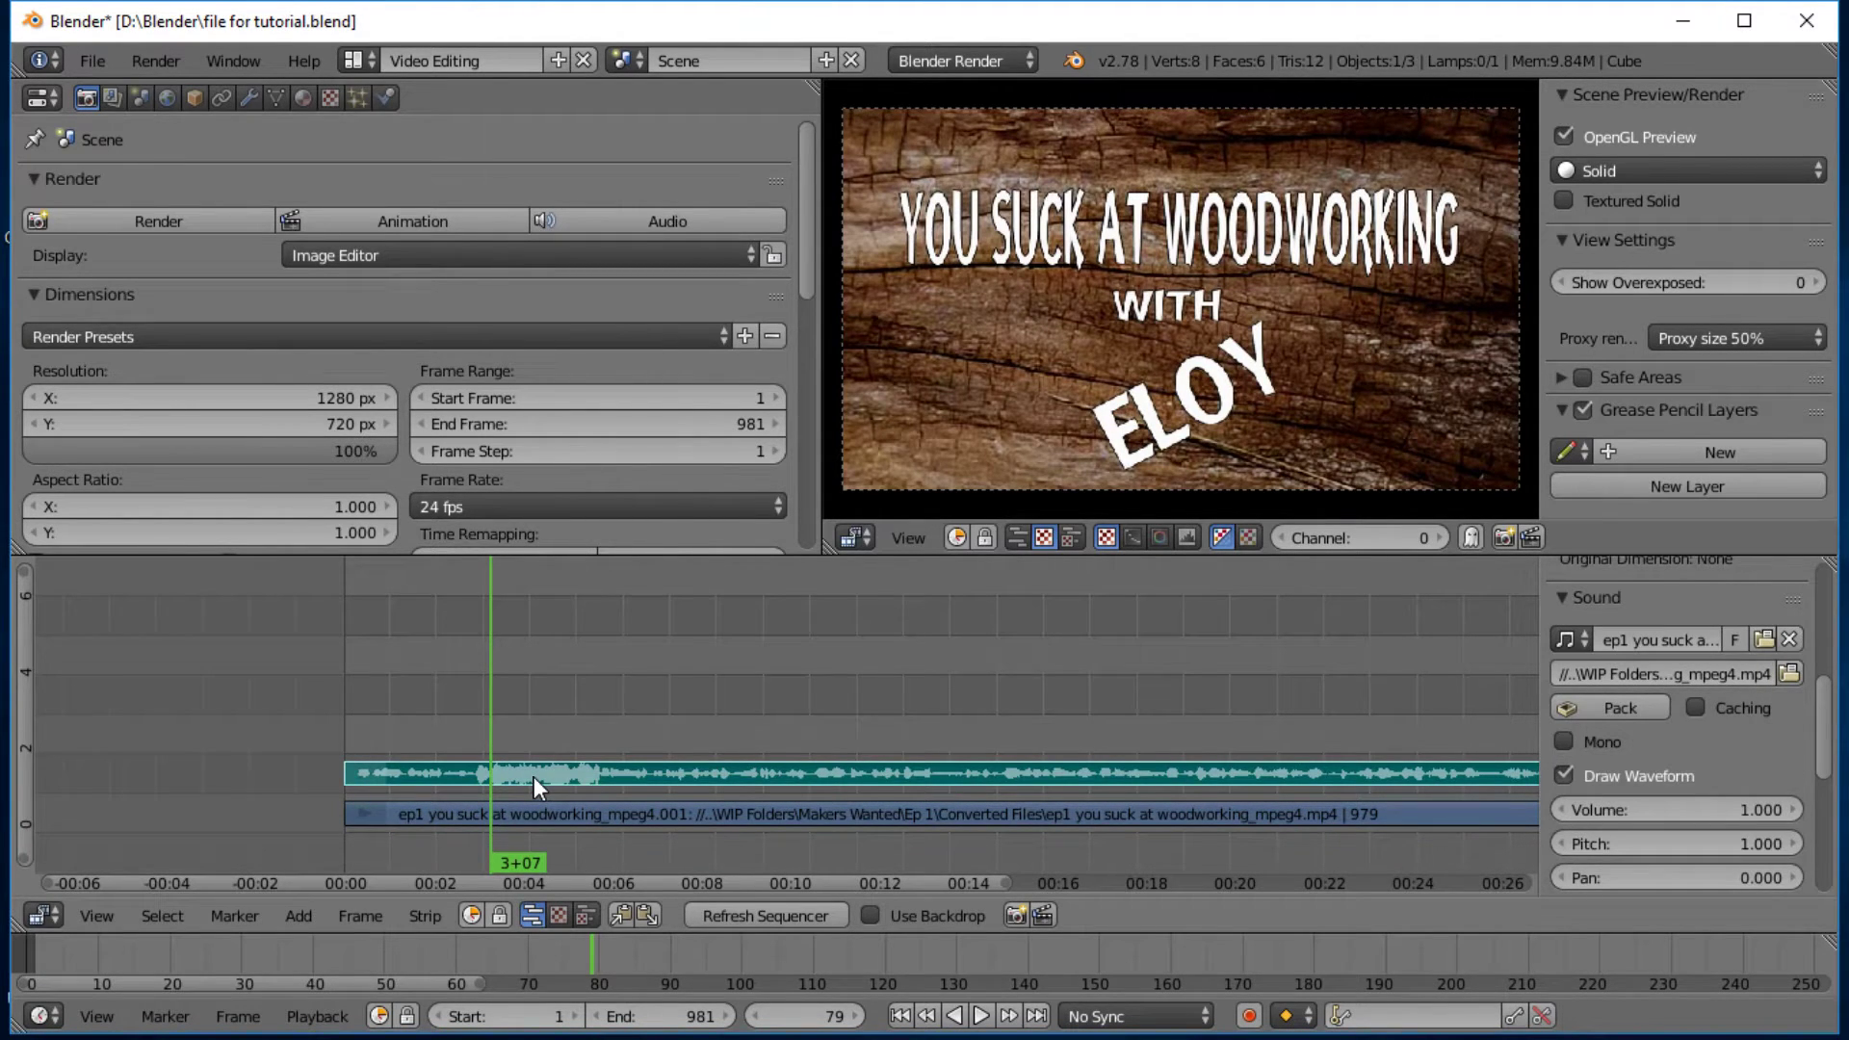
pyautogui.rightClick(530, 814)
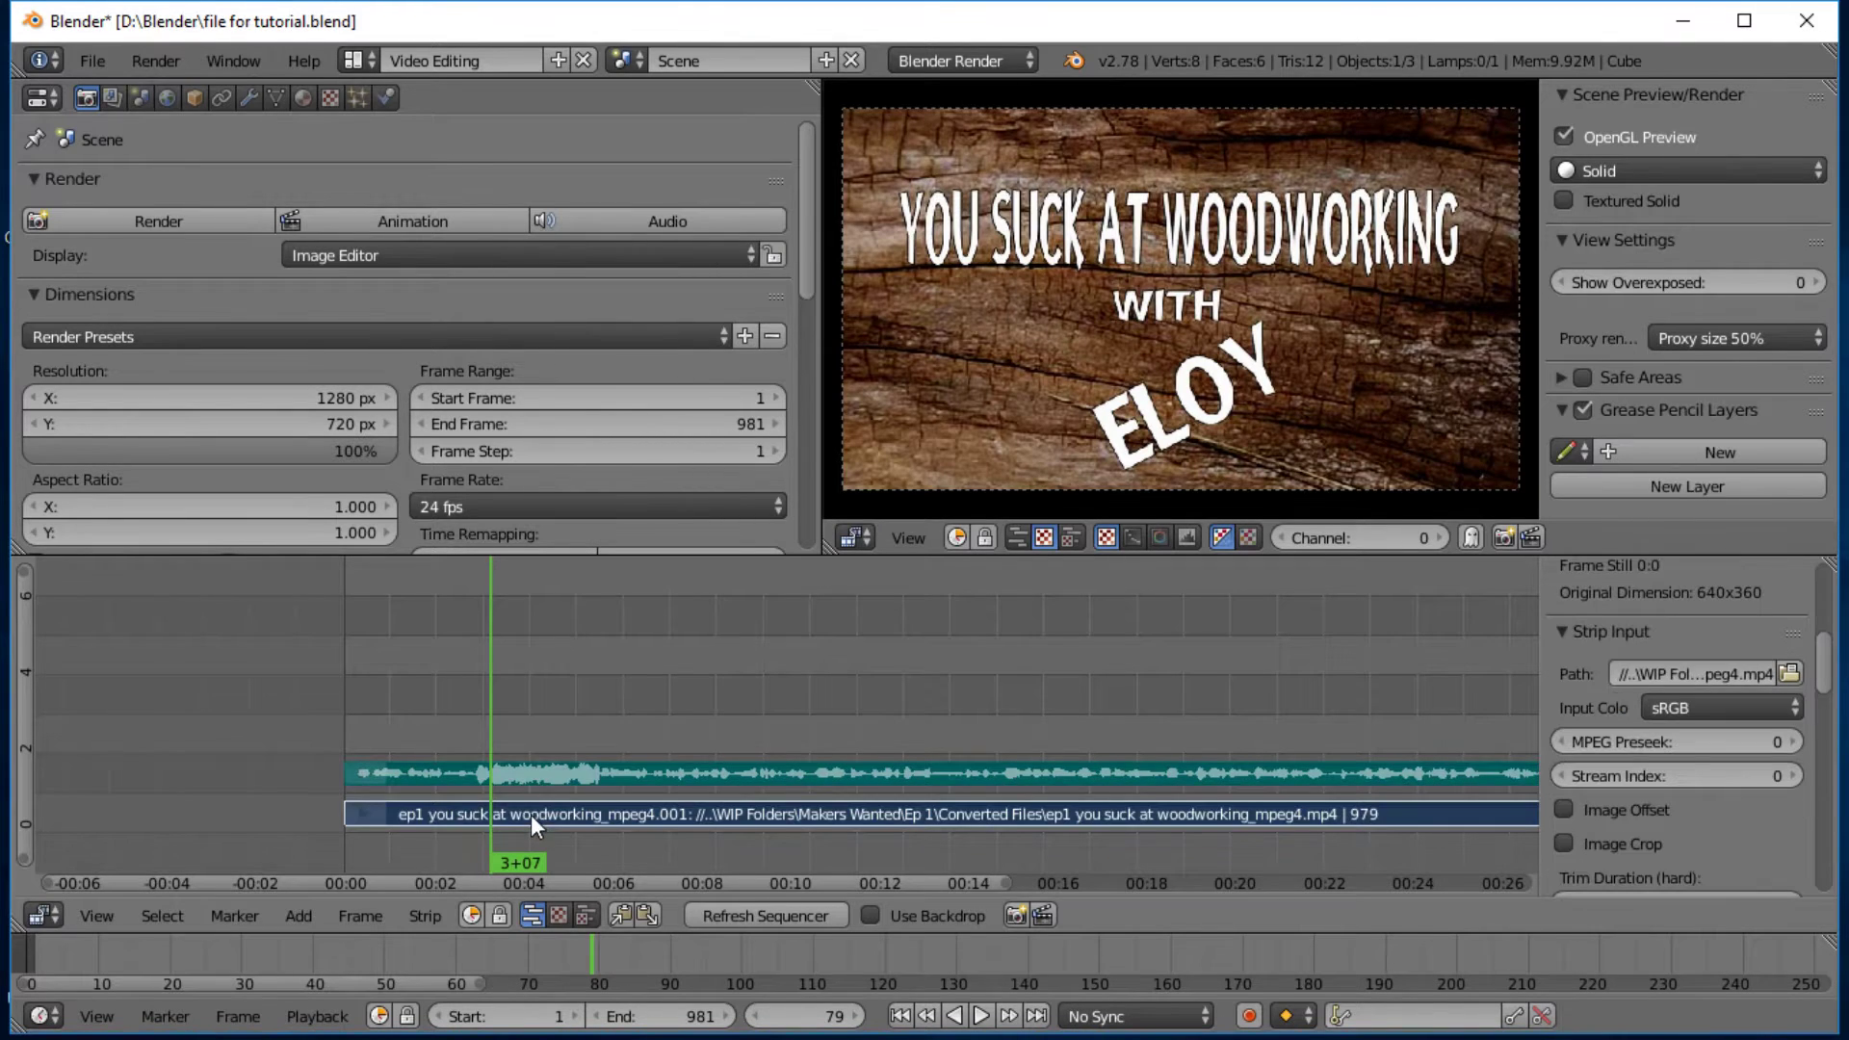
pyautogui.moveTo(499, 730)
pyautogui.mouseDown()
pyautogui.moveTo(545, 732)
pyautogui.moveTo(476, 742)
pyautogui.mouseUp()
# Step: Zoom and pan the sequencer to bring the start of the strips into view
pyautogui.scroll(5, 512, 762)
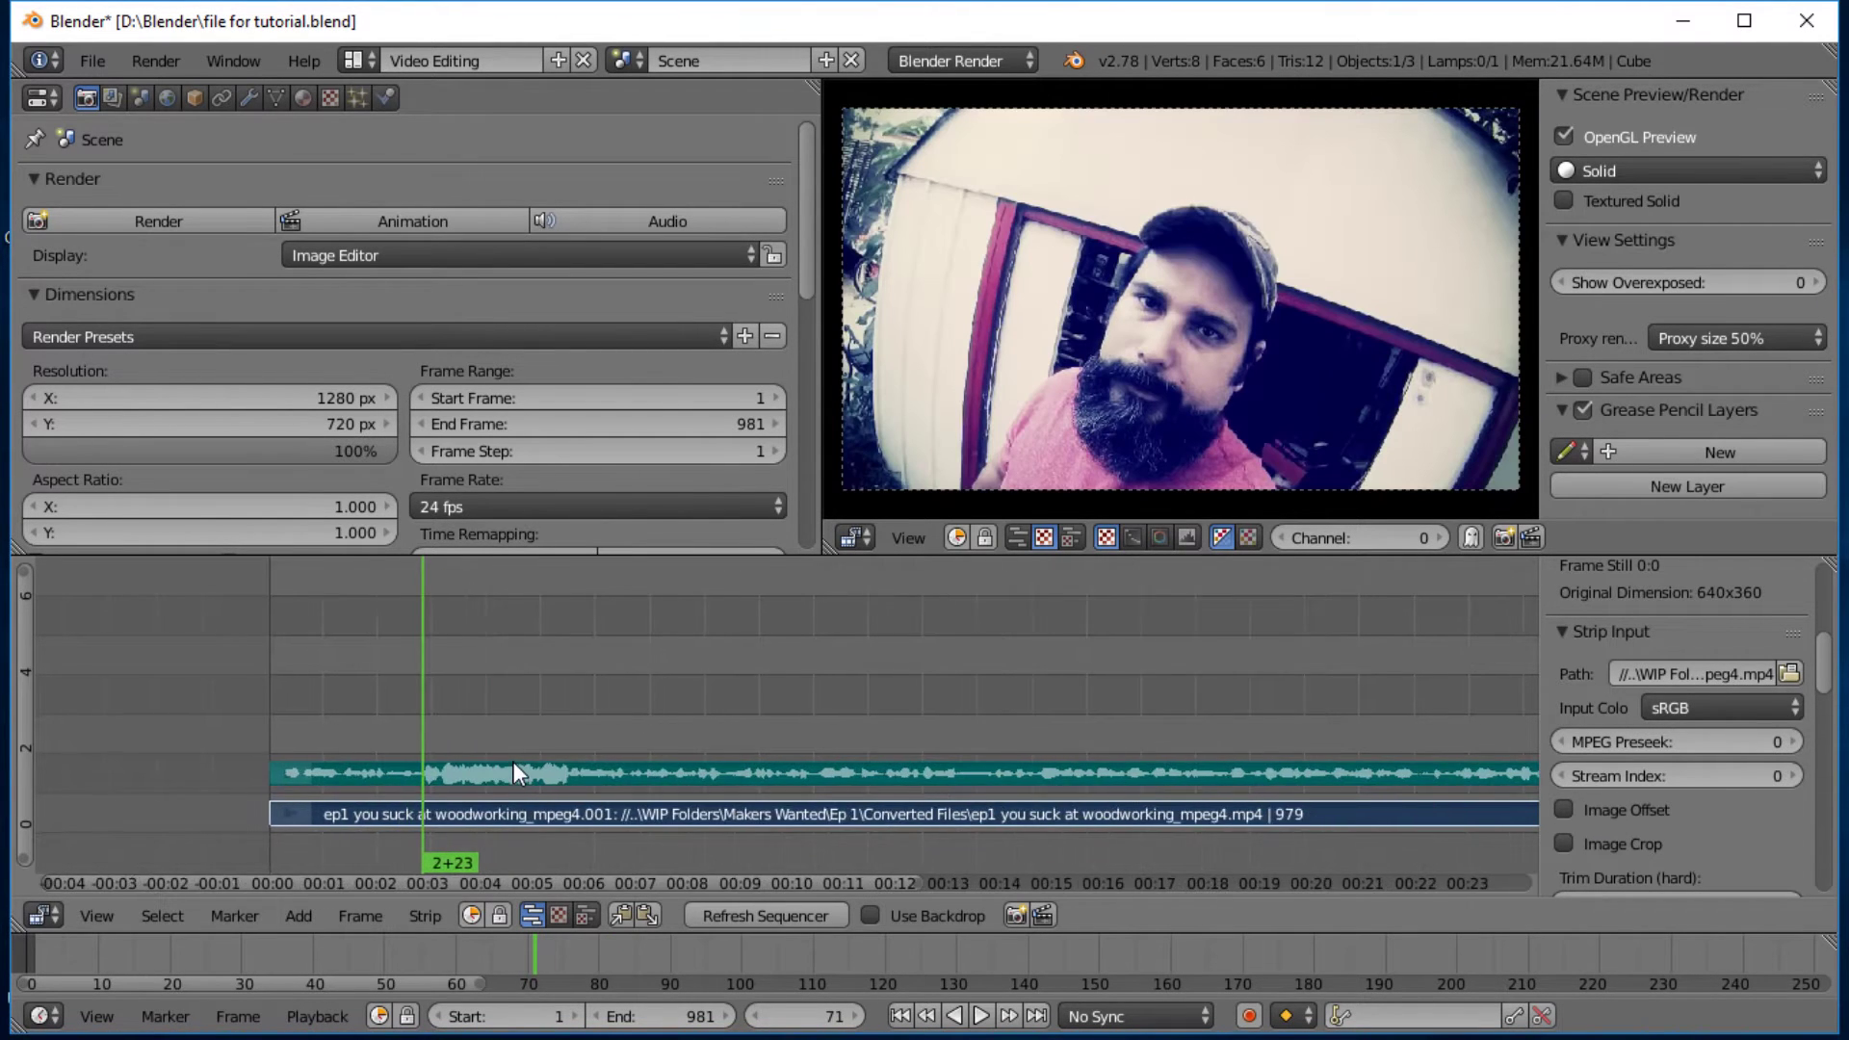
pyautogui.scroll(4, 512, 761)
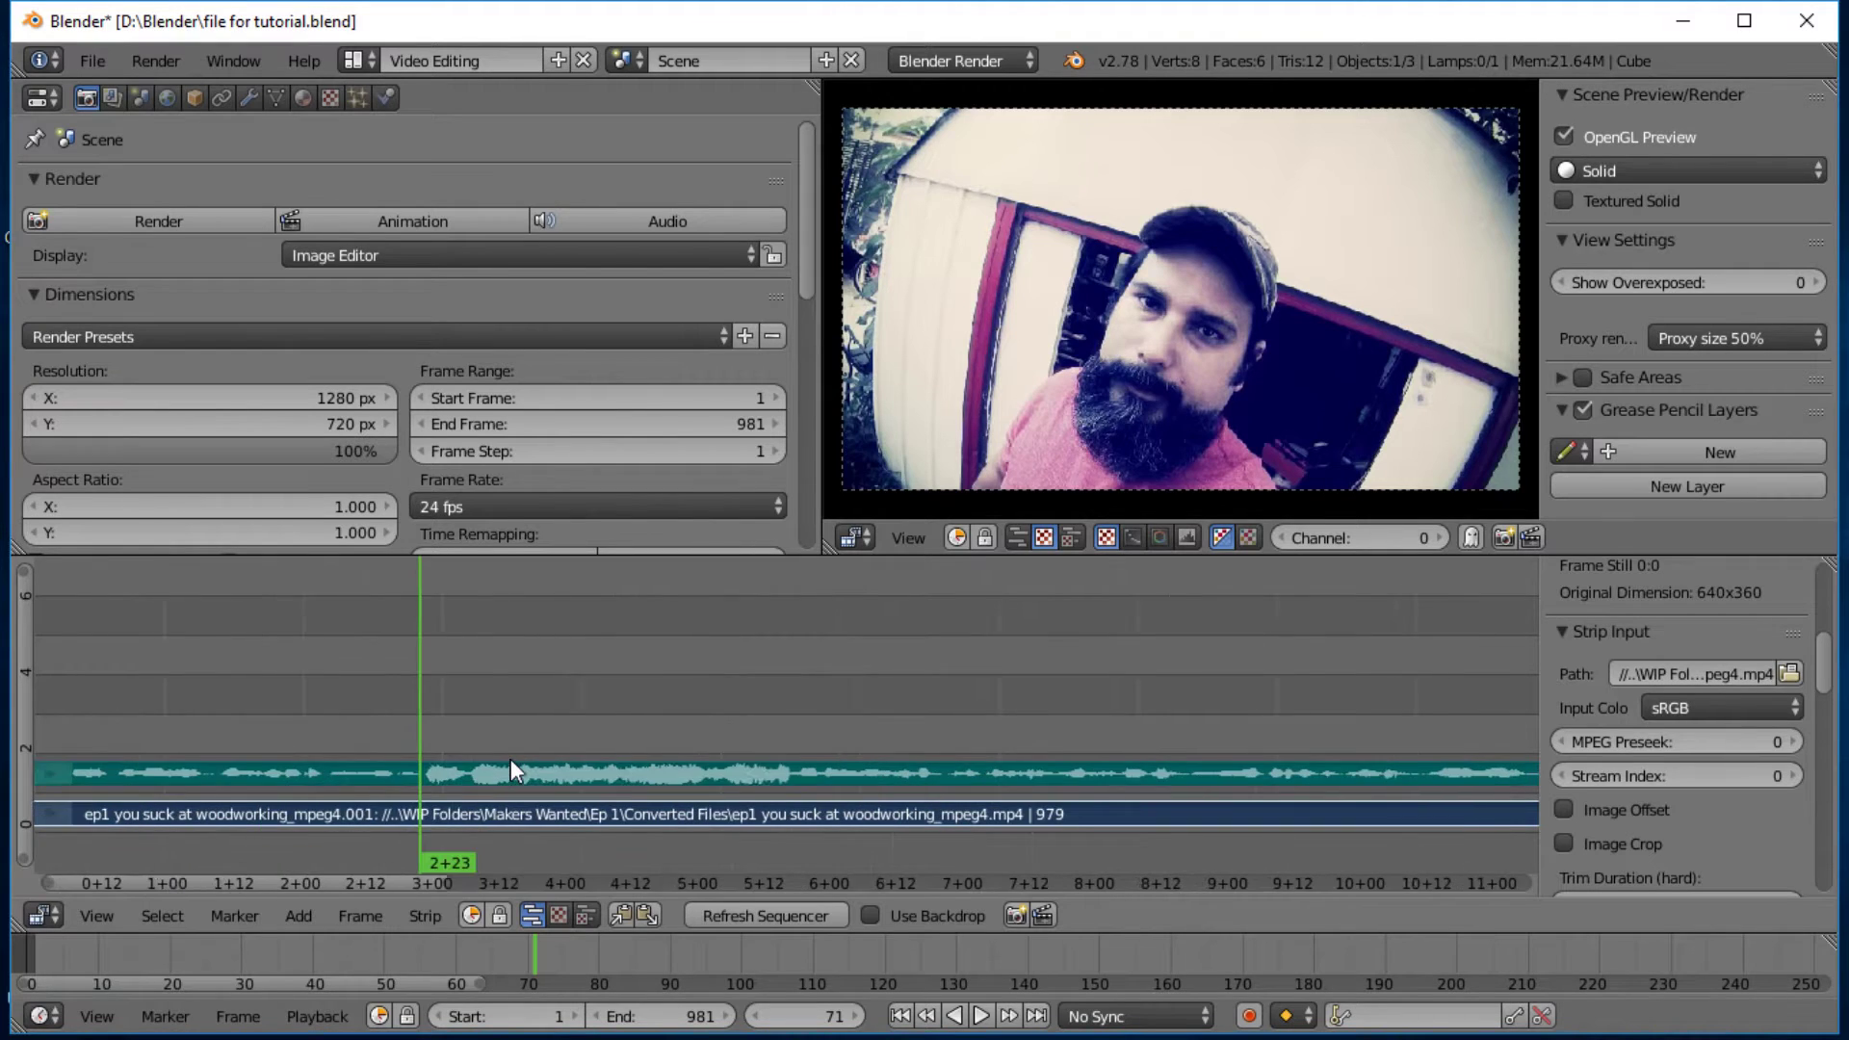
pyautogui.scroll(2, 510, 759)
pyautogui.keyDown('ctrl'); pyautogui.scroll(4, 508, 758); pyautogui.keyUp('ctrl')
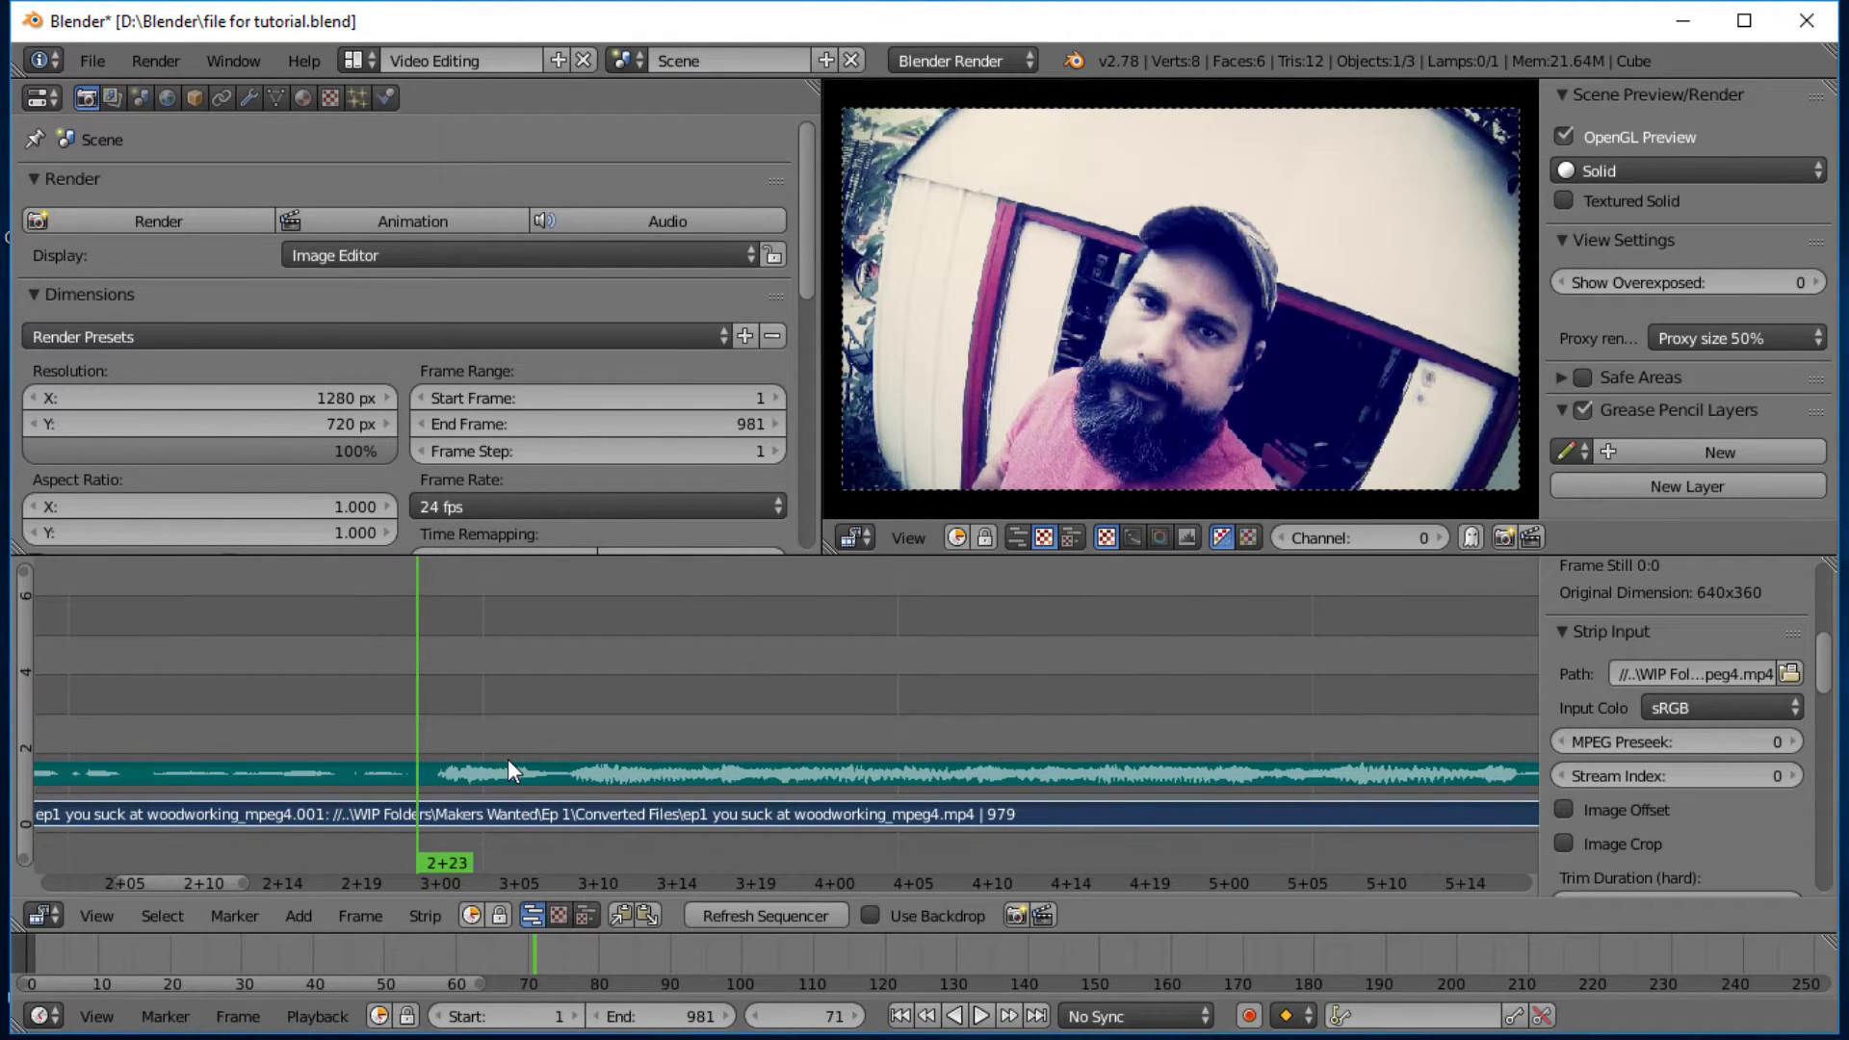
pyautogui.scroll(3, 496, 756)
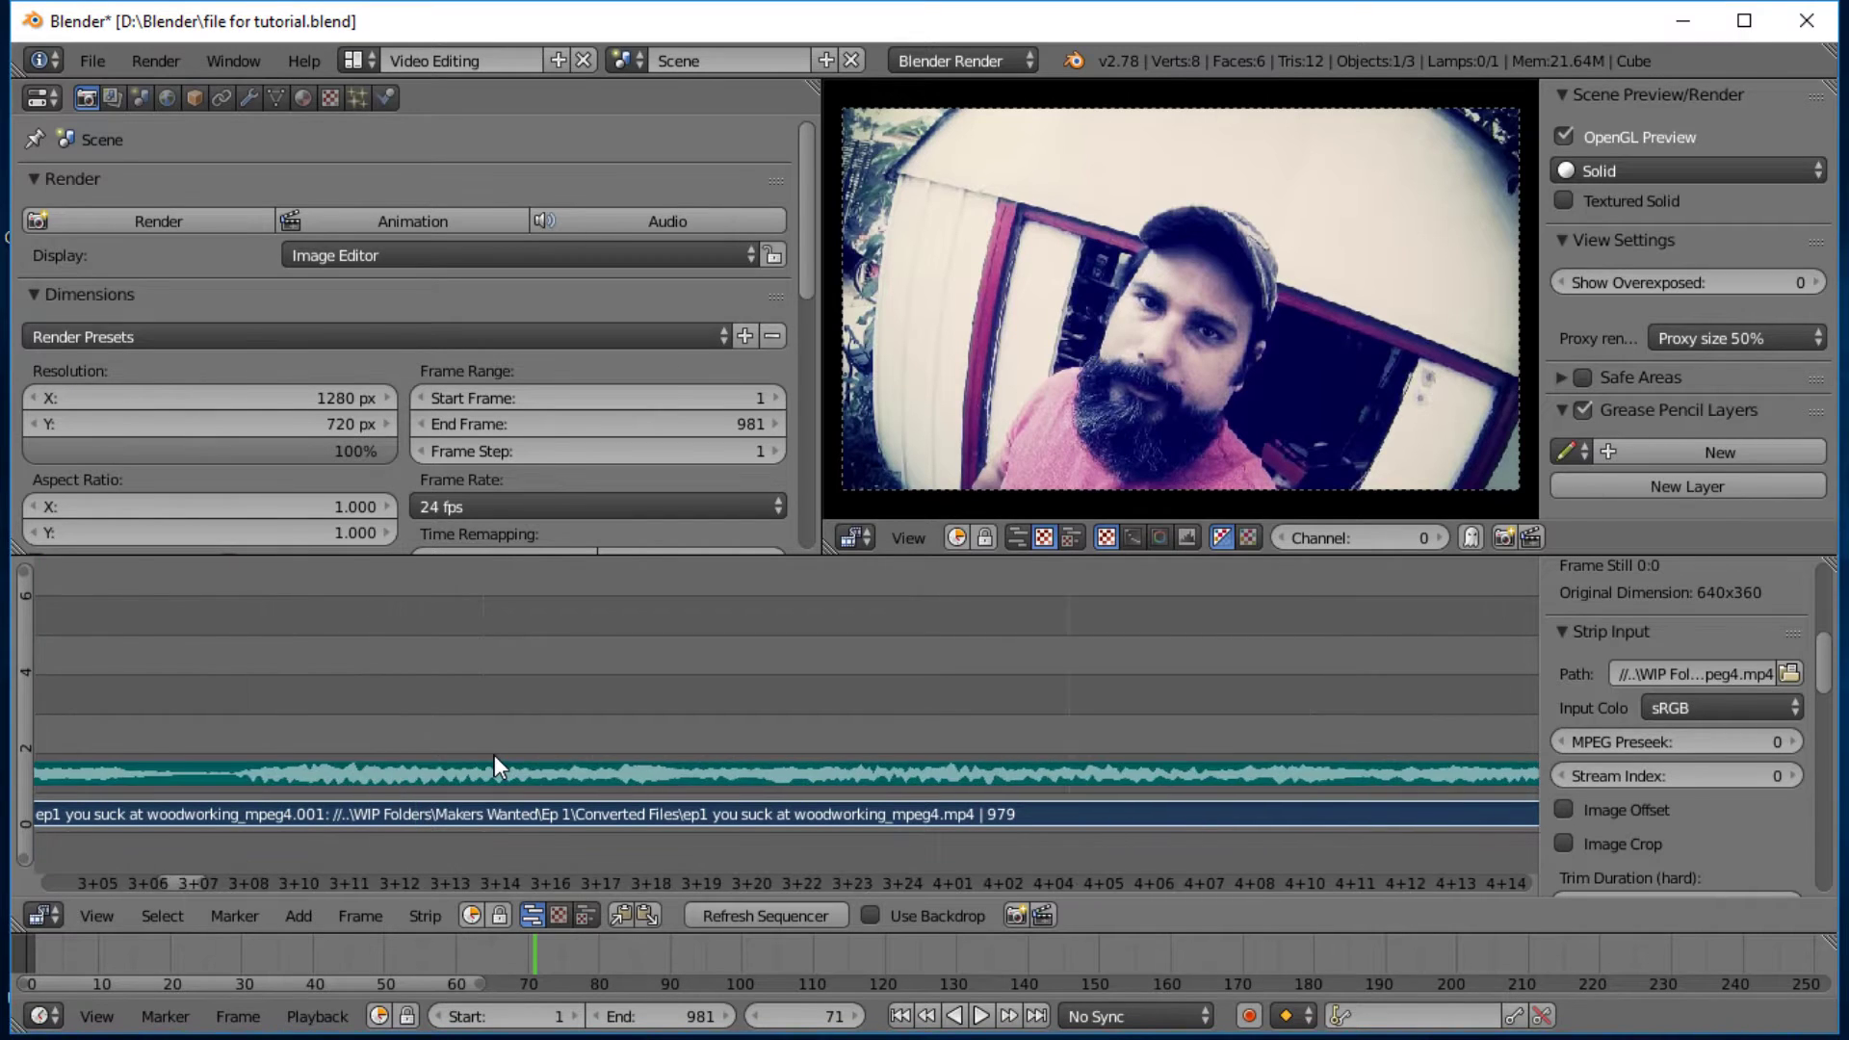
pyautogui.scroll(5, 494, 752)
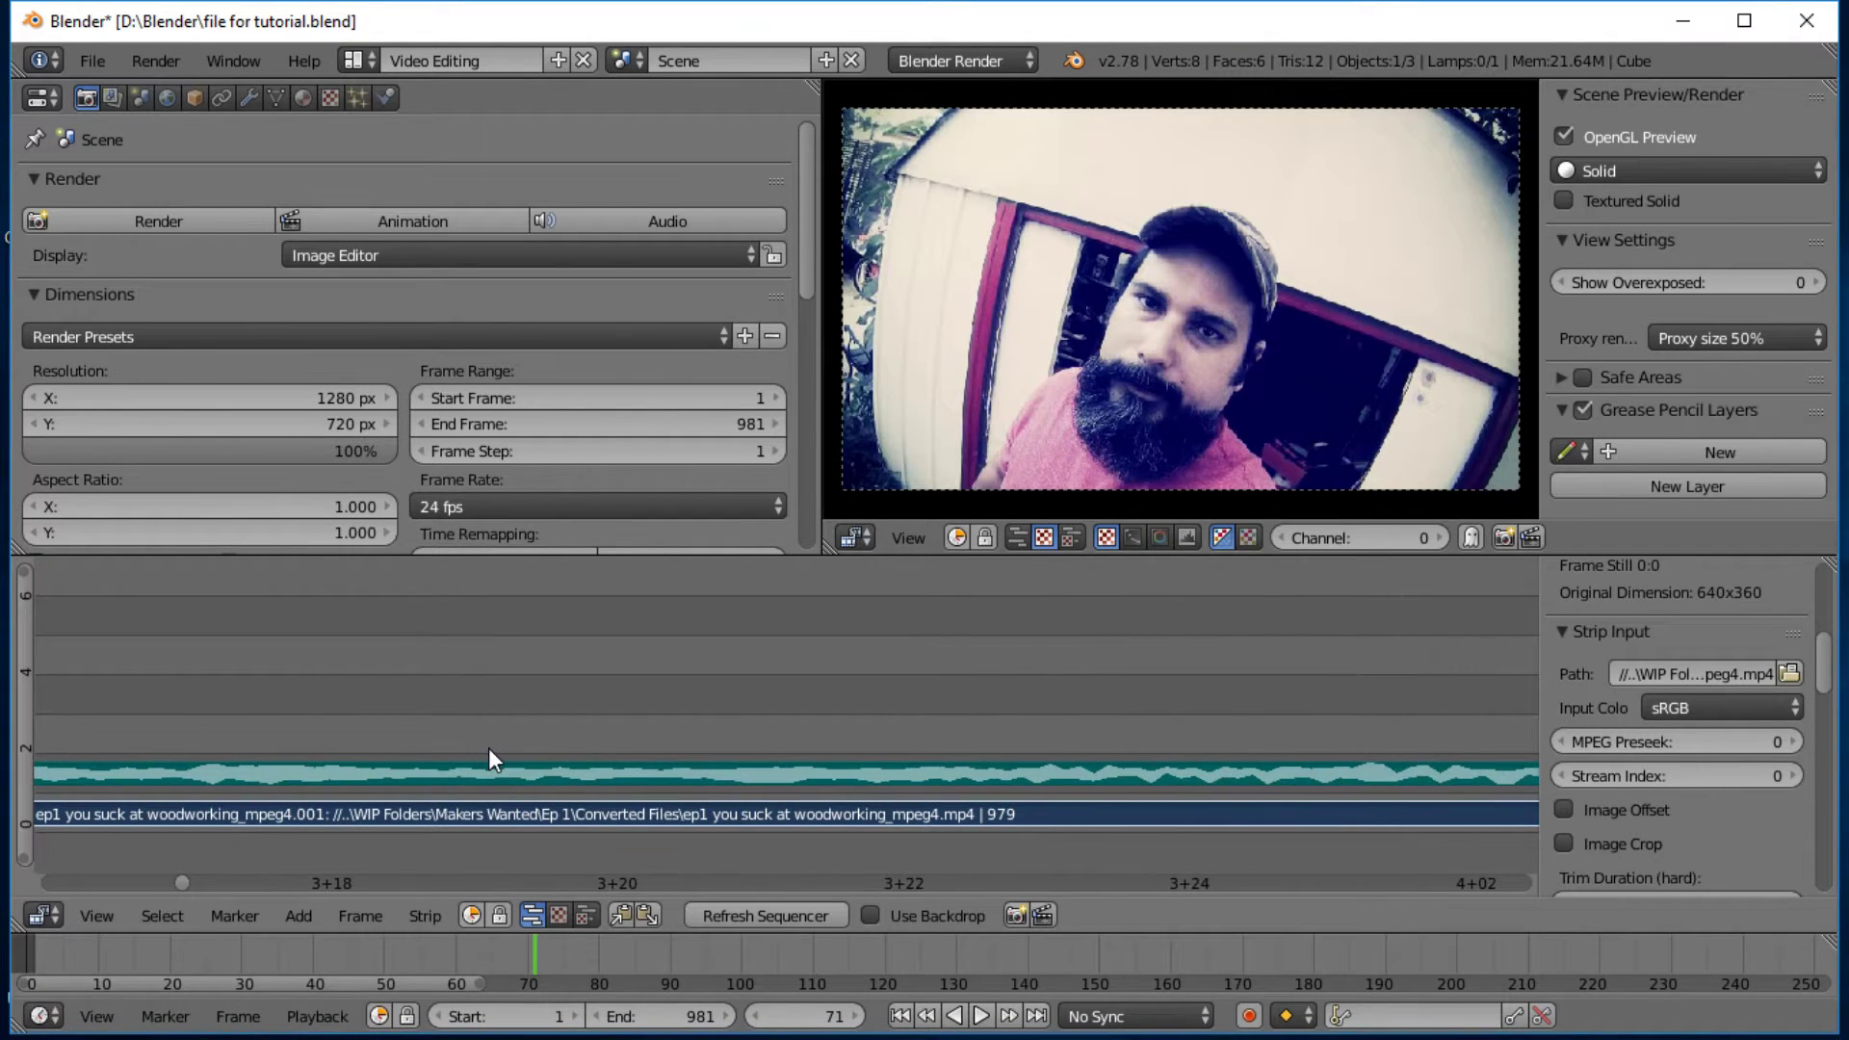
pyautogui.scroll(-6, 486, 741)
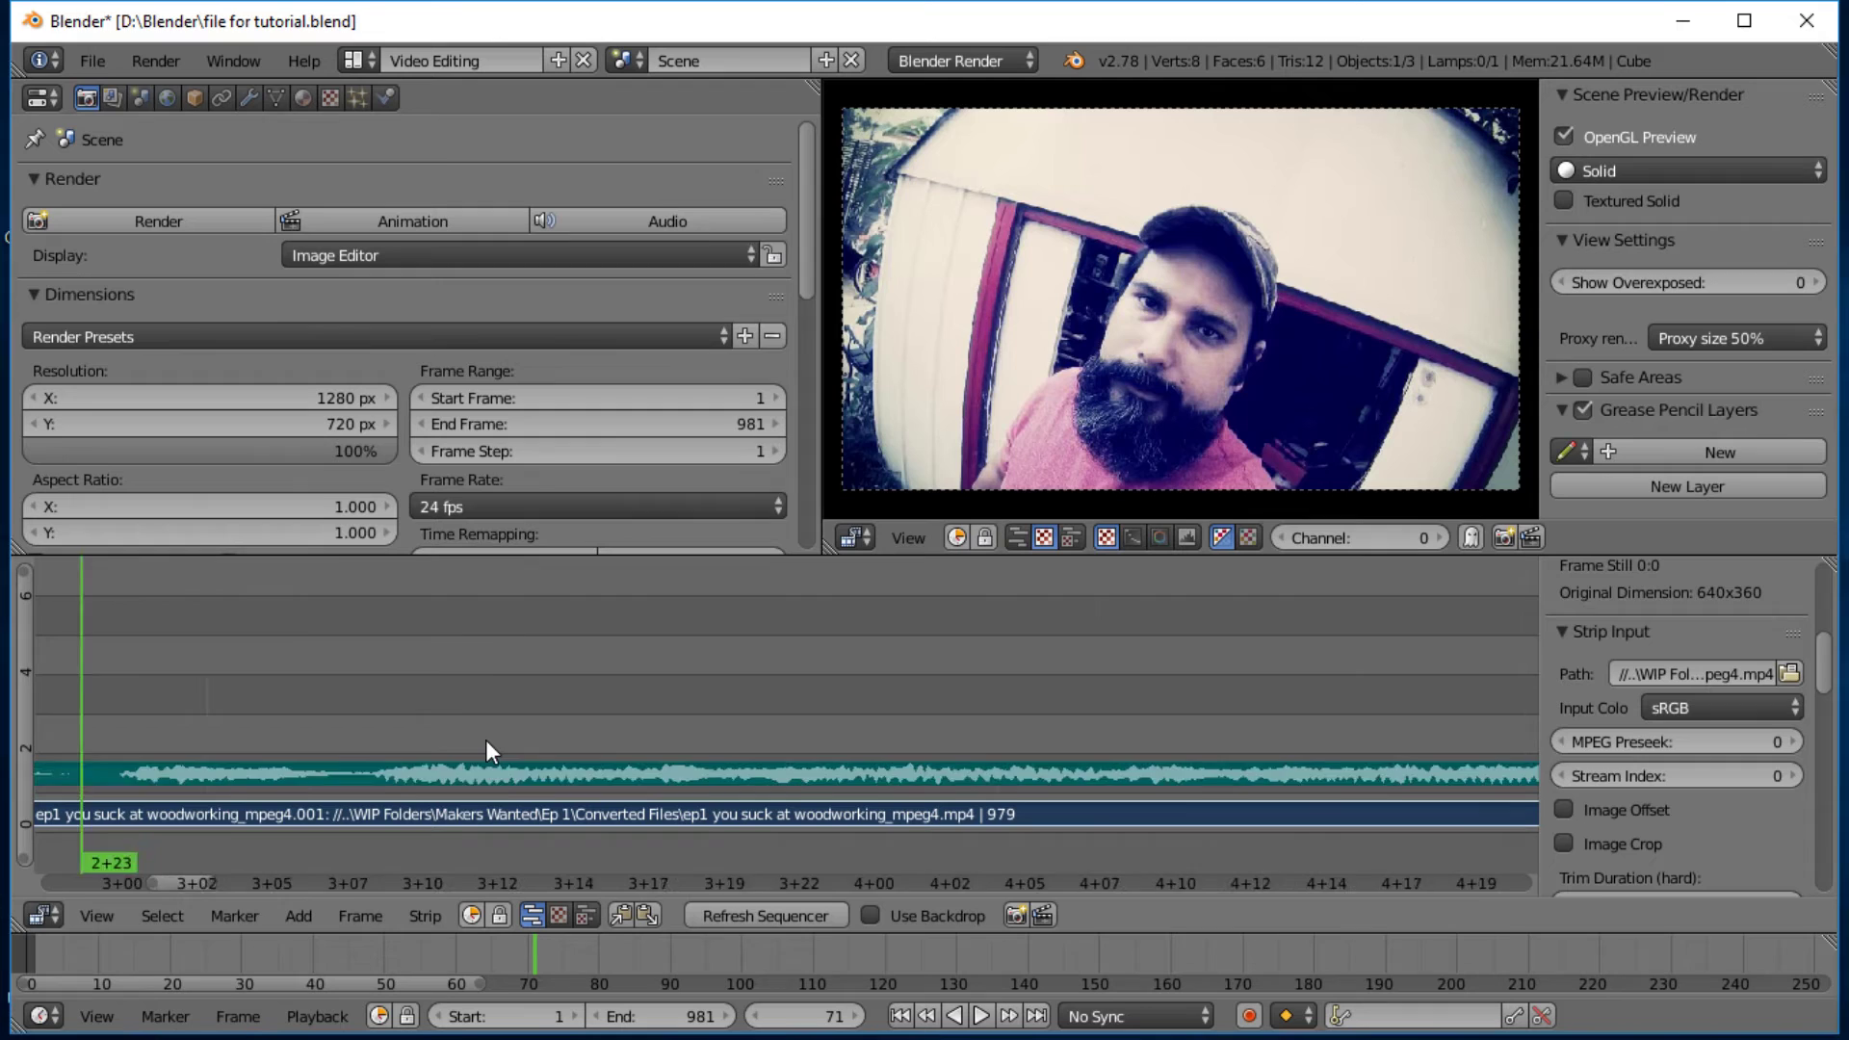
pyautogui.scroll(-4, 485, 741)
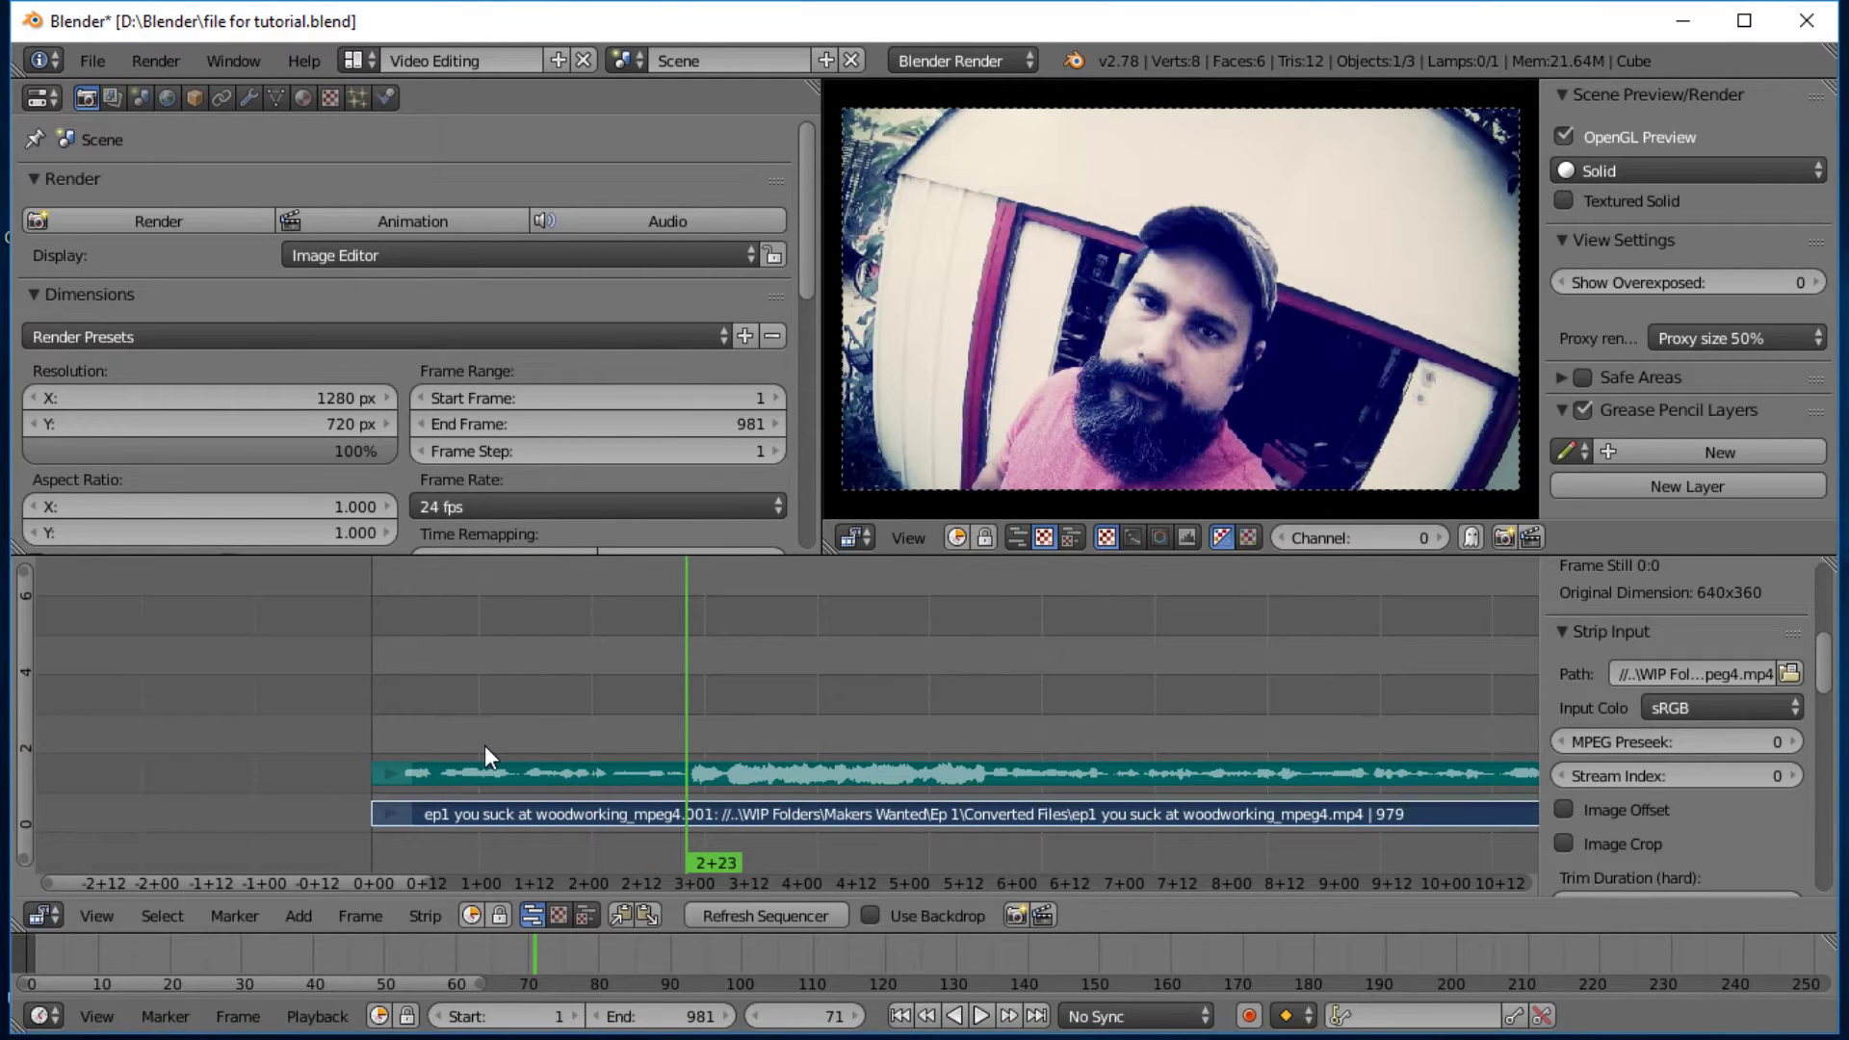
pyautogui.keyDown('ctrl'); pyautogui.hscroll(3, 515, 722); pyautogui.keyUp('ctrl')
pyautogui.keyDown('ctrl'); pyautogui.hscroll(-3, 514, 720); pyautogui.keyUp('ctrl')
pyautogui.keyDown('ctrl'); pyautogui.hscroll(1, 509, 723); pyautogui.keyUp('ctrl')
pyautogui.keyDown('ctrl'); pyautogui.hscroll(-3, 507, 724); pyautogui.keyUp('ctrl')
pyautogui.keyDown('ctrl'); pyautogui.hscroll(5, 507, 726); pyautogui.keyUp('ctrl')
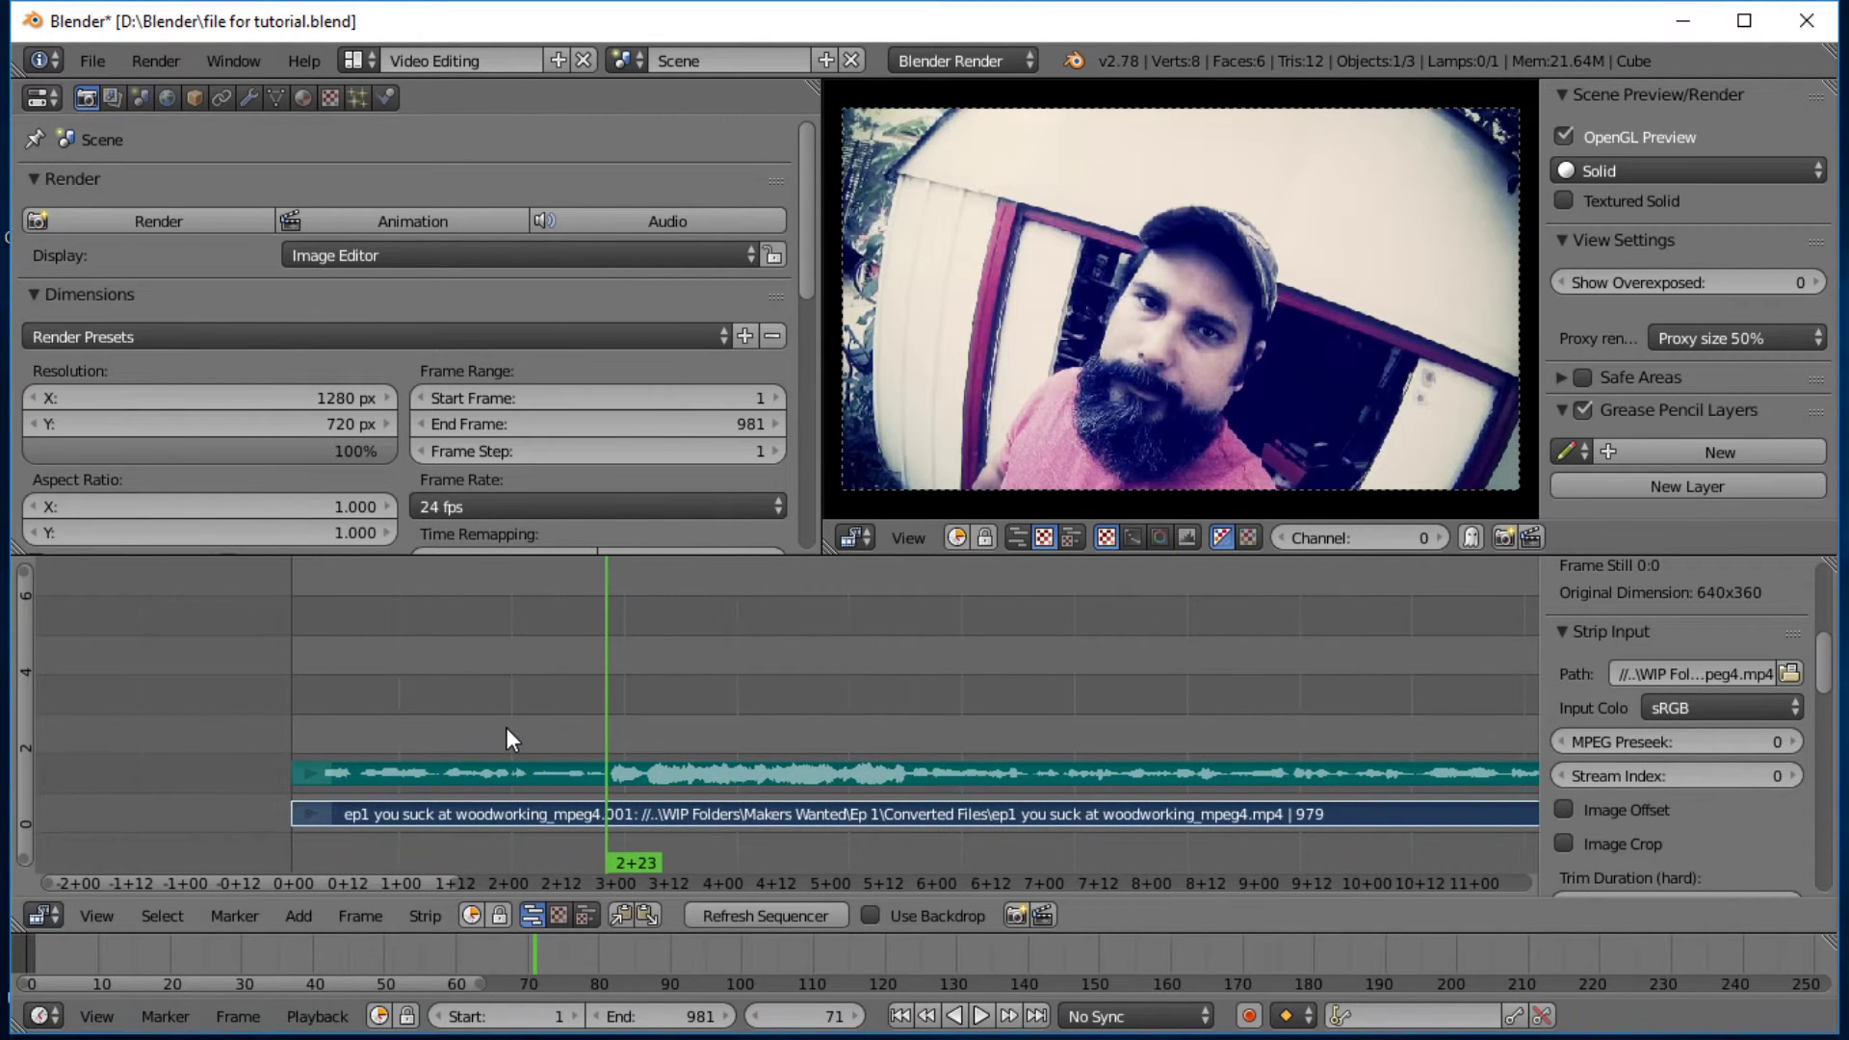
pyautogui.moveTo(658, 697); pyautogui.dragTo(702, 573, button='middle')
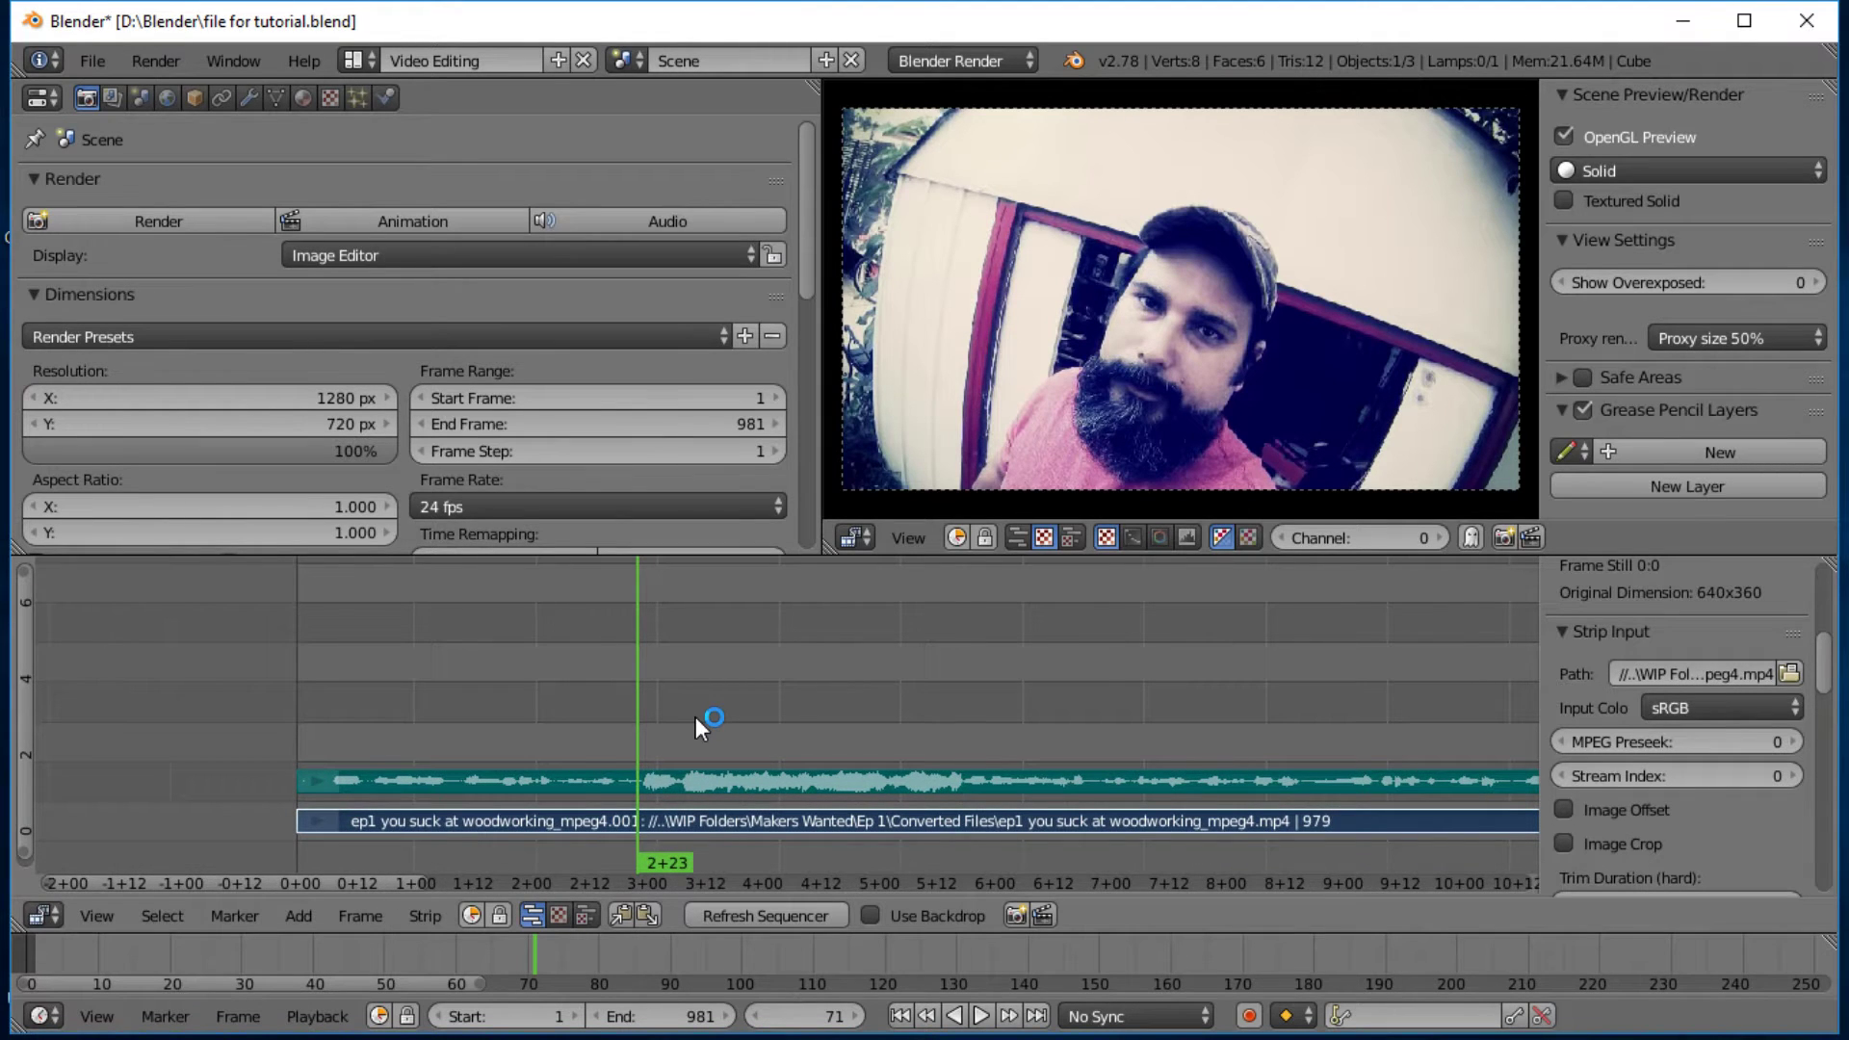
# Step: Zoom the sequencer in and out around the playhead near frame 71
pyautogui.scroll(5, 694, 717)
pyautogui.scroll(-3, 690, 726)
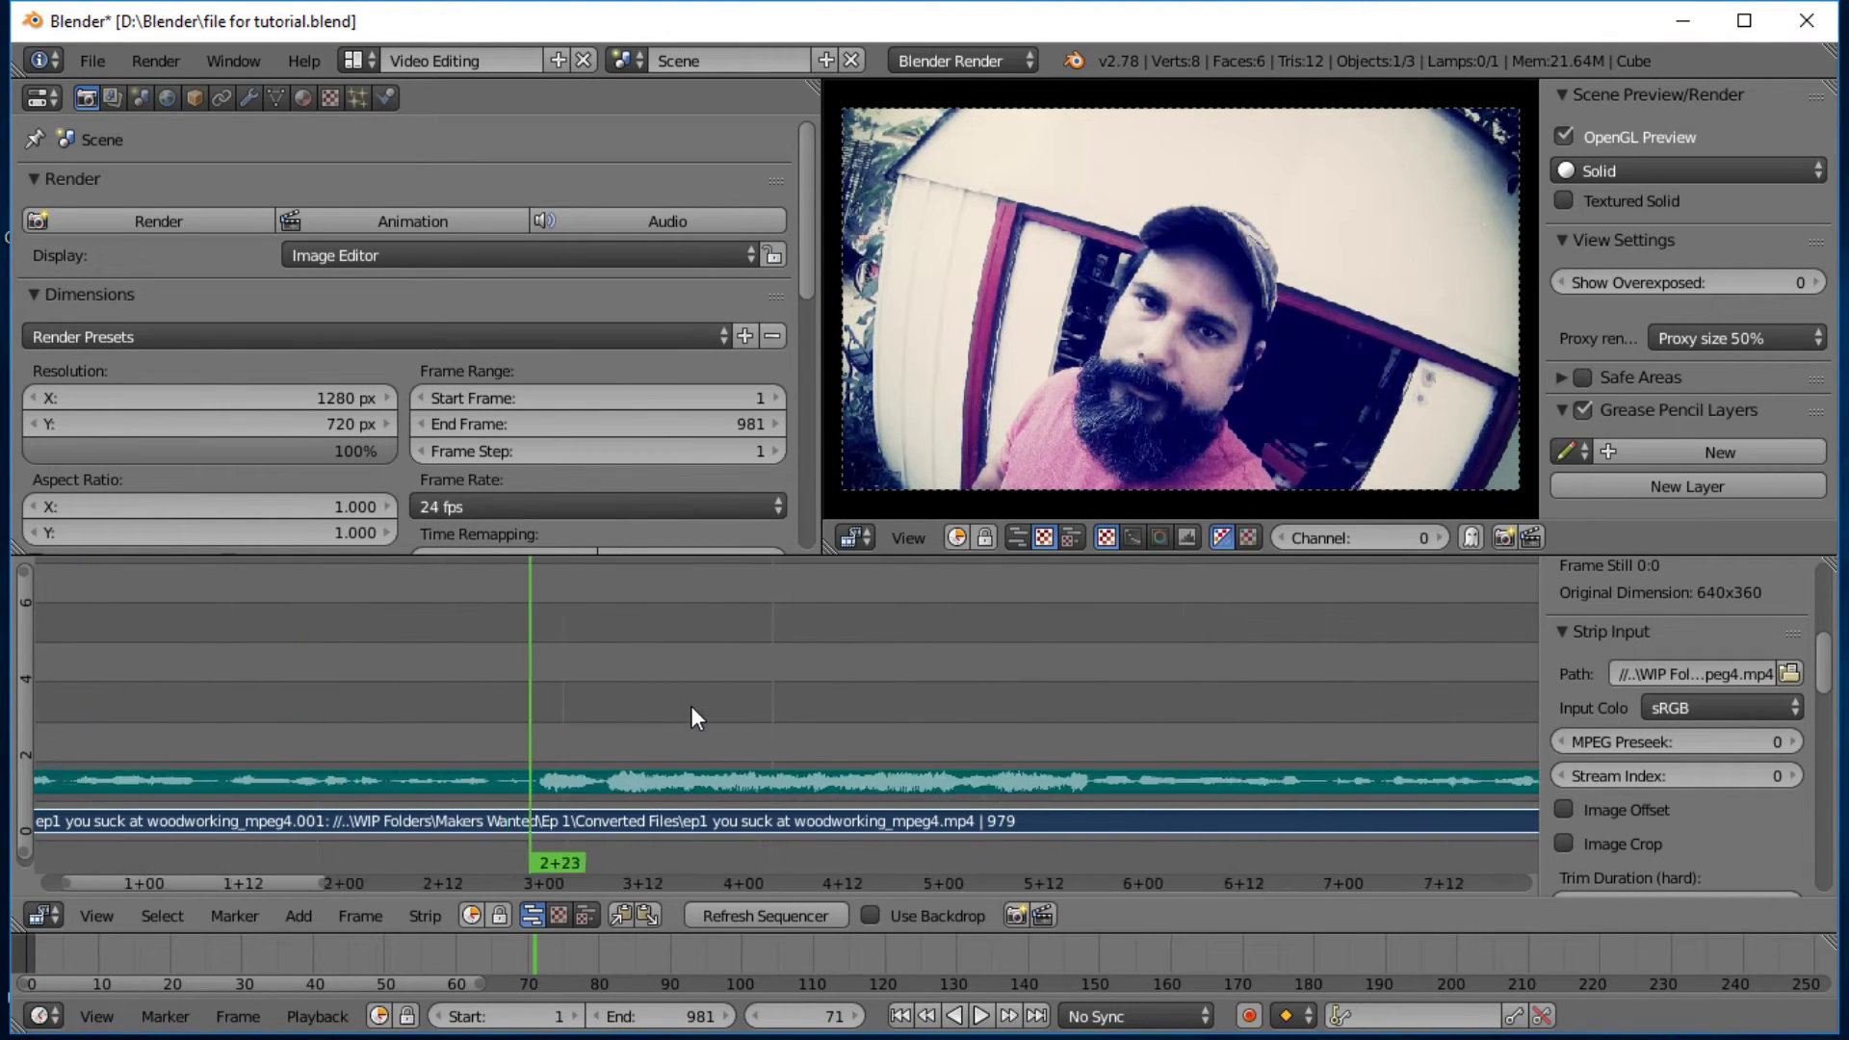
pyautogui.scroll(-3, 694, 717)
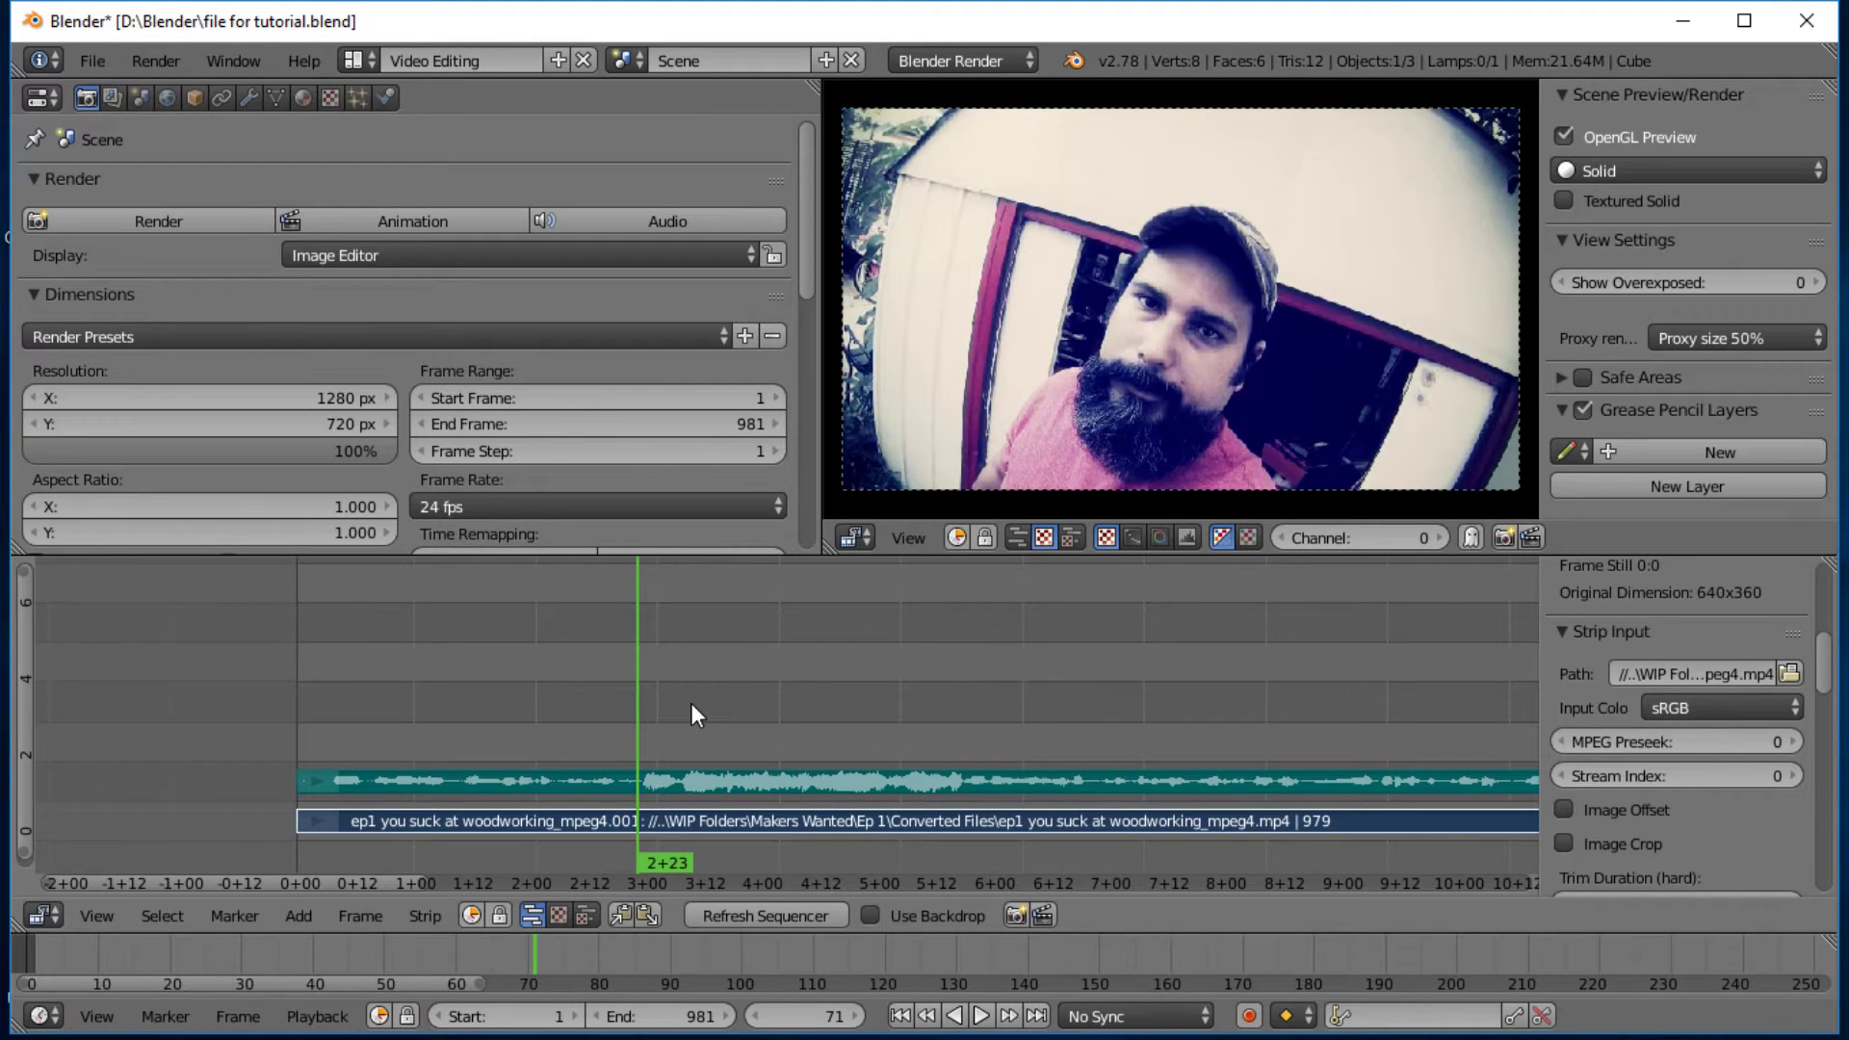
pyautogui.keyDown('ctrl'); pyautogui.scroll(5, 691, 715); pyautogui.keyUp('ctrl')
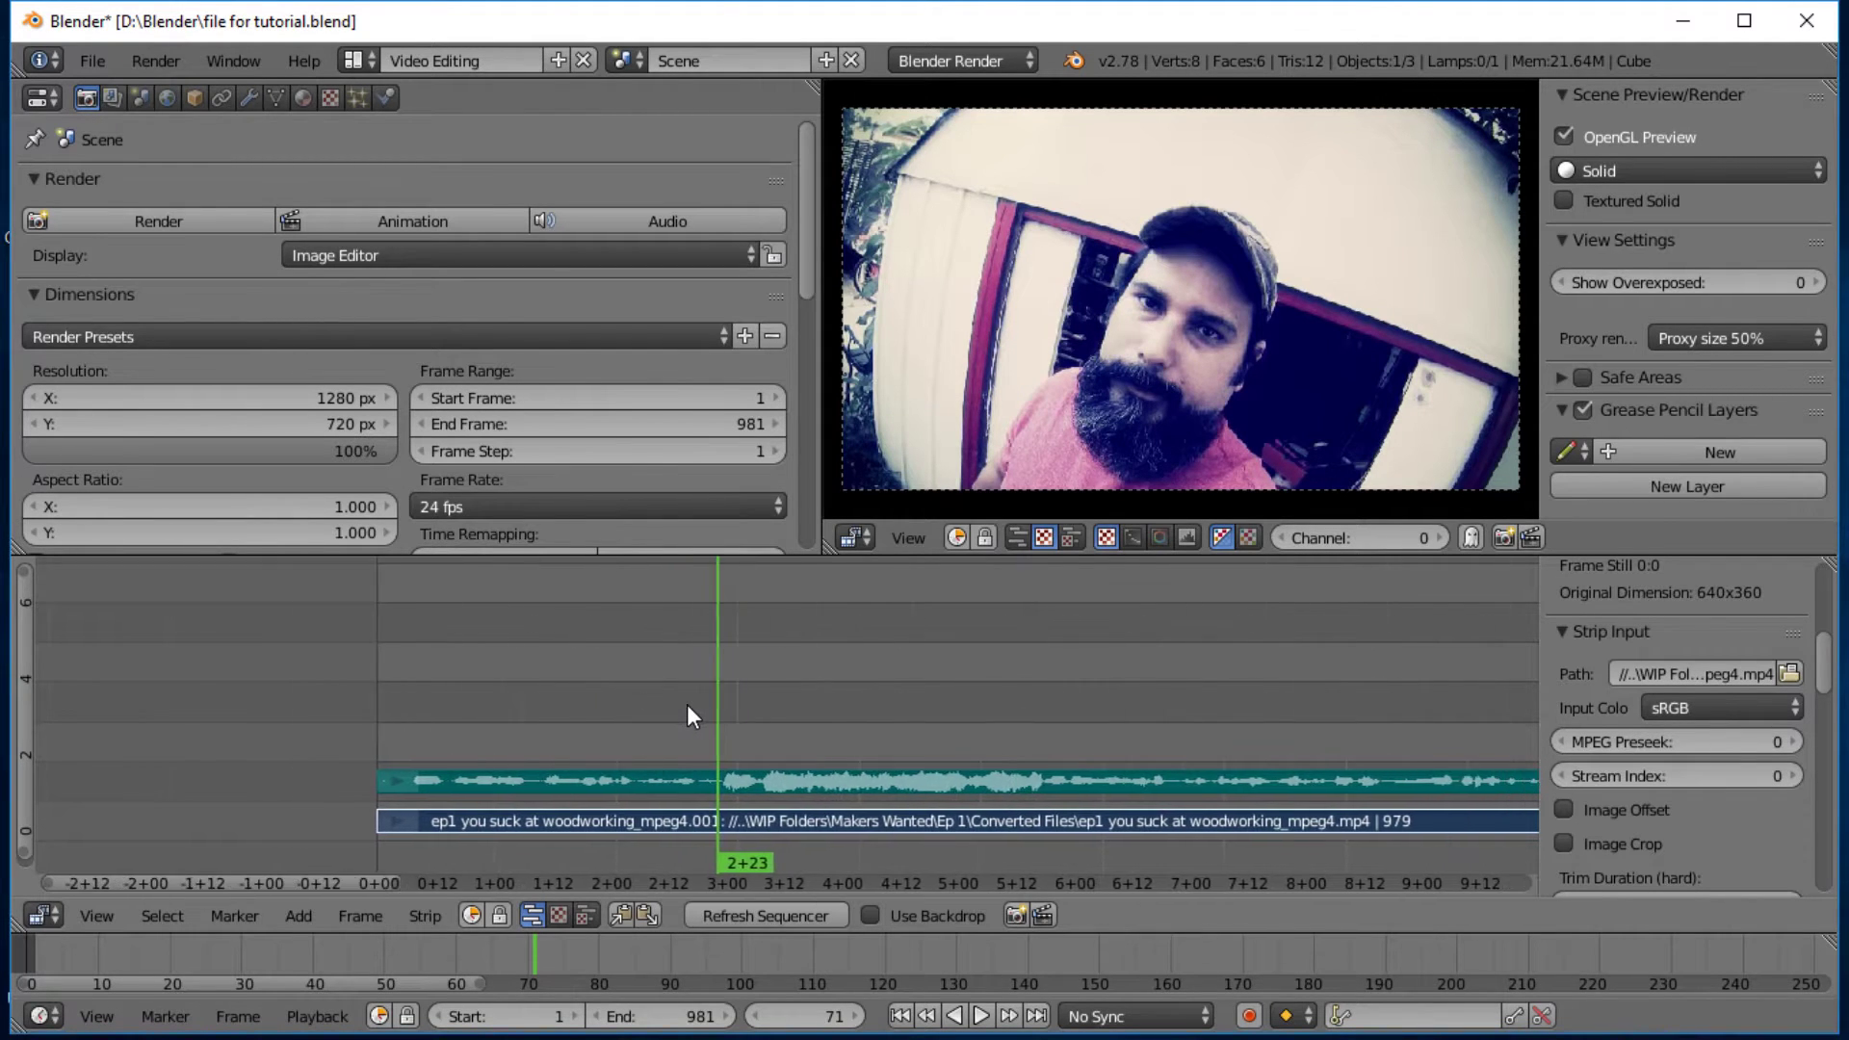
pyautogui.keyDown('ctrl'); pyautogui.scroll(-4, 686, 707); pyautogui.keyUp('ctrl')
pyautogui.scroll(3, 677, 709)
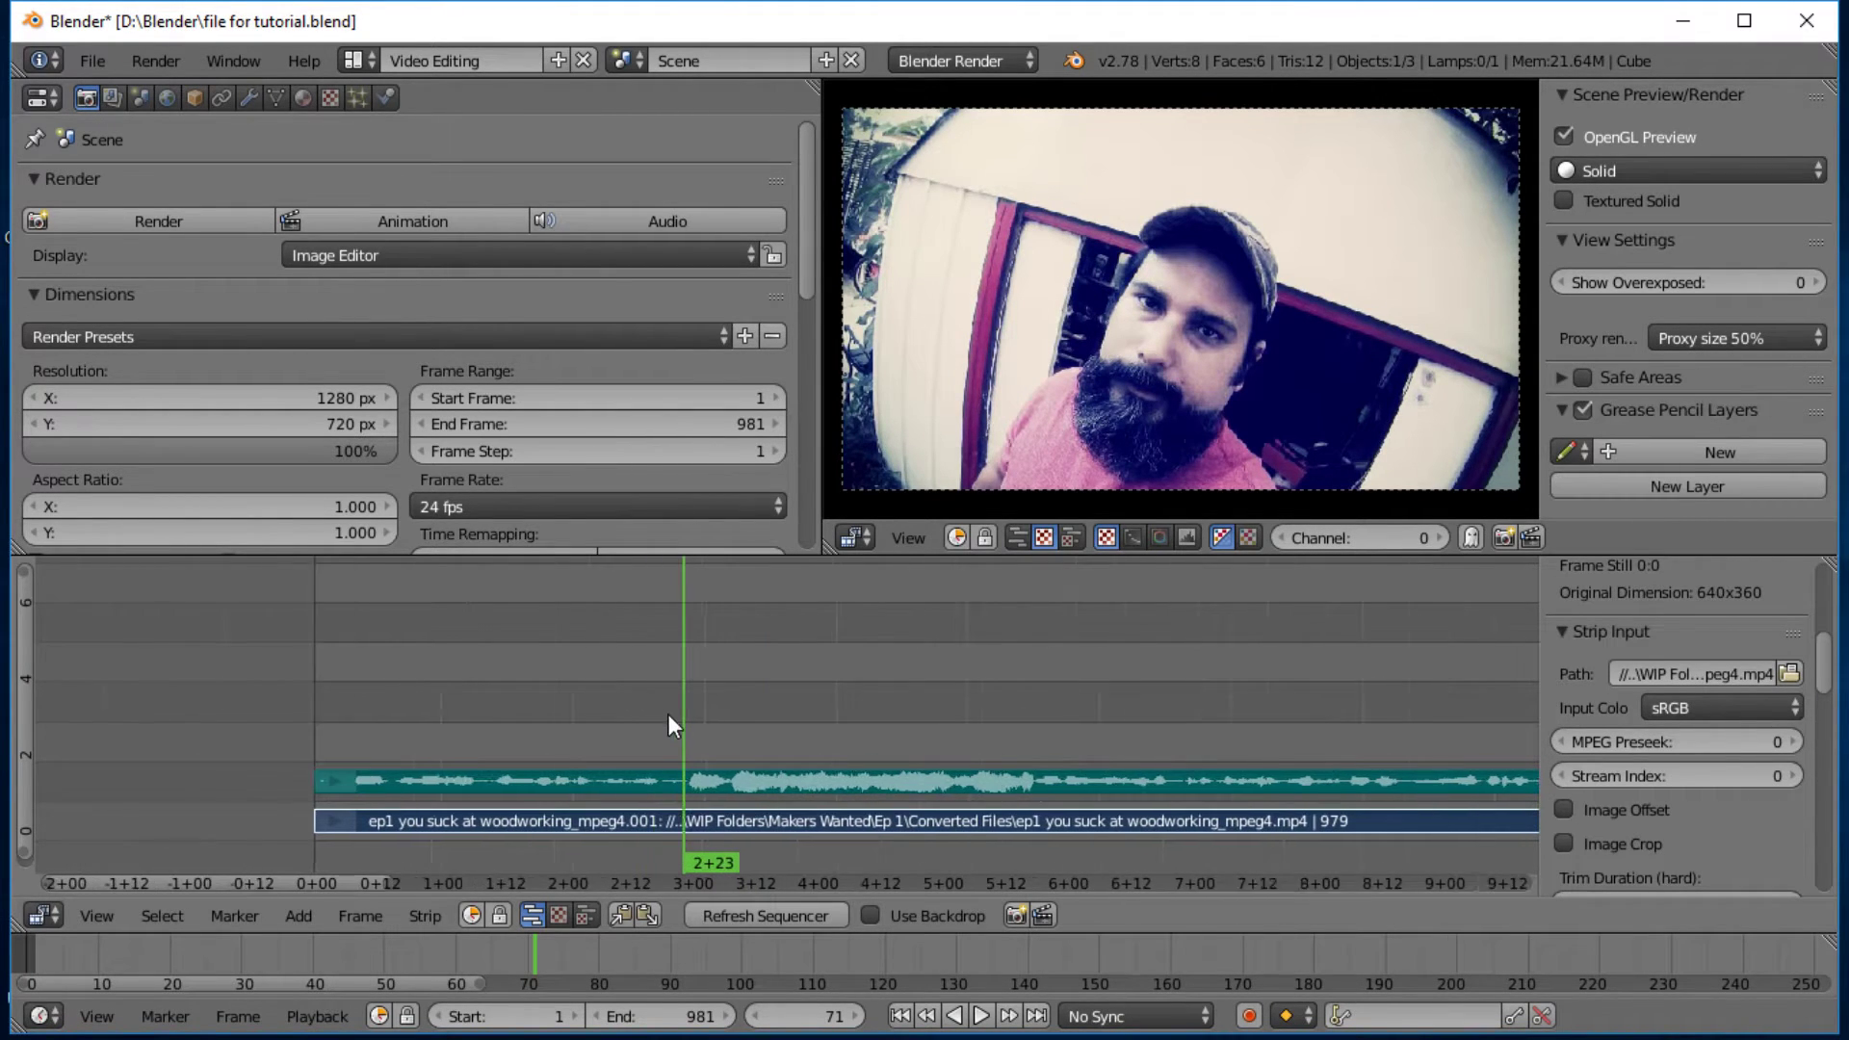
pyautogui.keyDown('ctrl'); pyautogui.scroll(-4, 667, 713); pyautogui.keyUp('ctrl')
pyautogui.scroll(3, 668, 718)
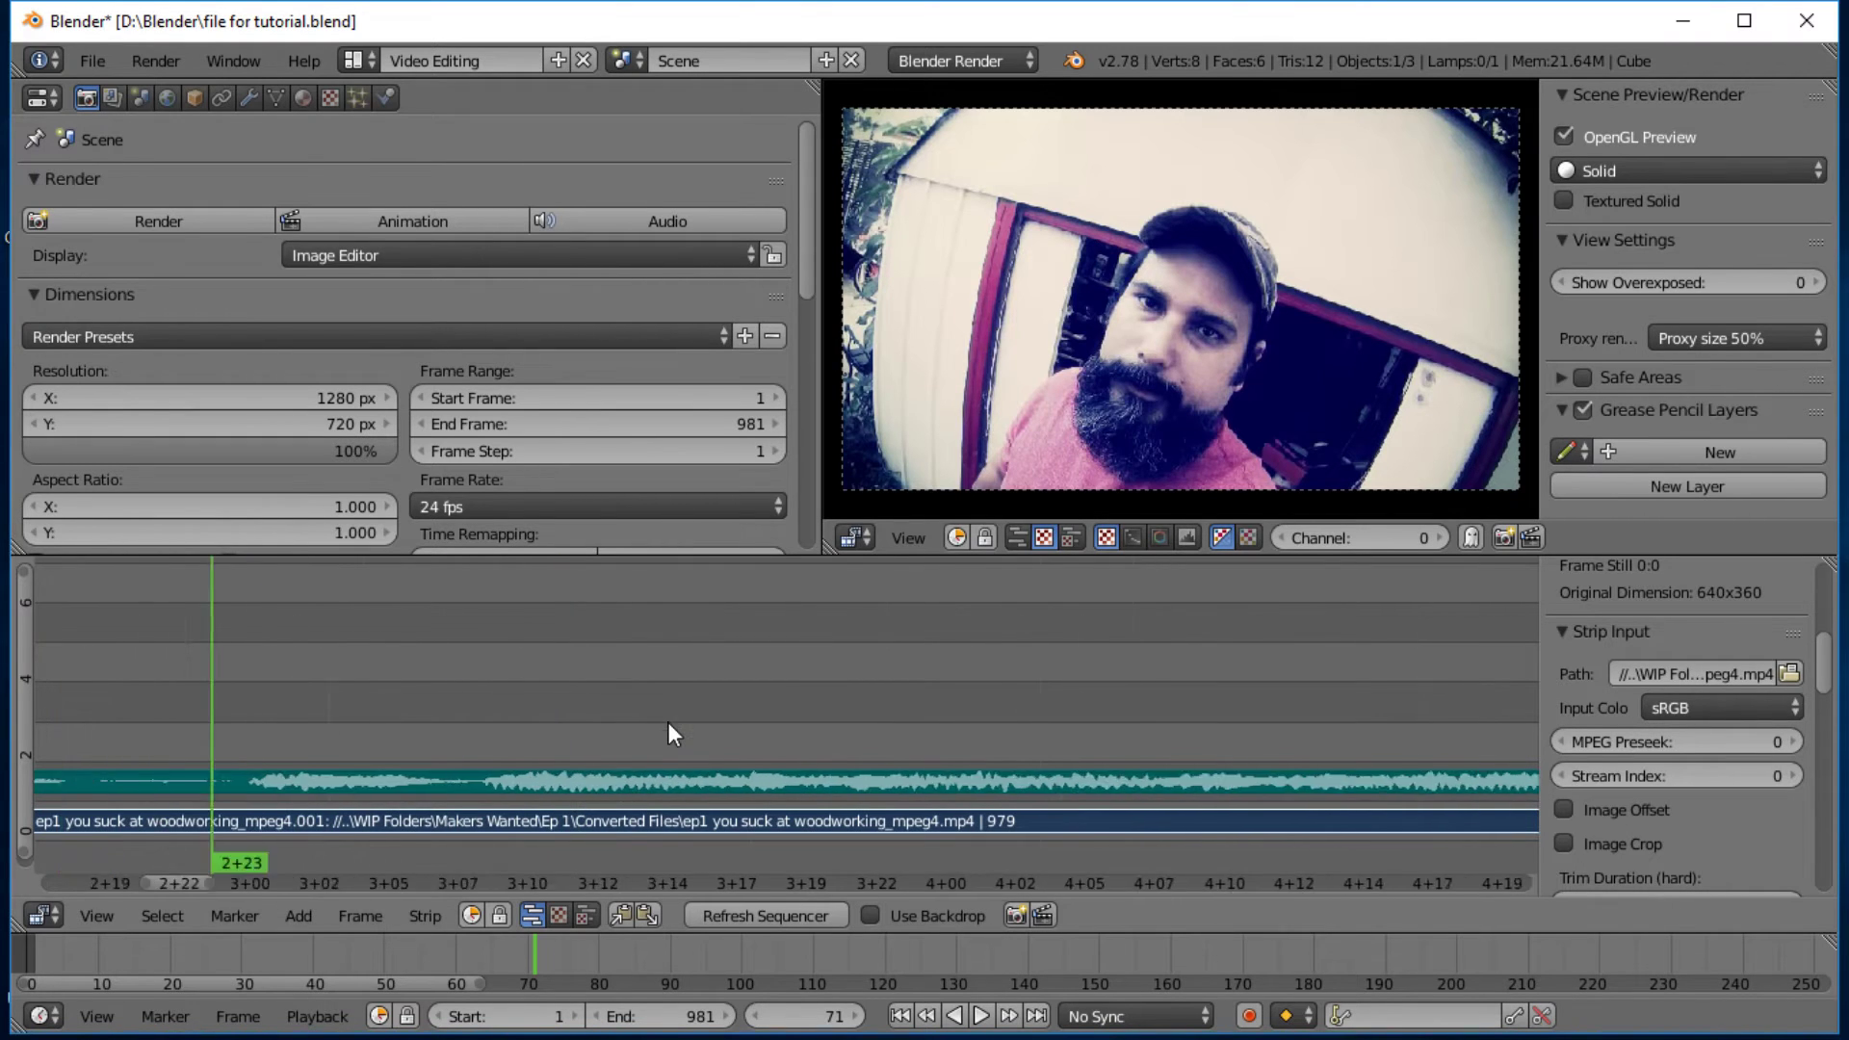
pyautogui.scroll(-6, 669, 719)
pyautogui.keyDown('ctrl'); pyautogui.scroll(2, 664, 720); pyautogui.keyUp('ctrl')
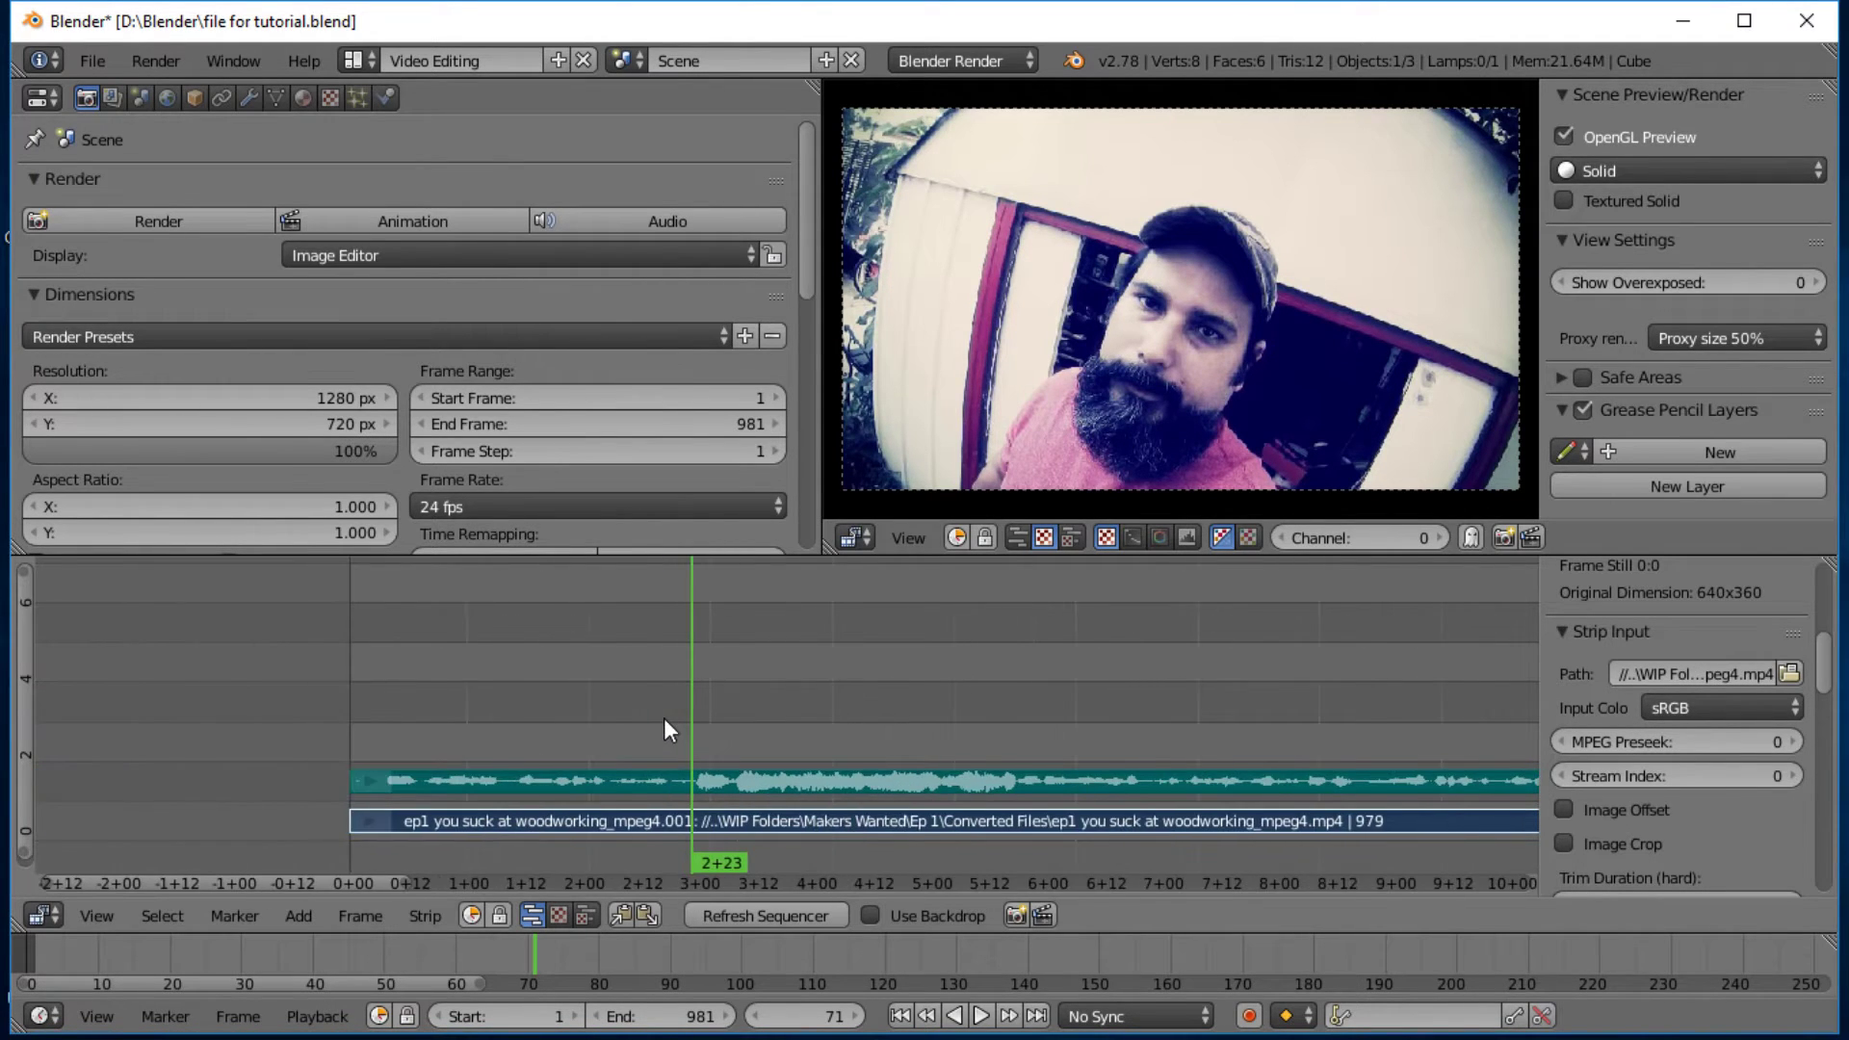
# Step: Play the sequence, scrub back to frame 72 and stop playback
pyautogui.hotkey('alt', 'a')
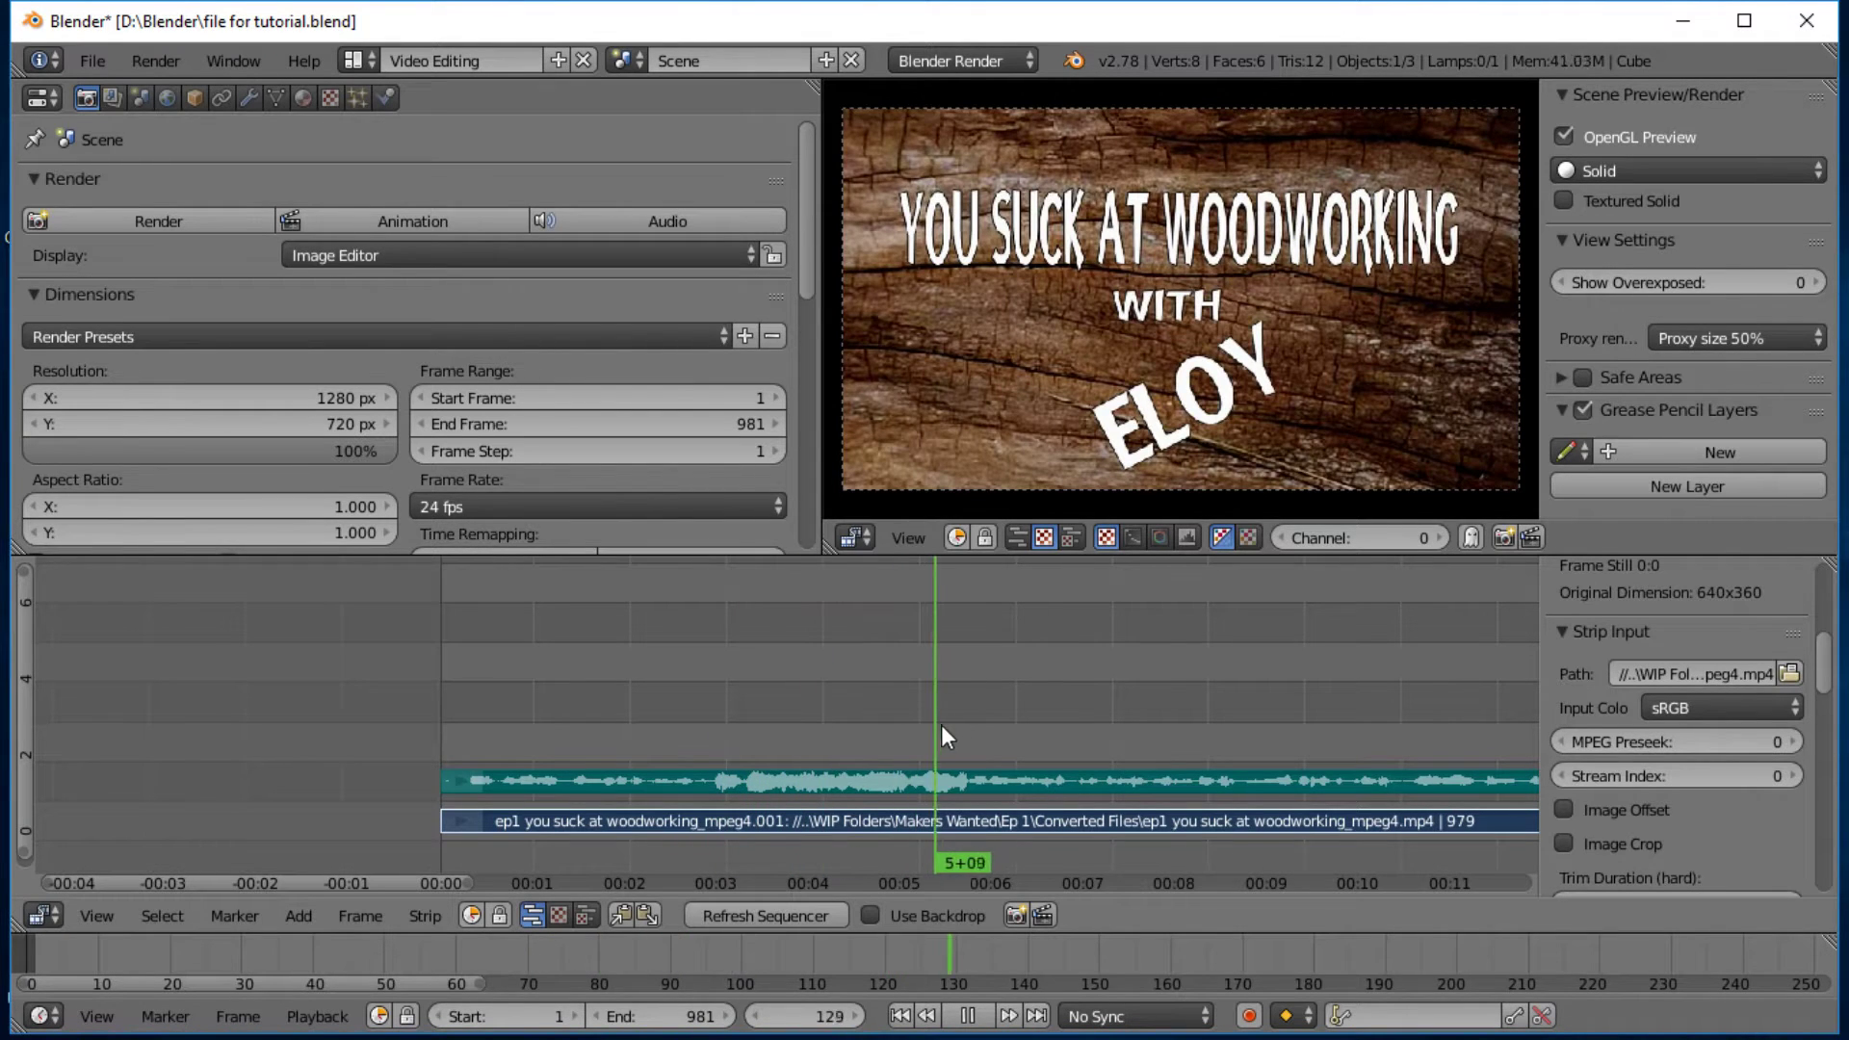
pyautogui.moveTo(961, 724); pyautogui.dragTo(716, 763)
pyautogui.hotkey('alt', 'a')
# Step: Step frame by frame to frame 73, where the title card first appears
pyautogui.scroll(6, 737, 761)
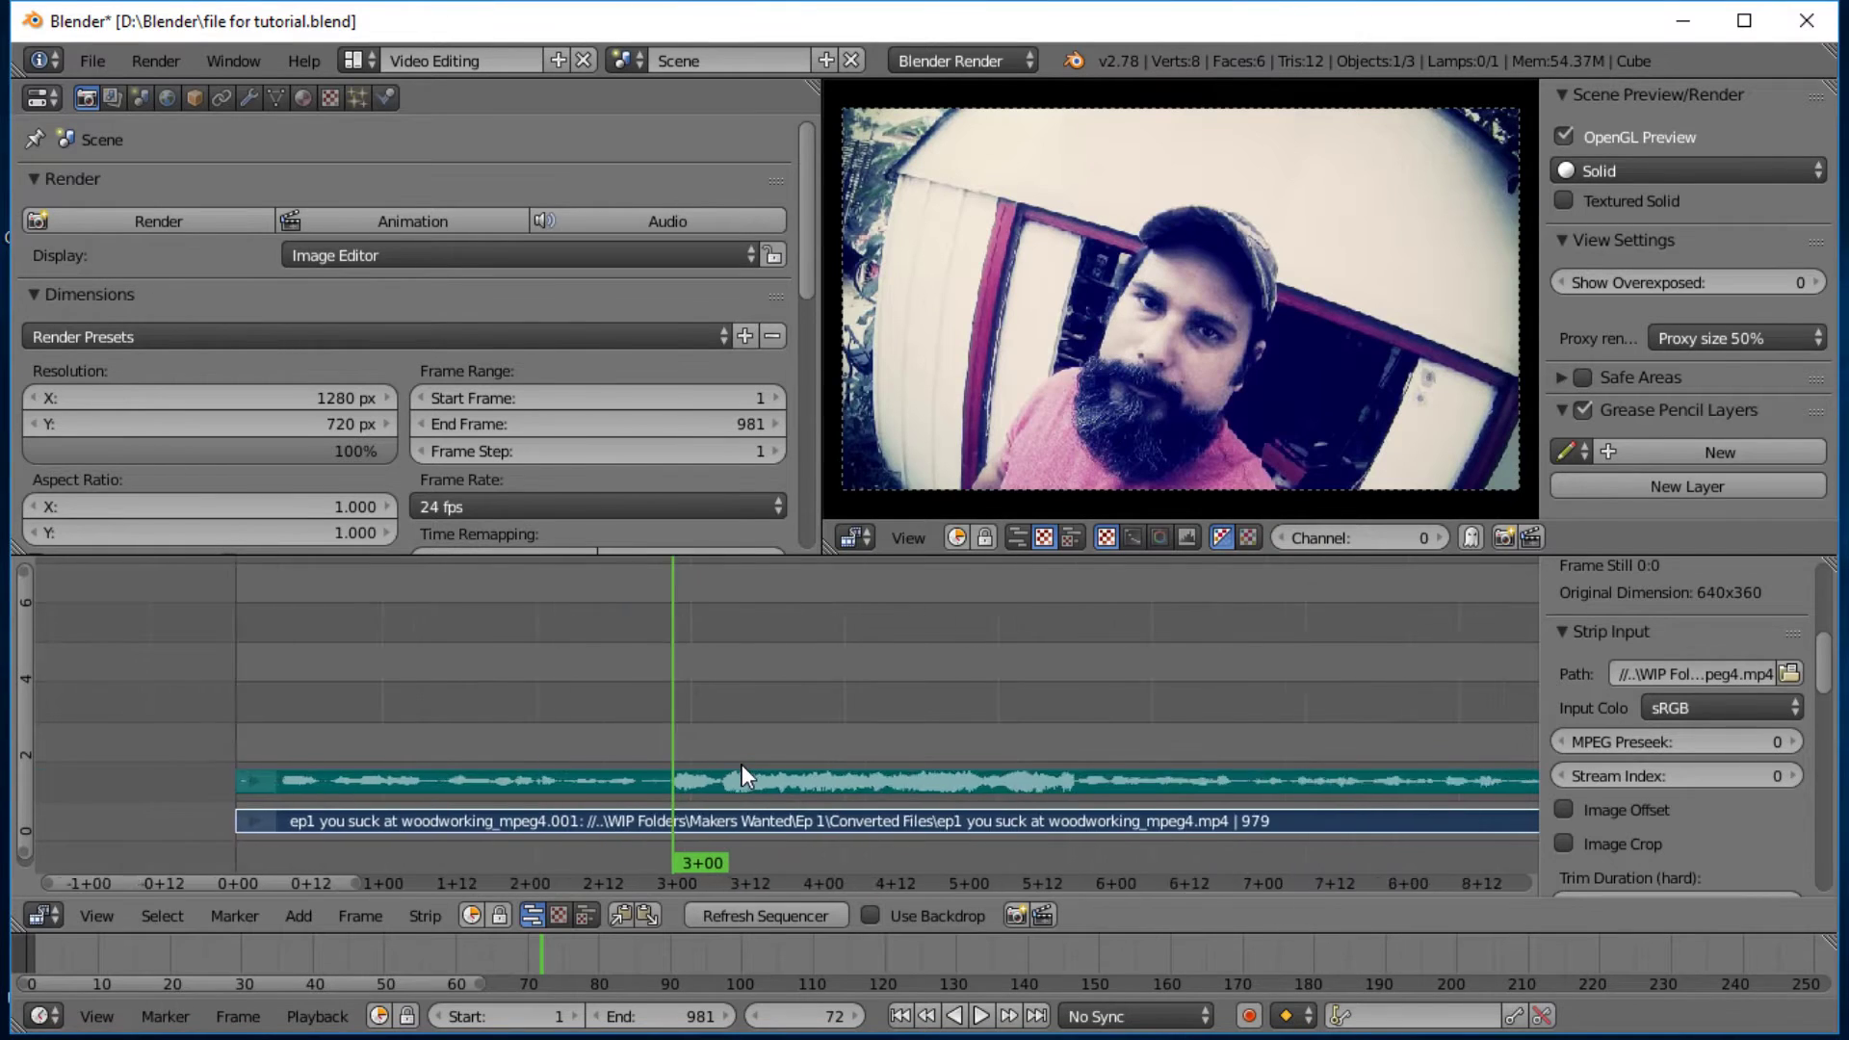
pyautogui.scroll(3, 738, 765)
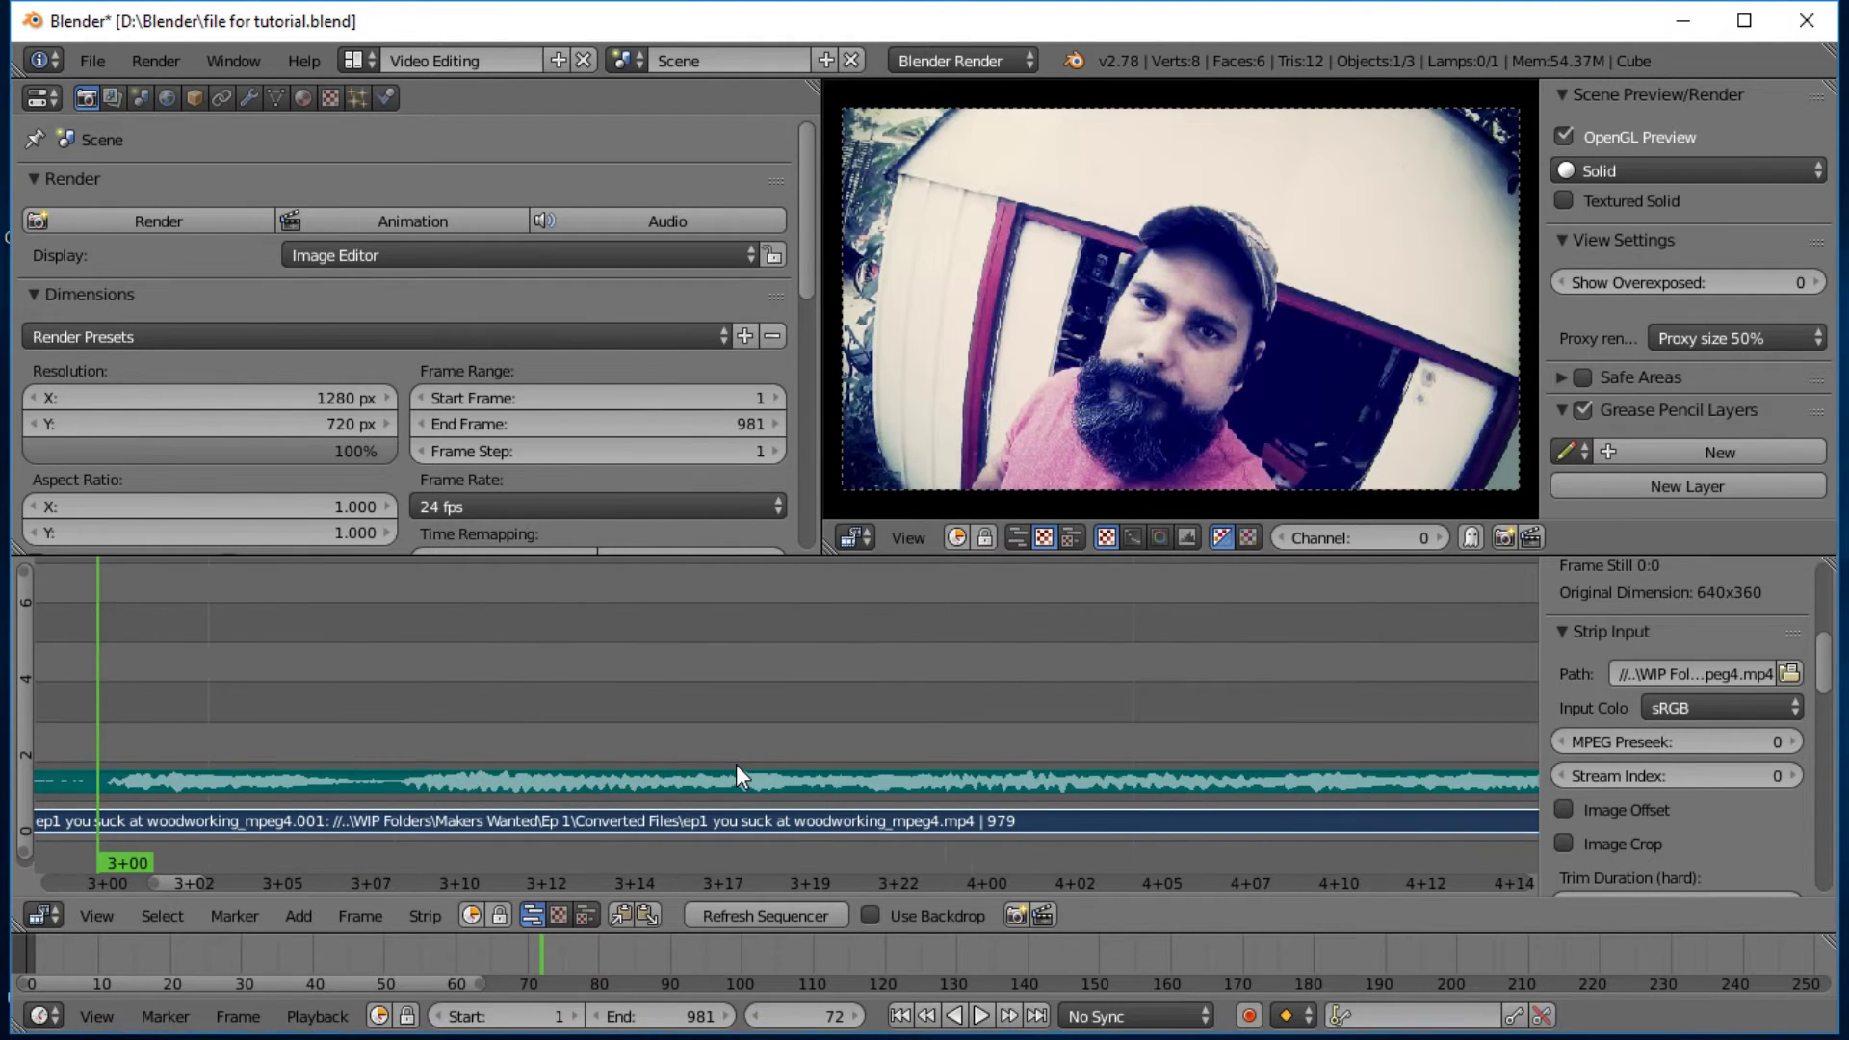
pyautogui.keyDown('ctrl'); pyautogui.hscroll(-3, 725, 764); pyautogui.keyUp('ctrl')
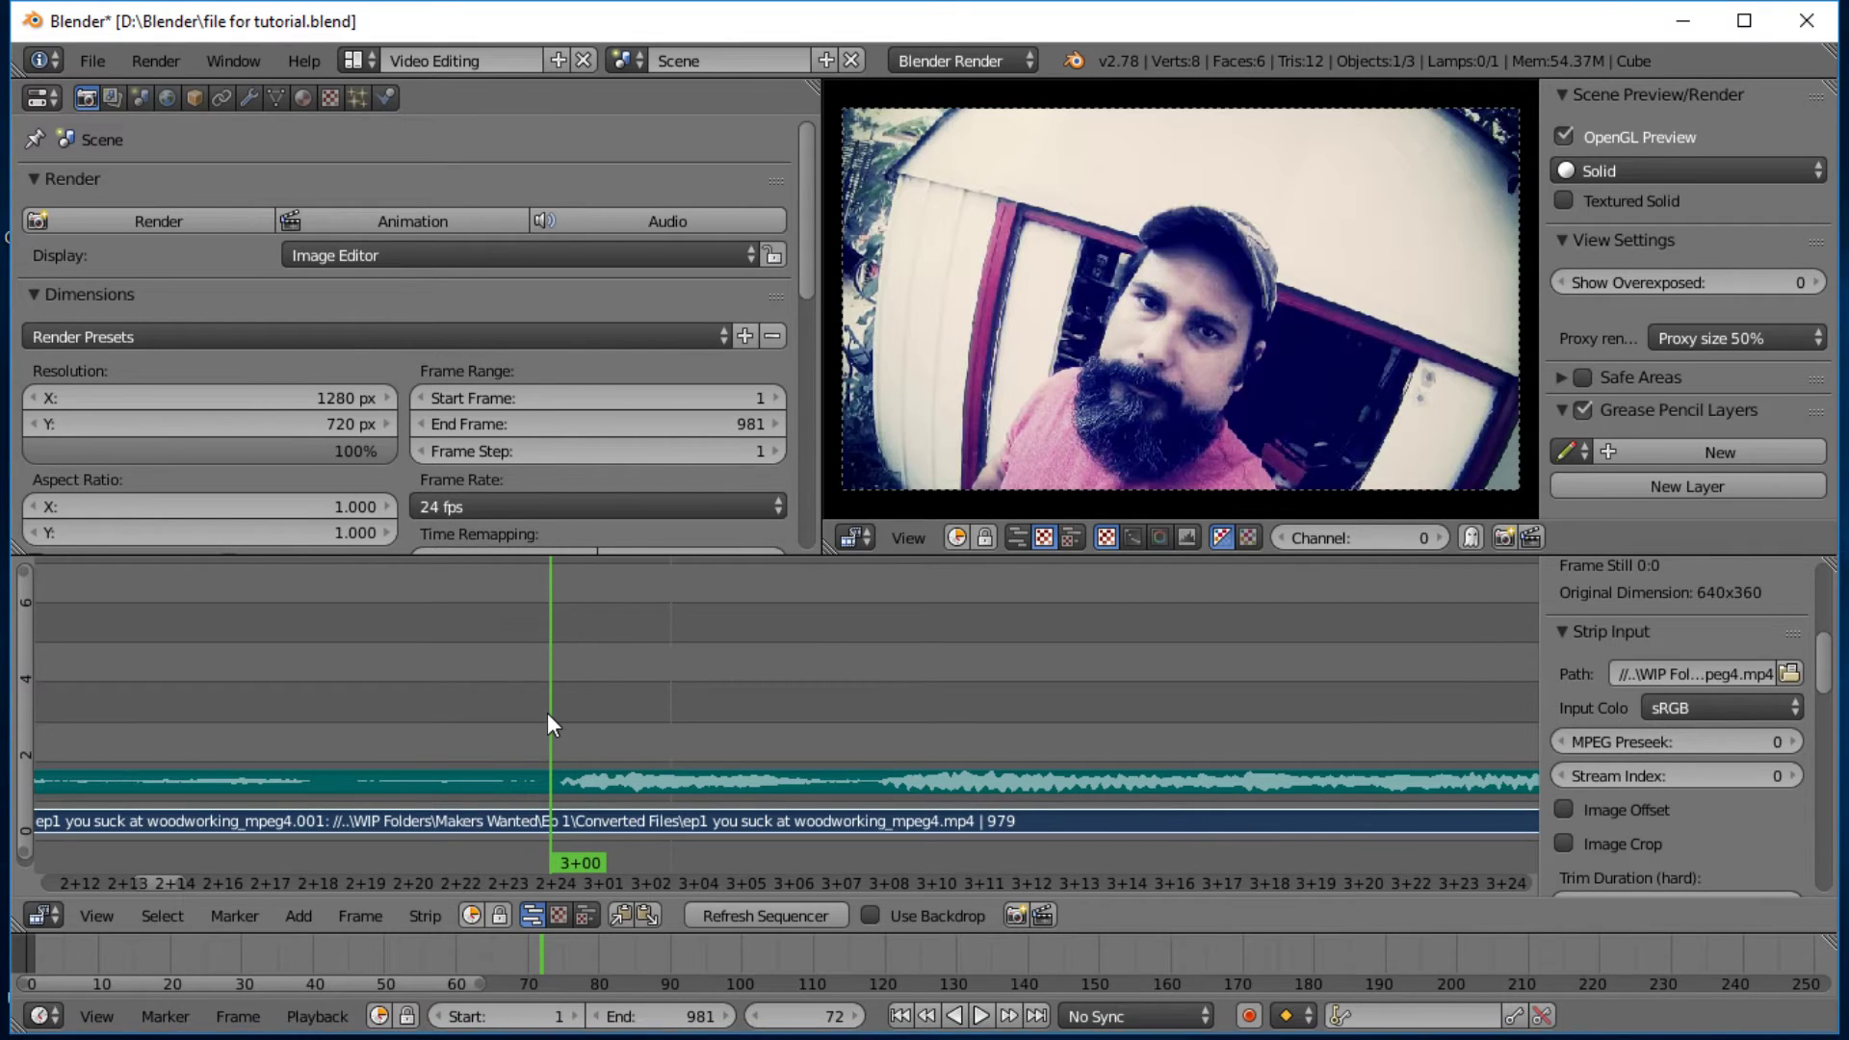
pyautogui.press('Right')
pyautogui.press('Left')
pyautogui.press('Left')
pyautogui.press('Right')
pyautogui.press('Right')
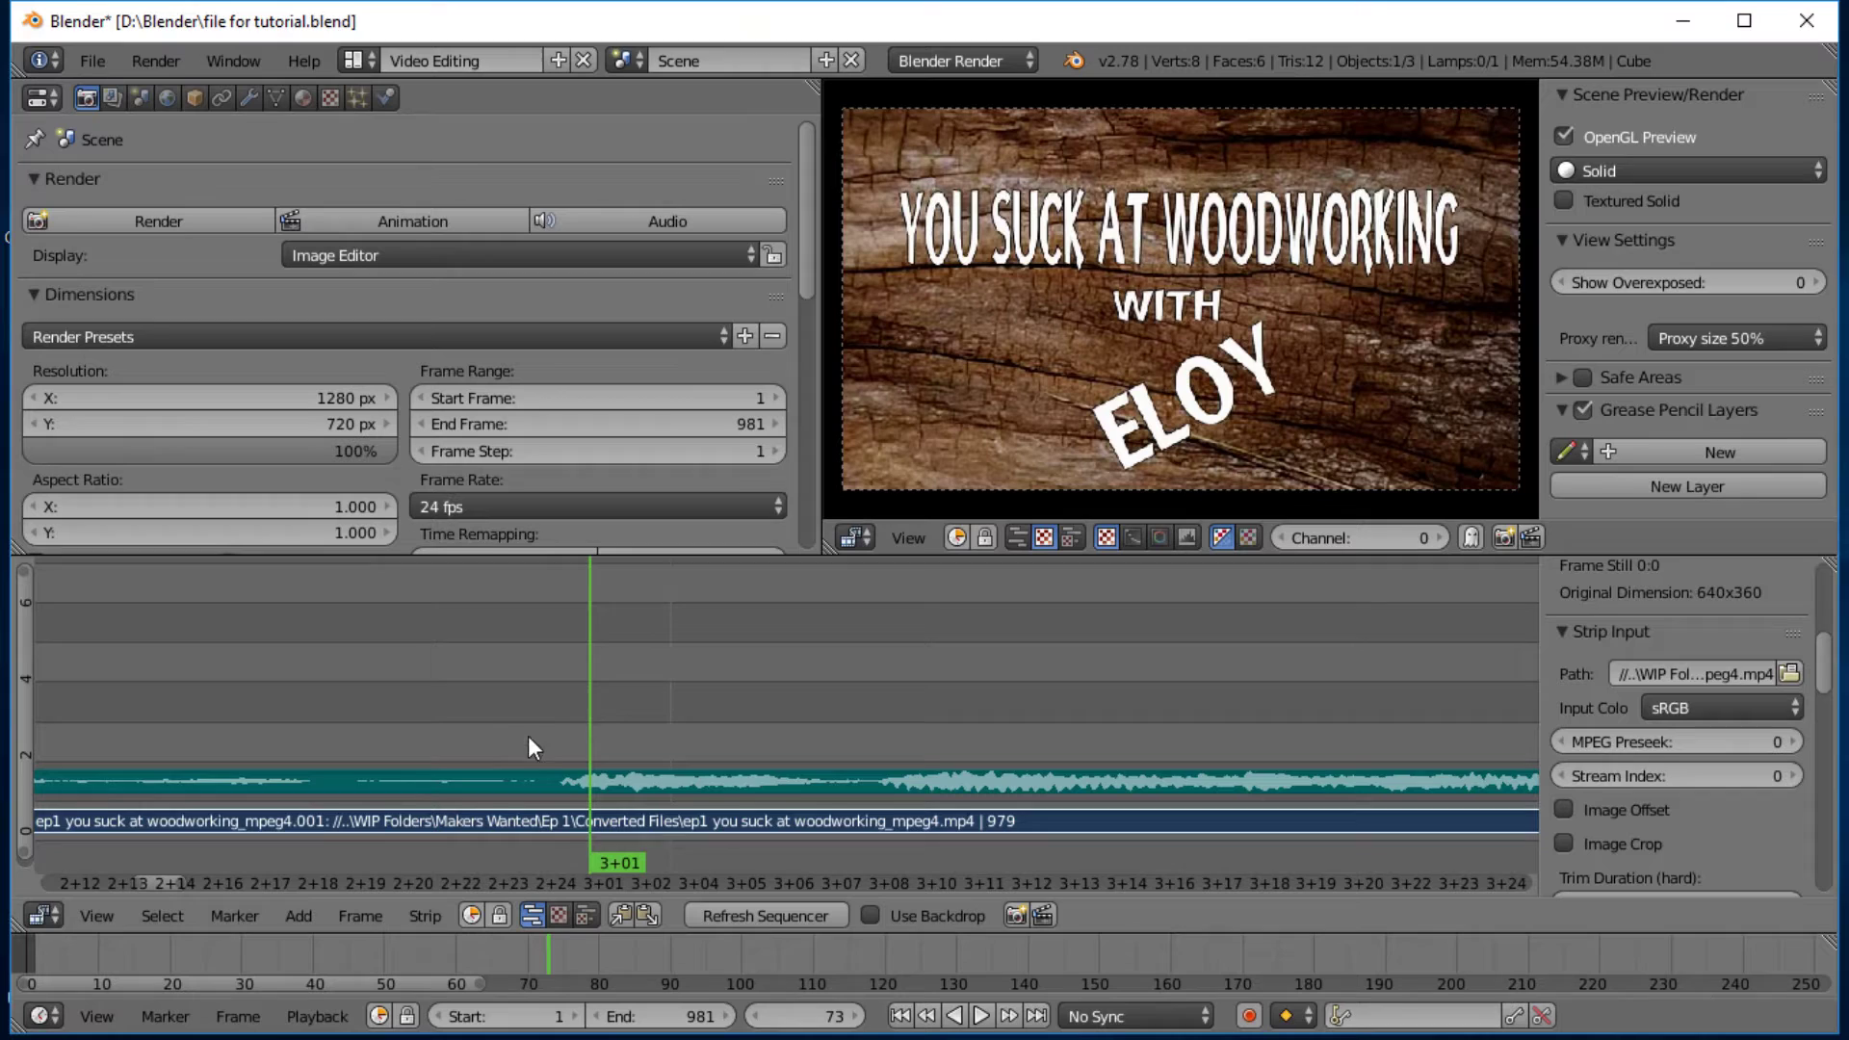
pyautogui.hotkey('shift', 'alt', 'a')
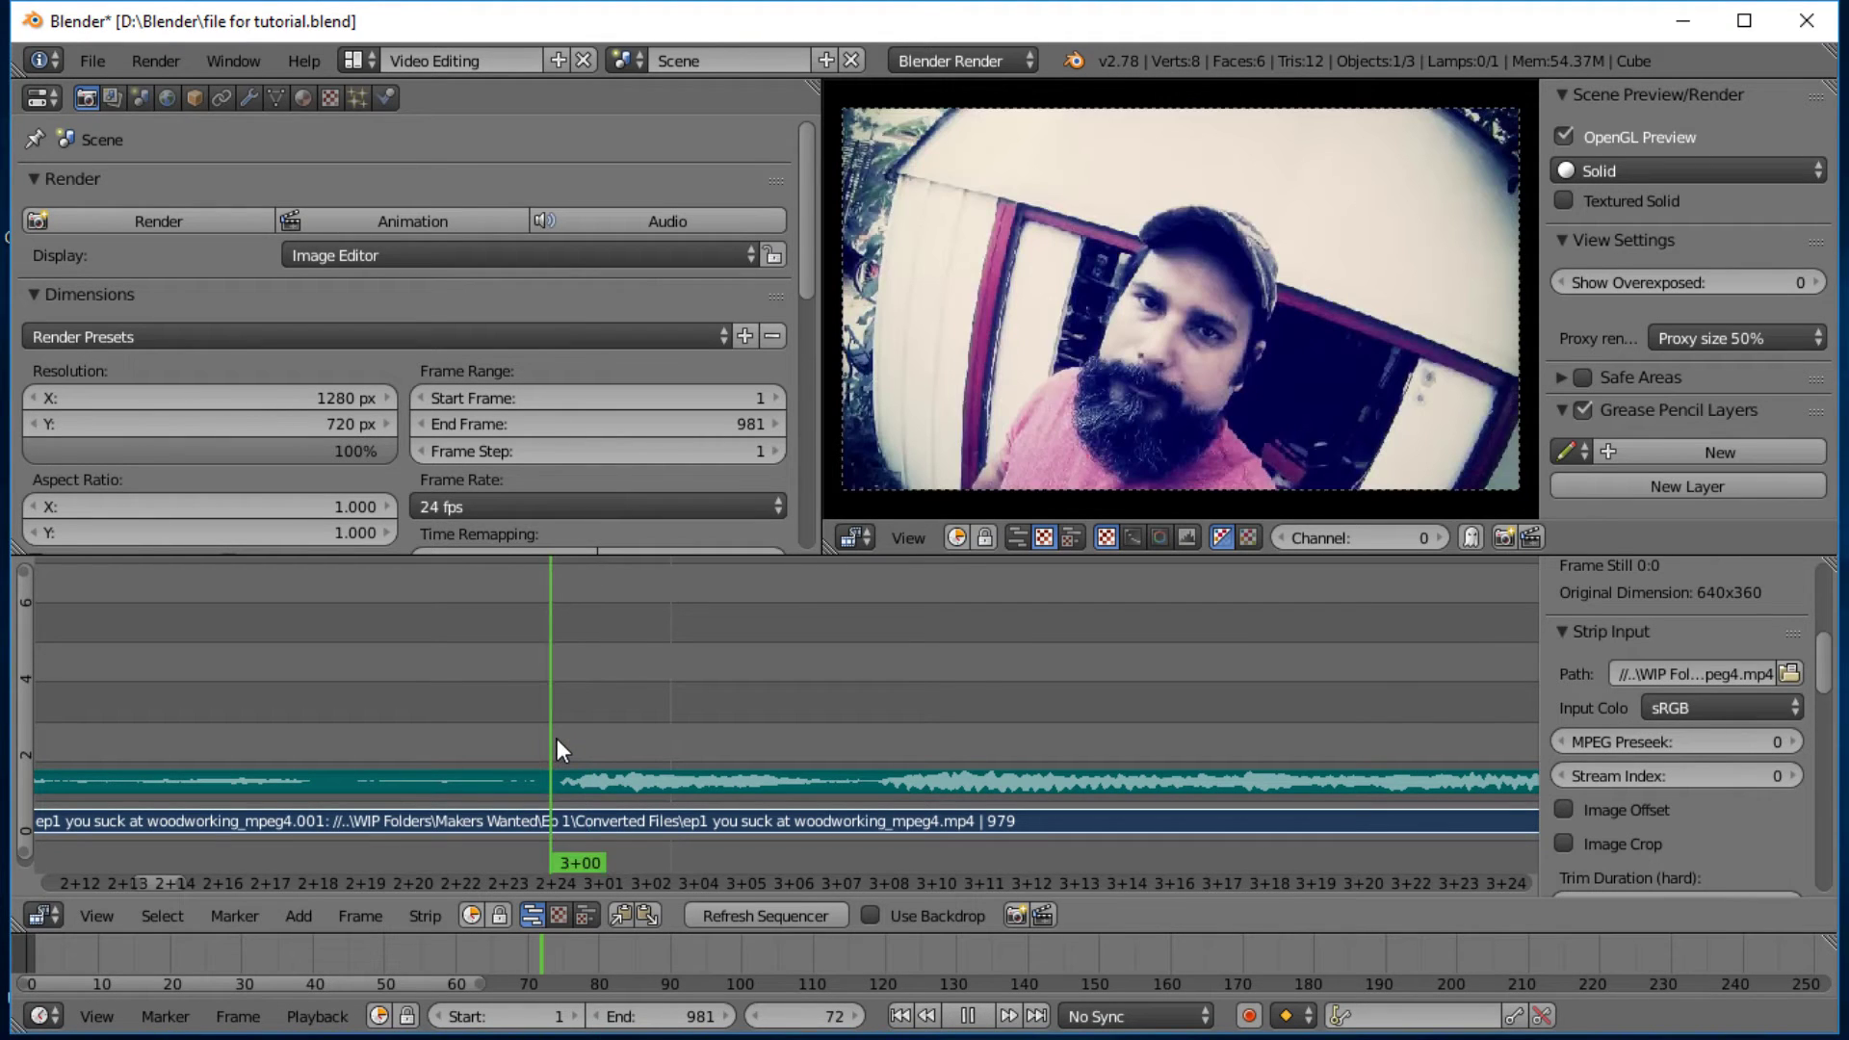
pyautogui.press('Escape')
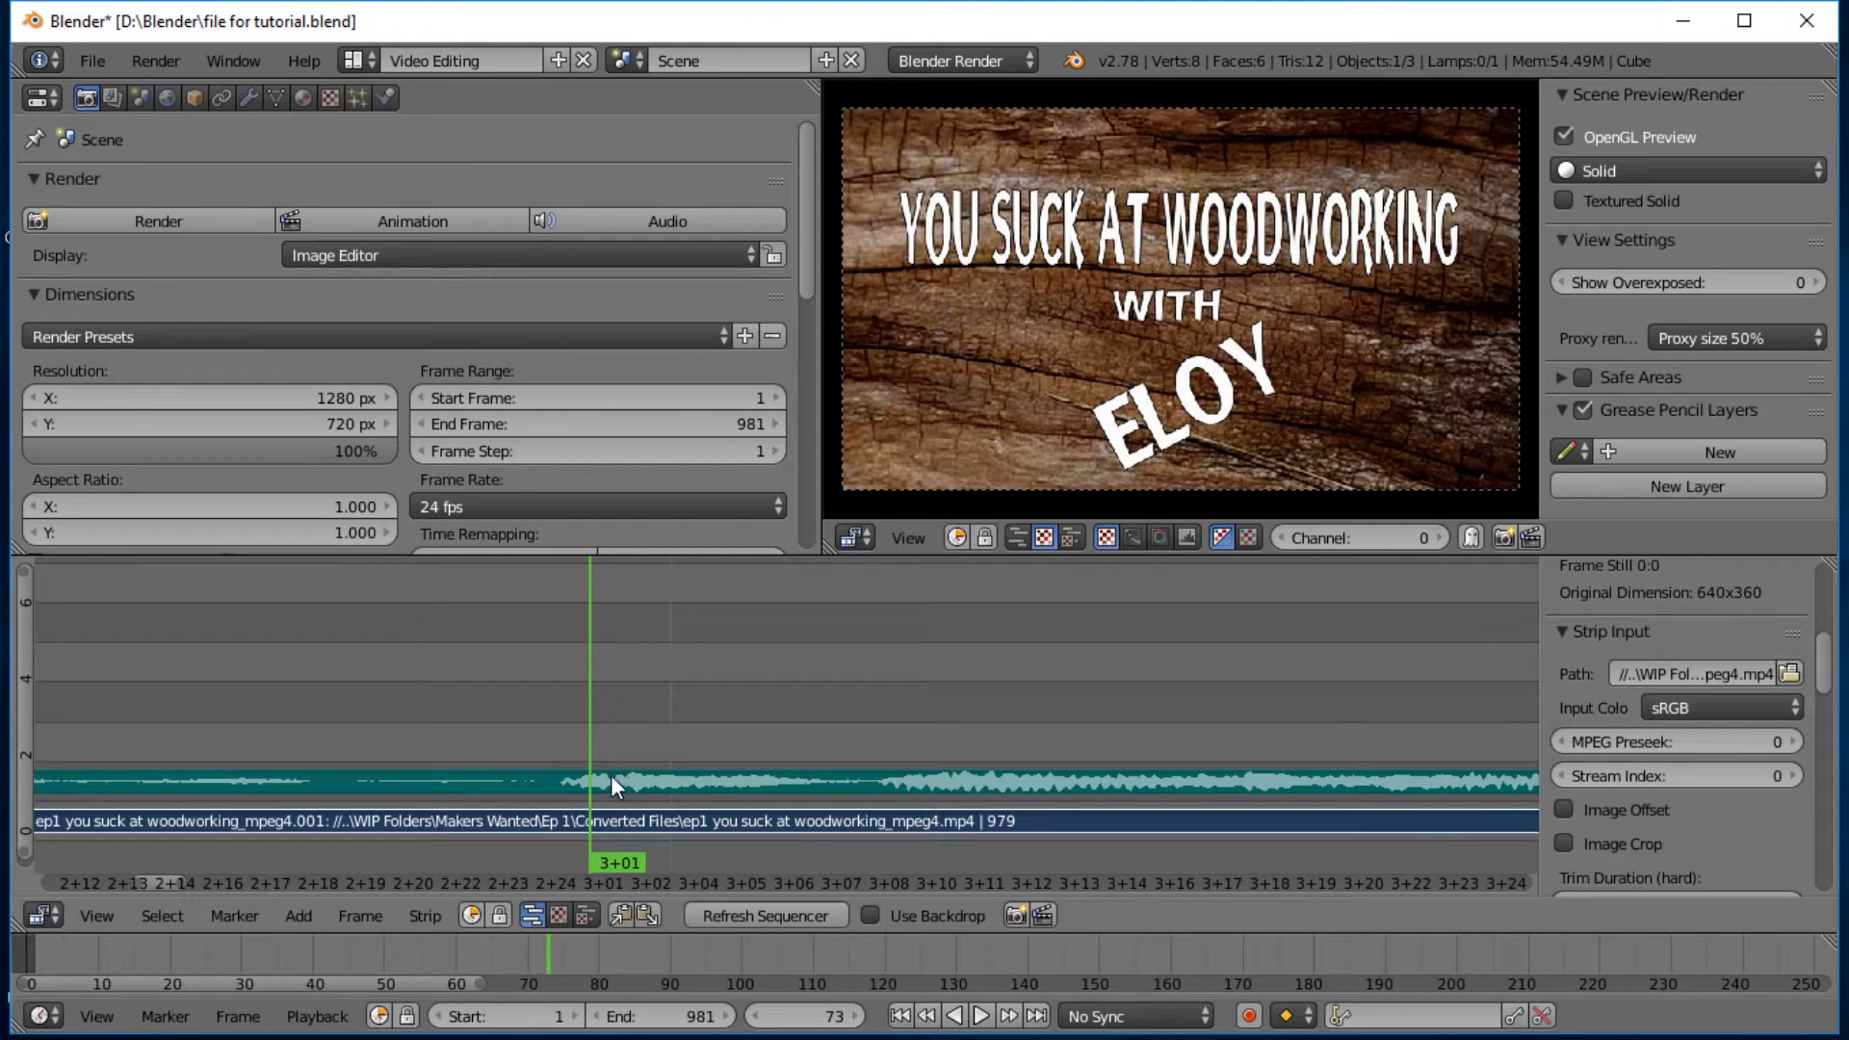
# Step: Cut the footage movie strip at frame 73 into mpeg4.001 and mpeg4.002
pyautogui.rightClick(635, 781)
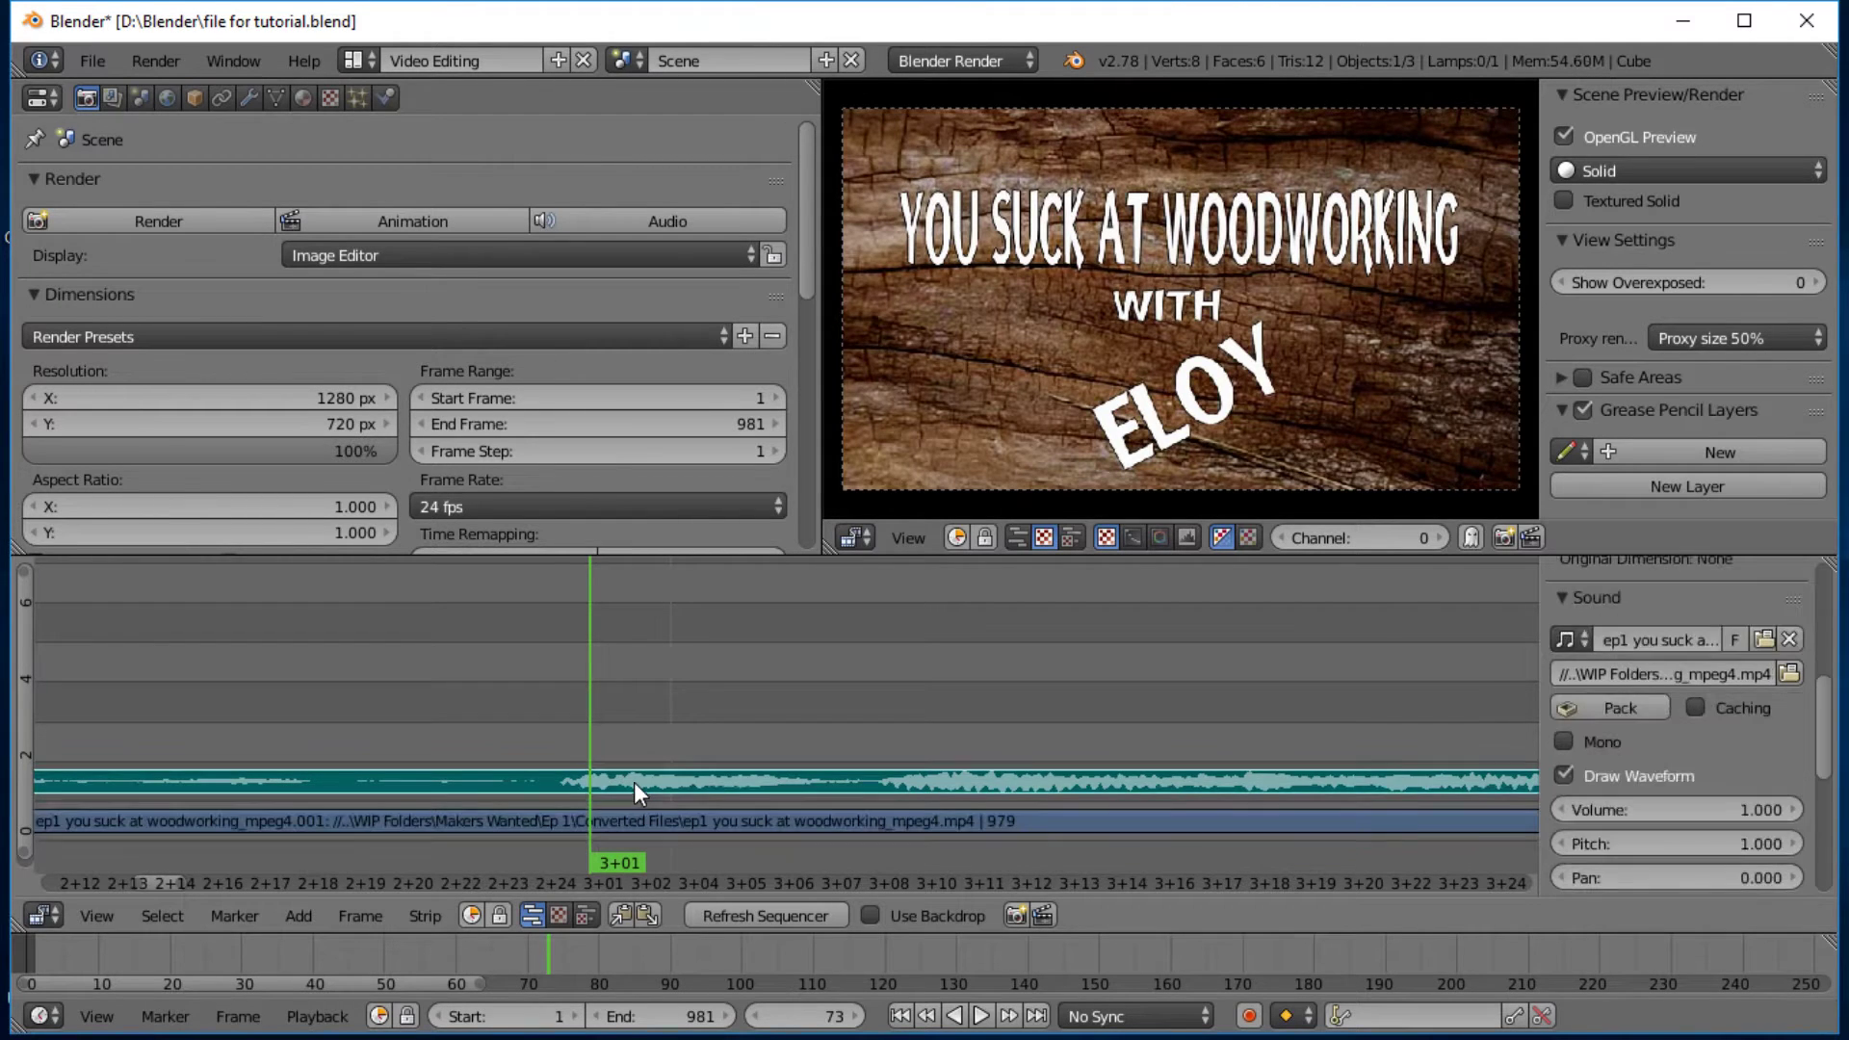
pyautogui.rightClick(659, 822)
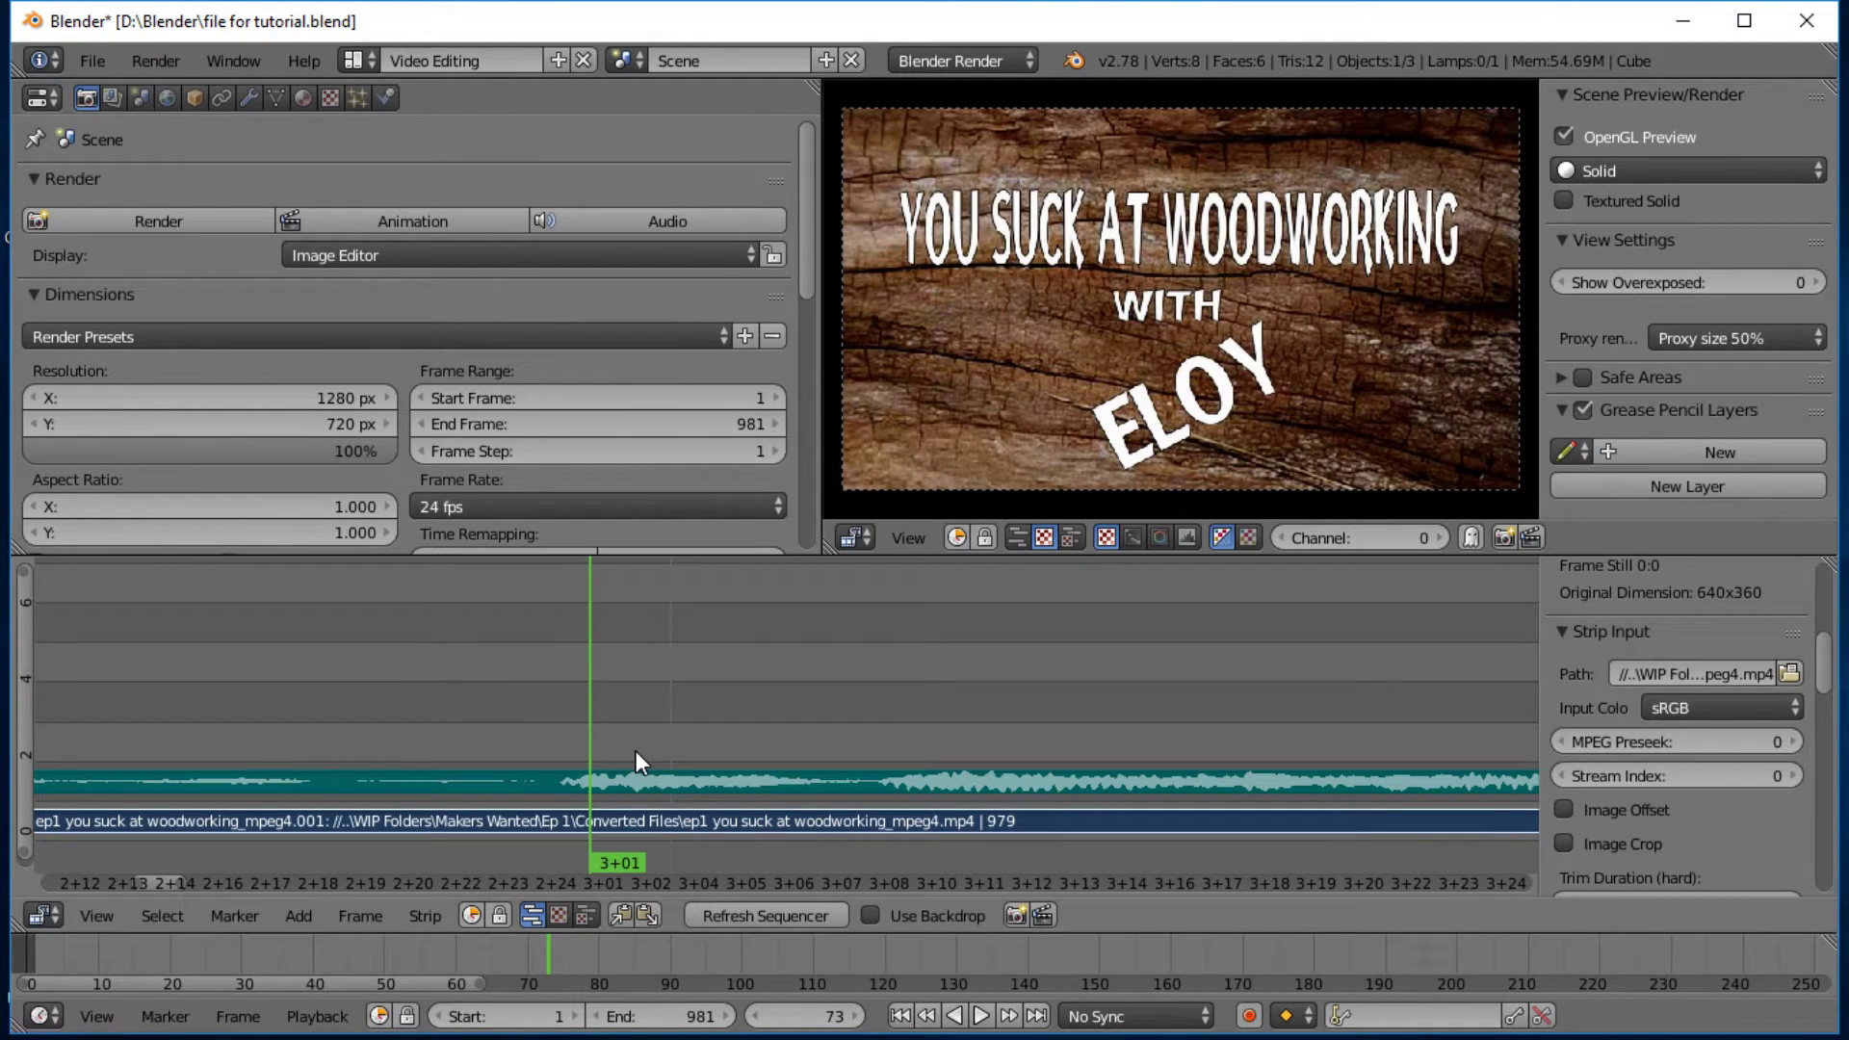
pyautogui.press('k')
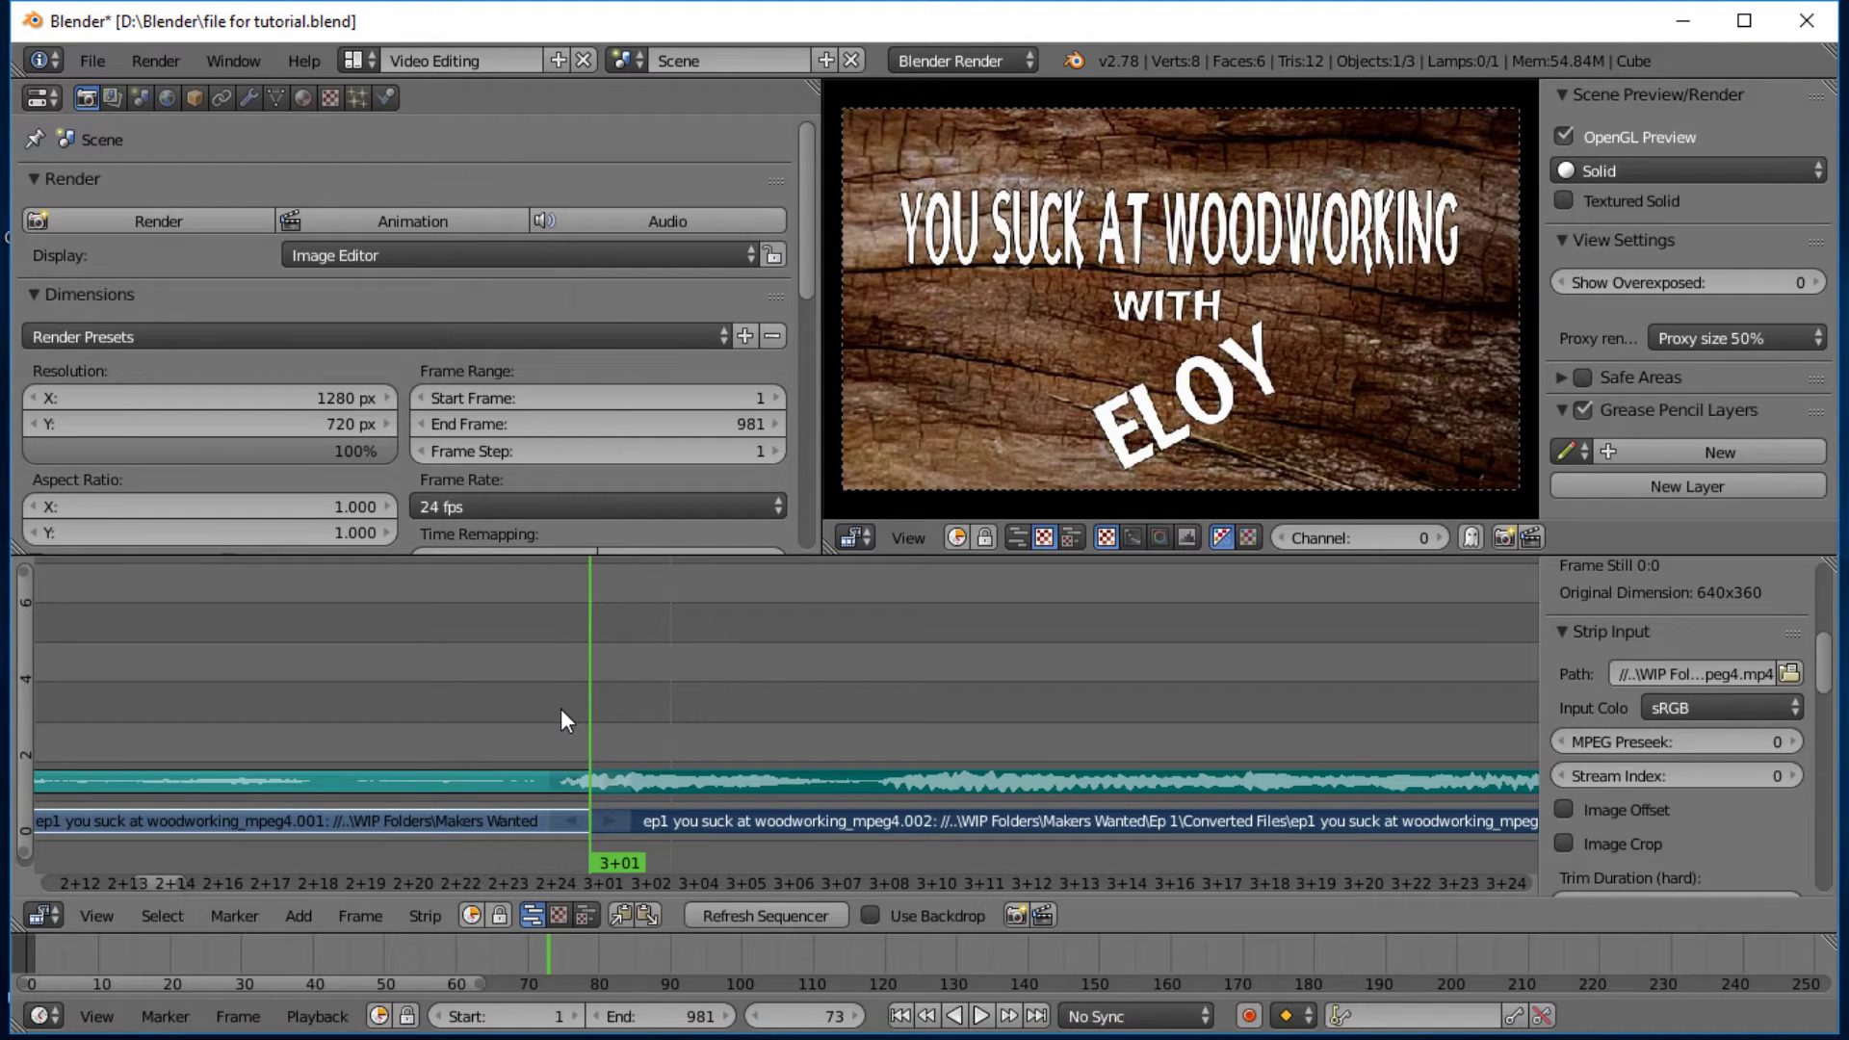
pyautogui.scroll(2, 699, 670)
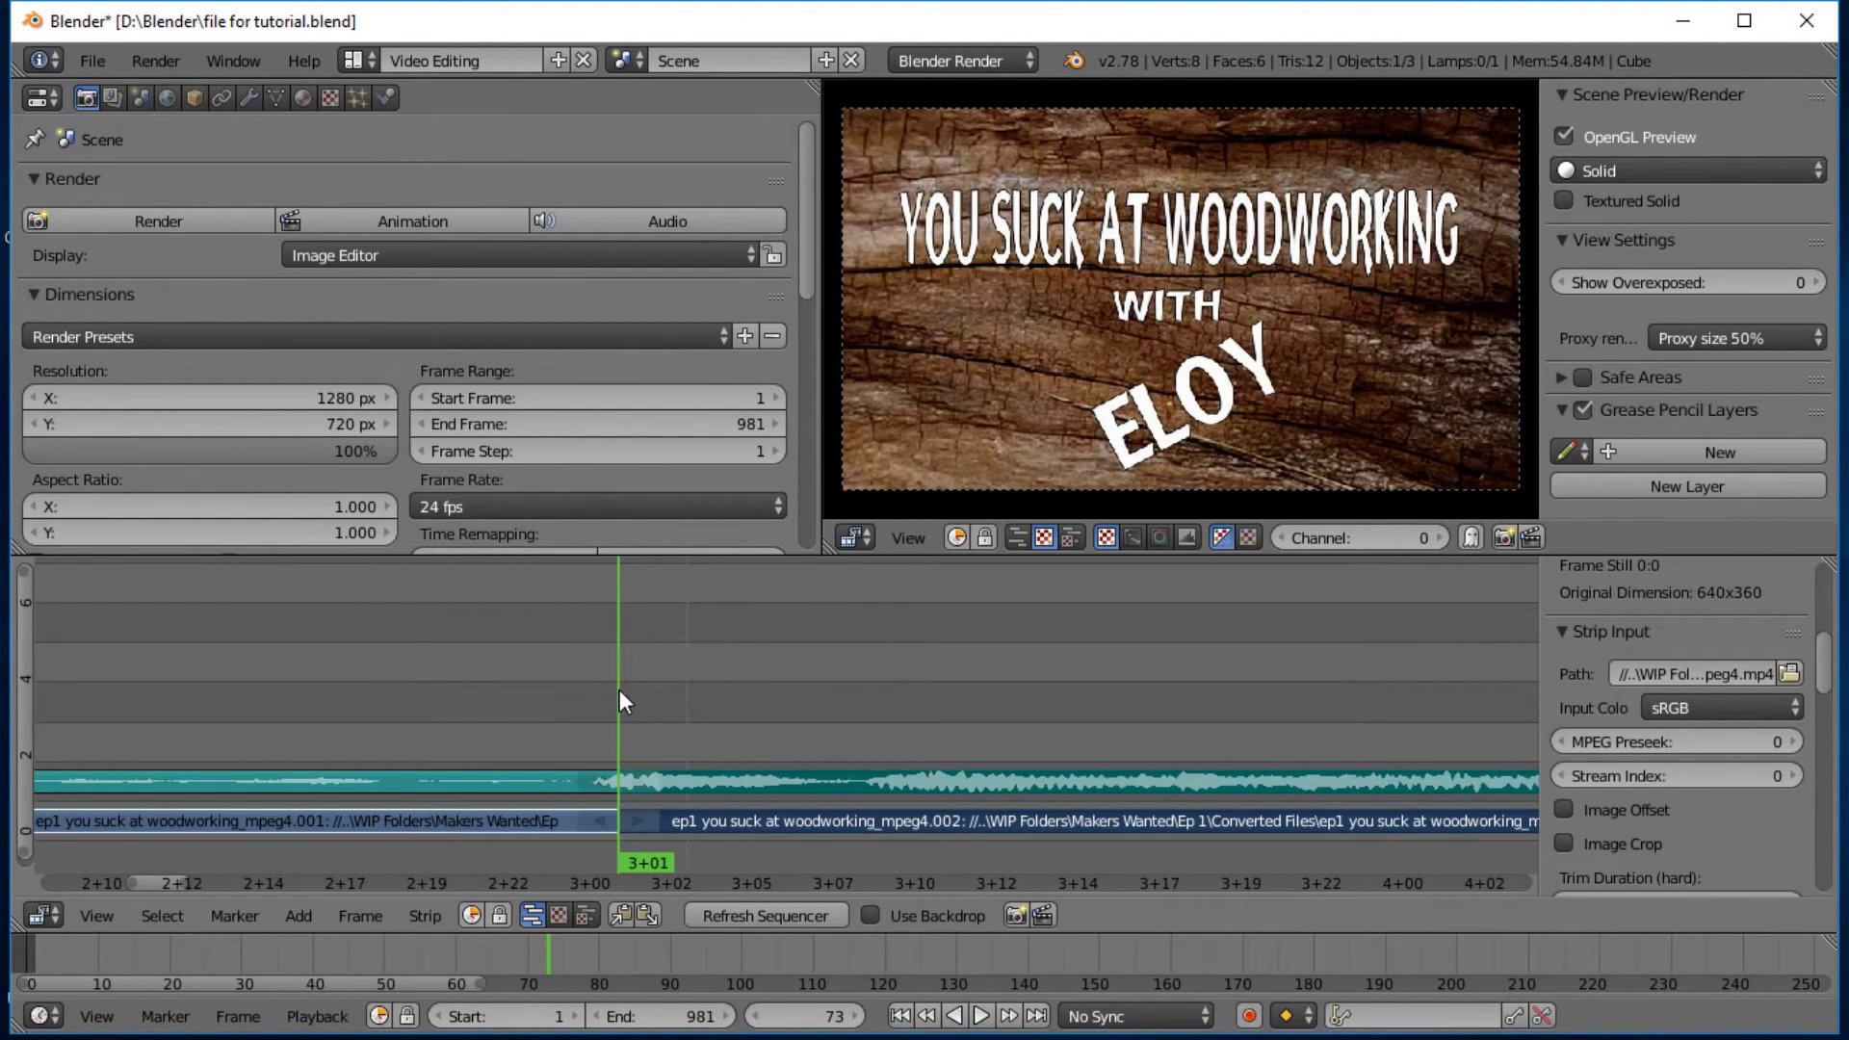
# Step: Play through the title card and step back to frame 137
pyautogui.scroll(-5, 620, 689)
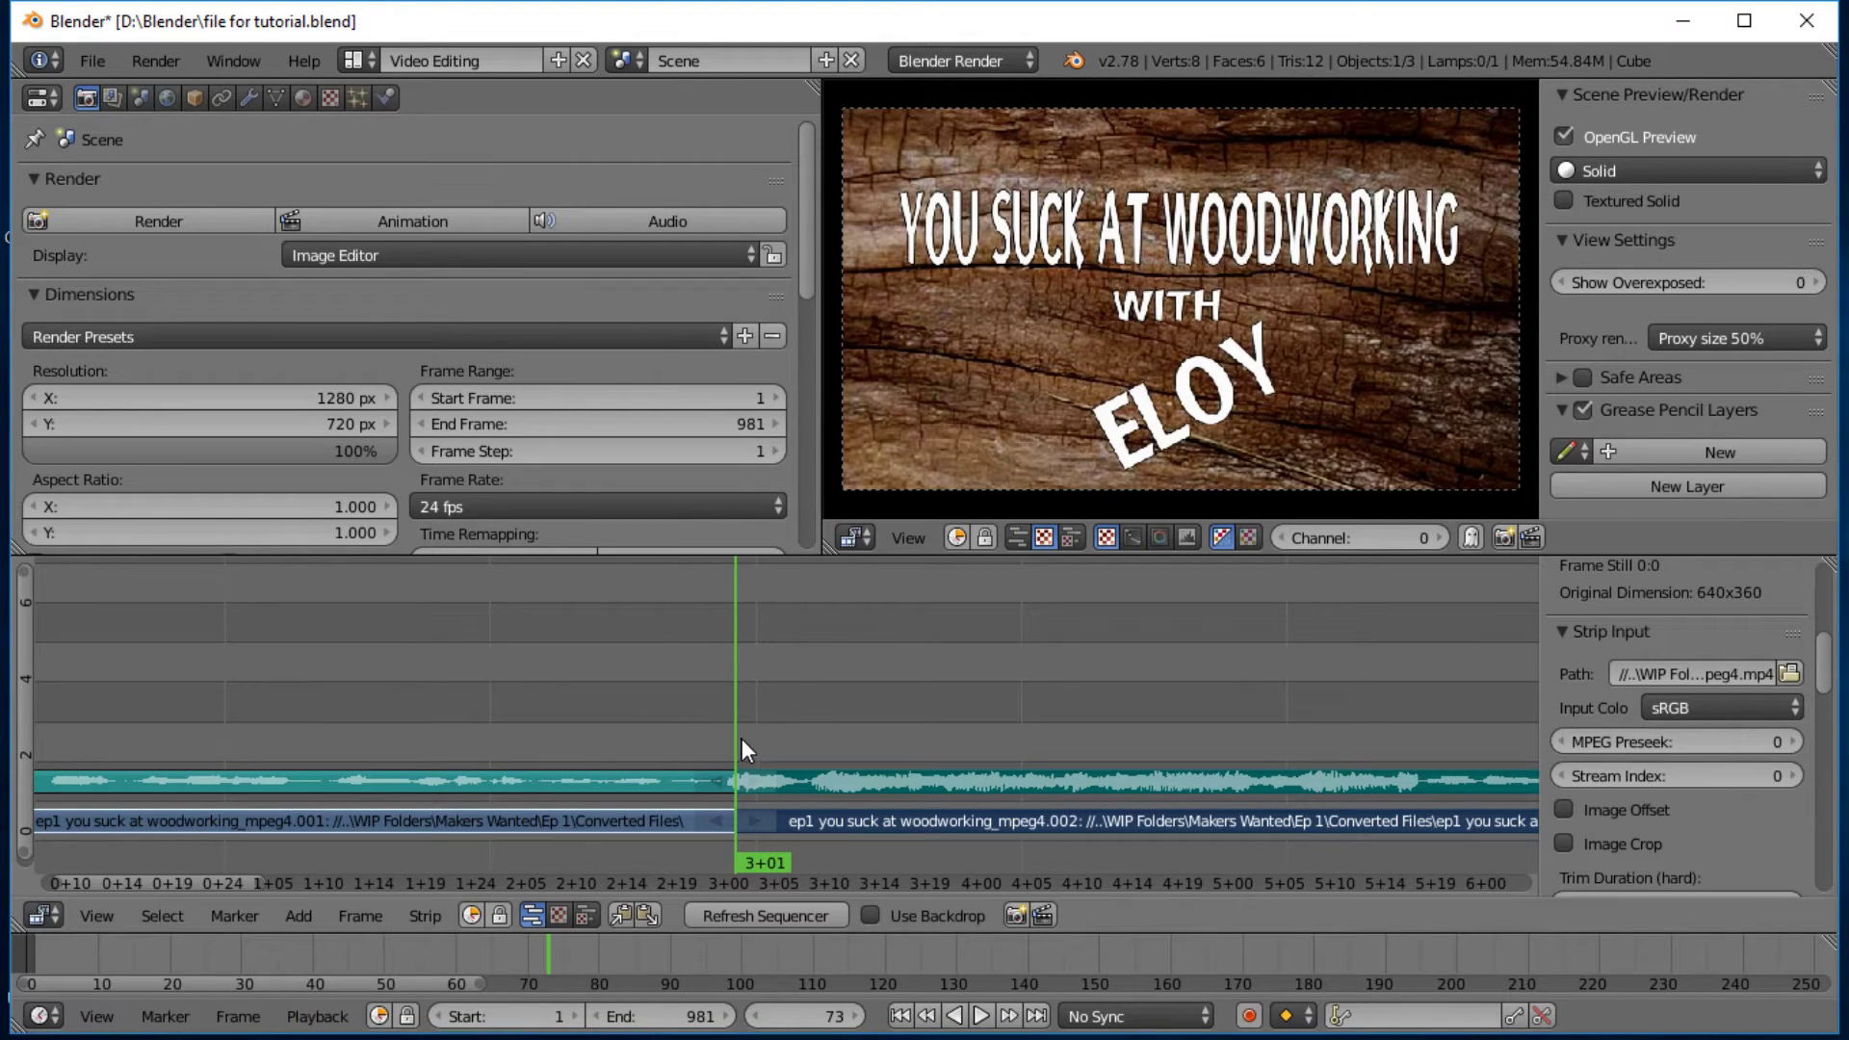
pyautogui.hotkey('alt', 'a')
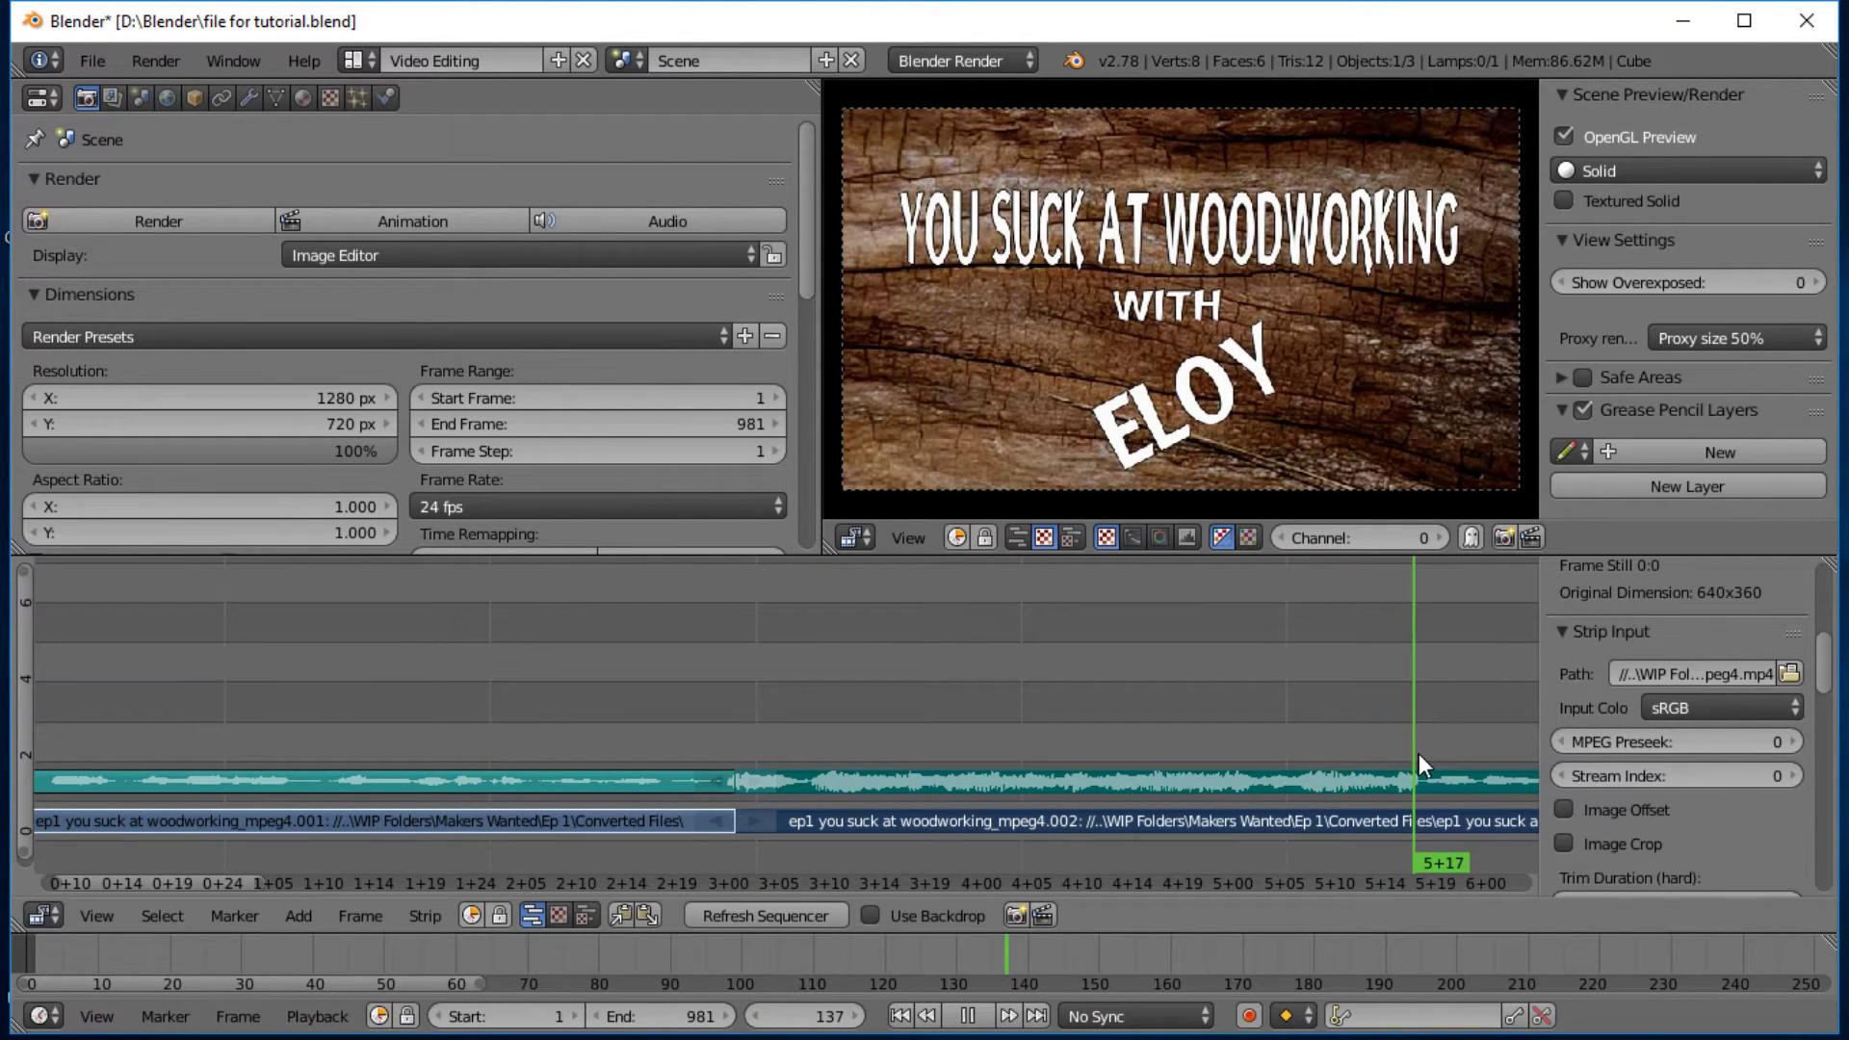
pyautogui.hotkey('alt', 'a')
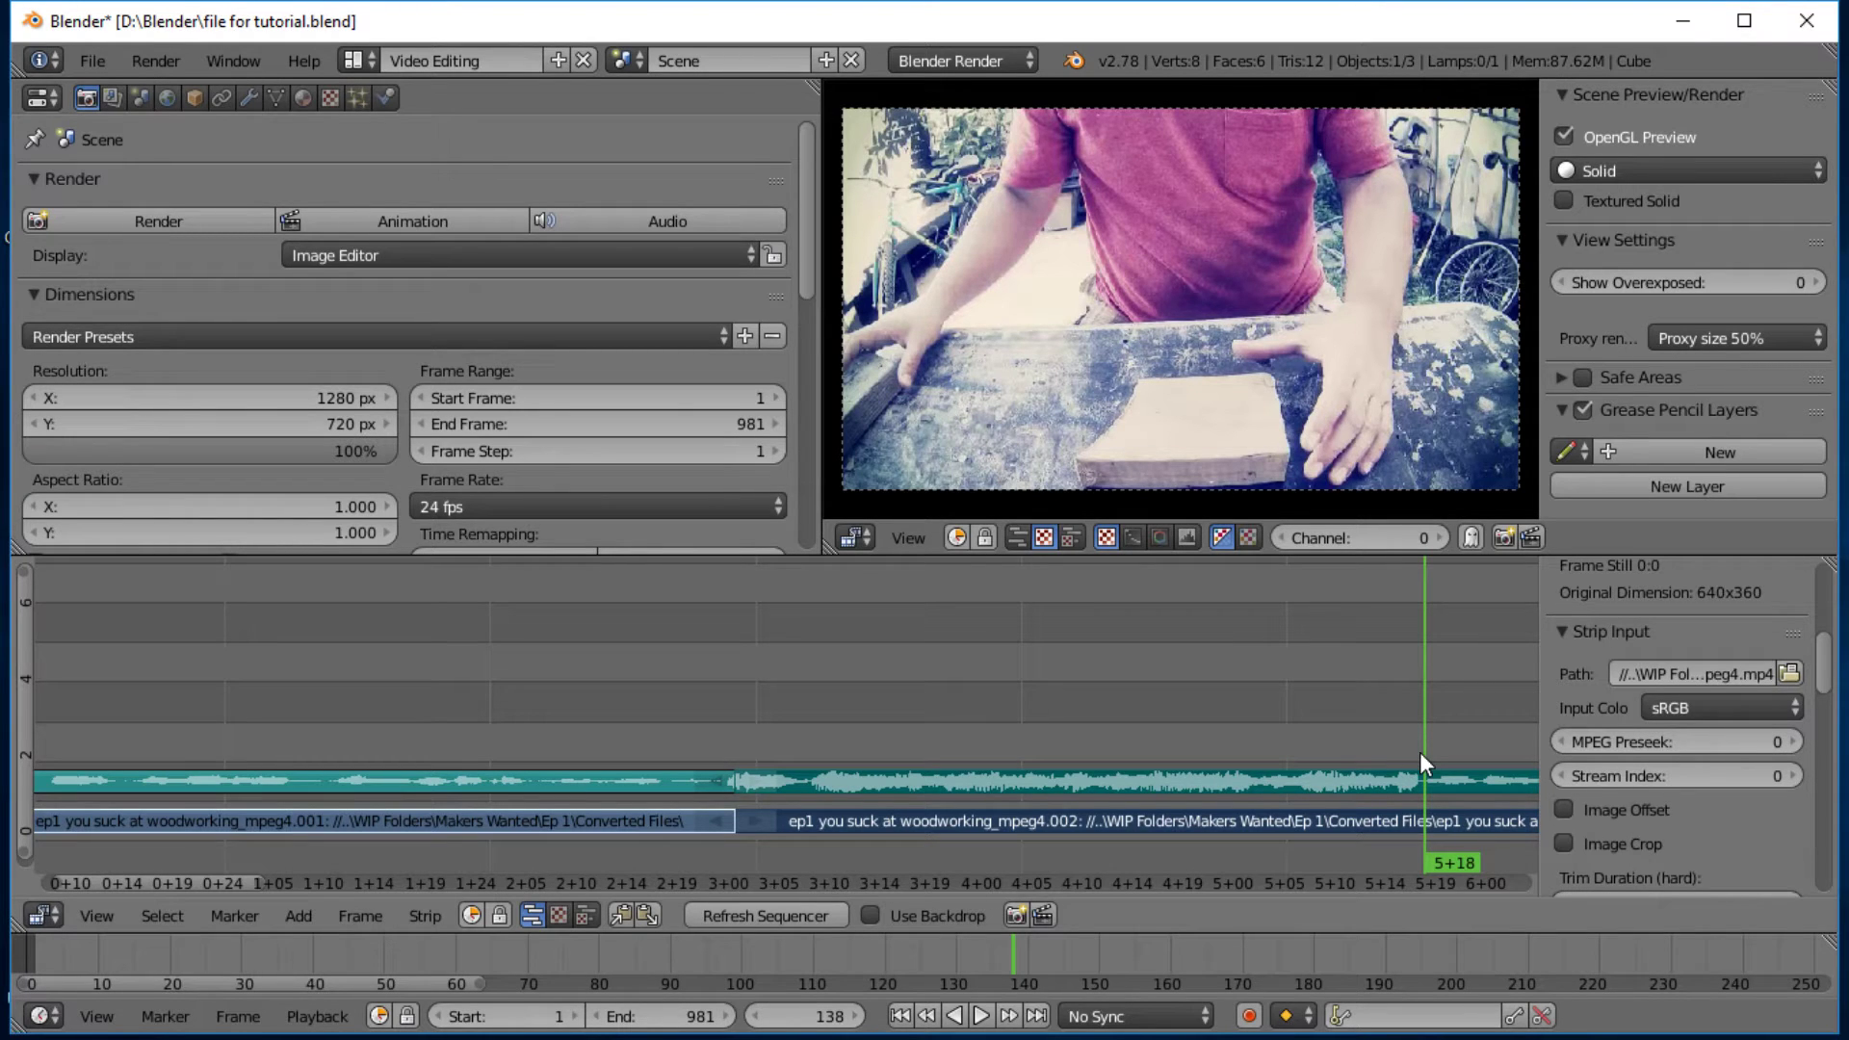
pyautogui.press('Left')
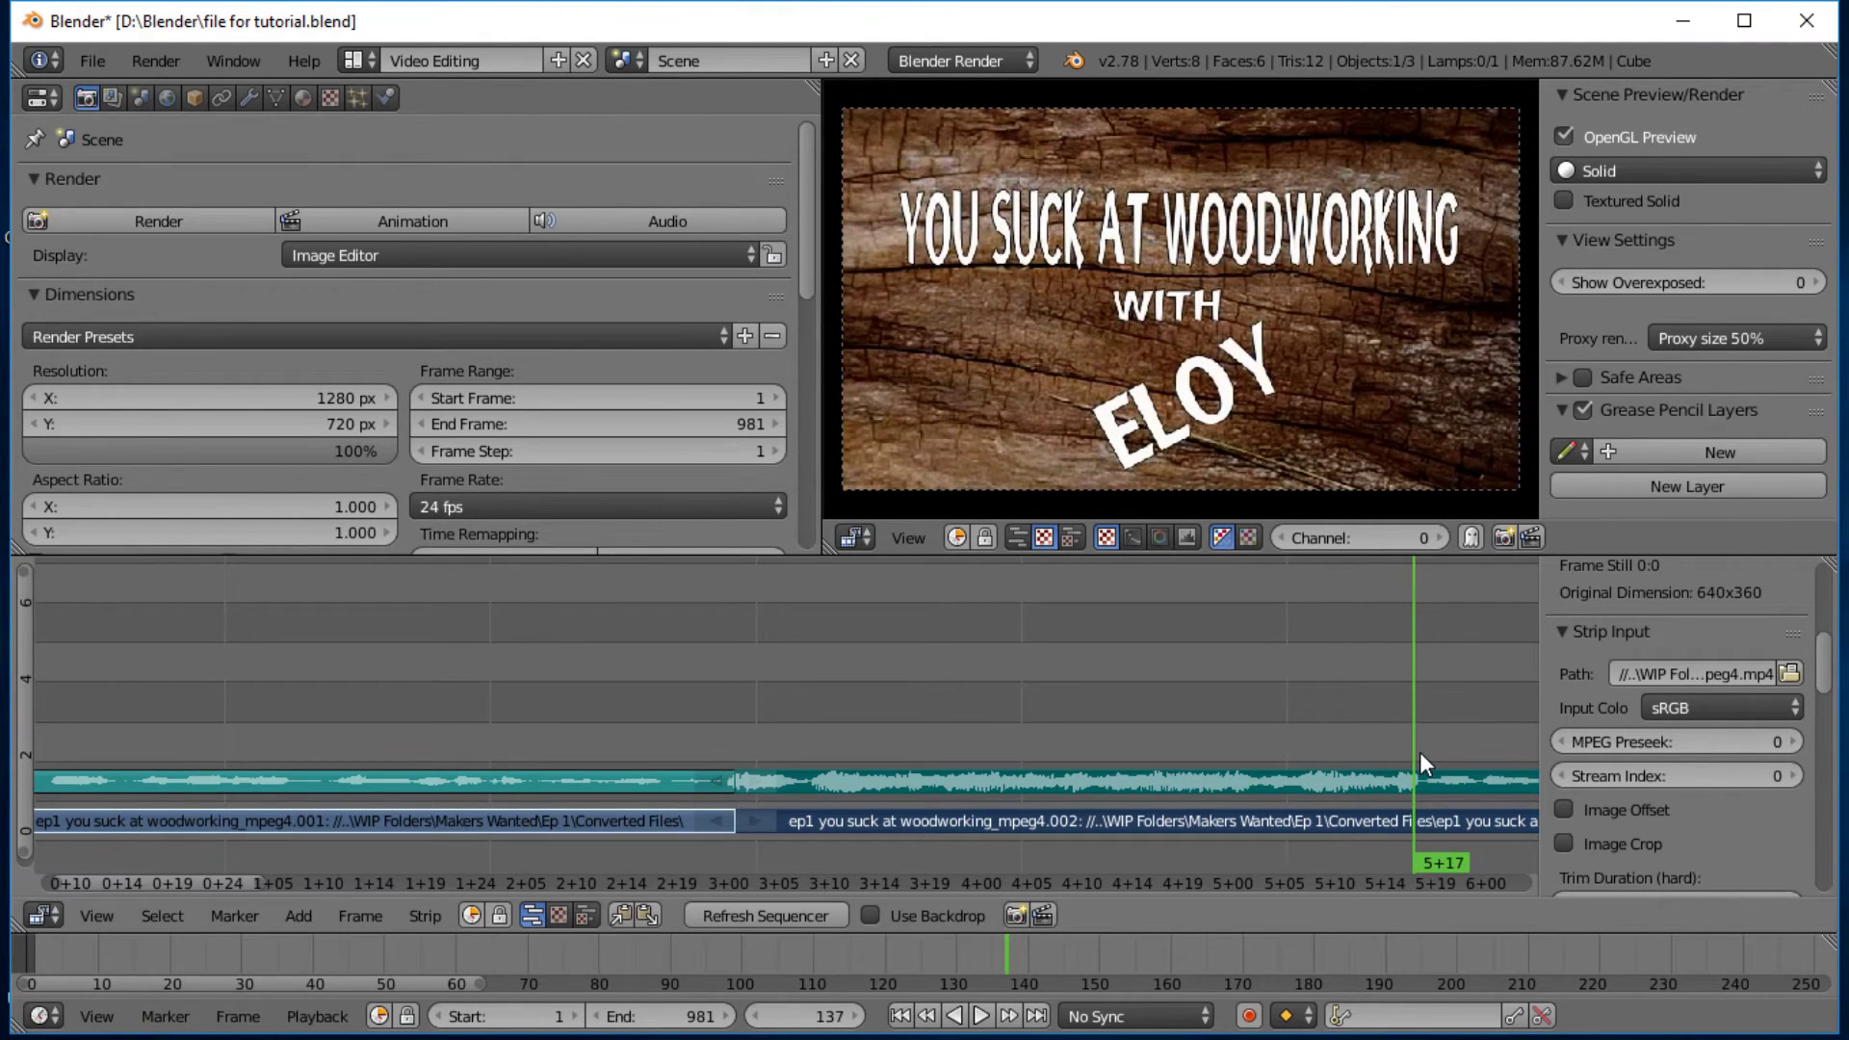
# Step: Cut the footage movie strip at frame 137 and add the matching audio to the selection
pyautogui.rightClick(1053, 783)
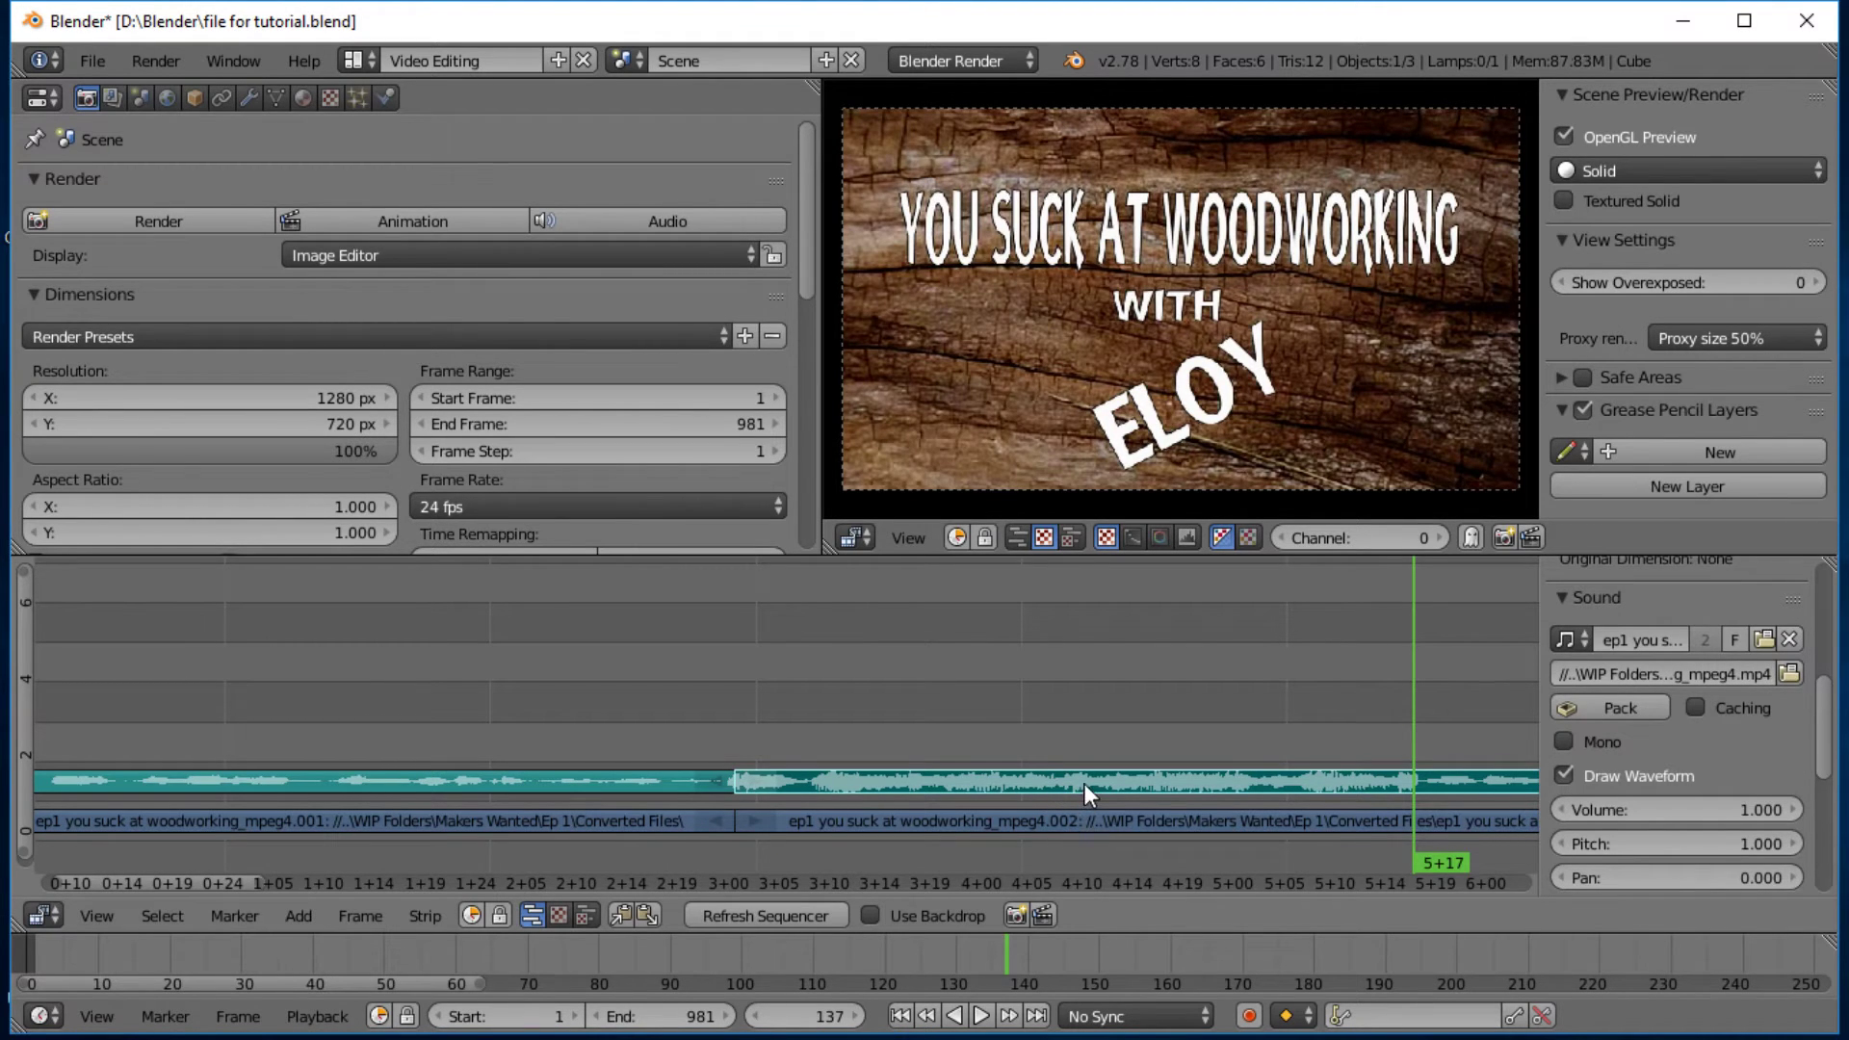
pyautogui.rightClick(1095, 822)
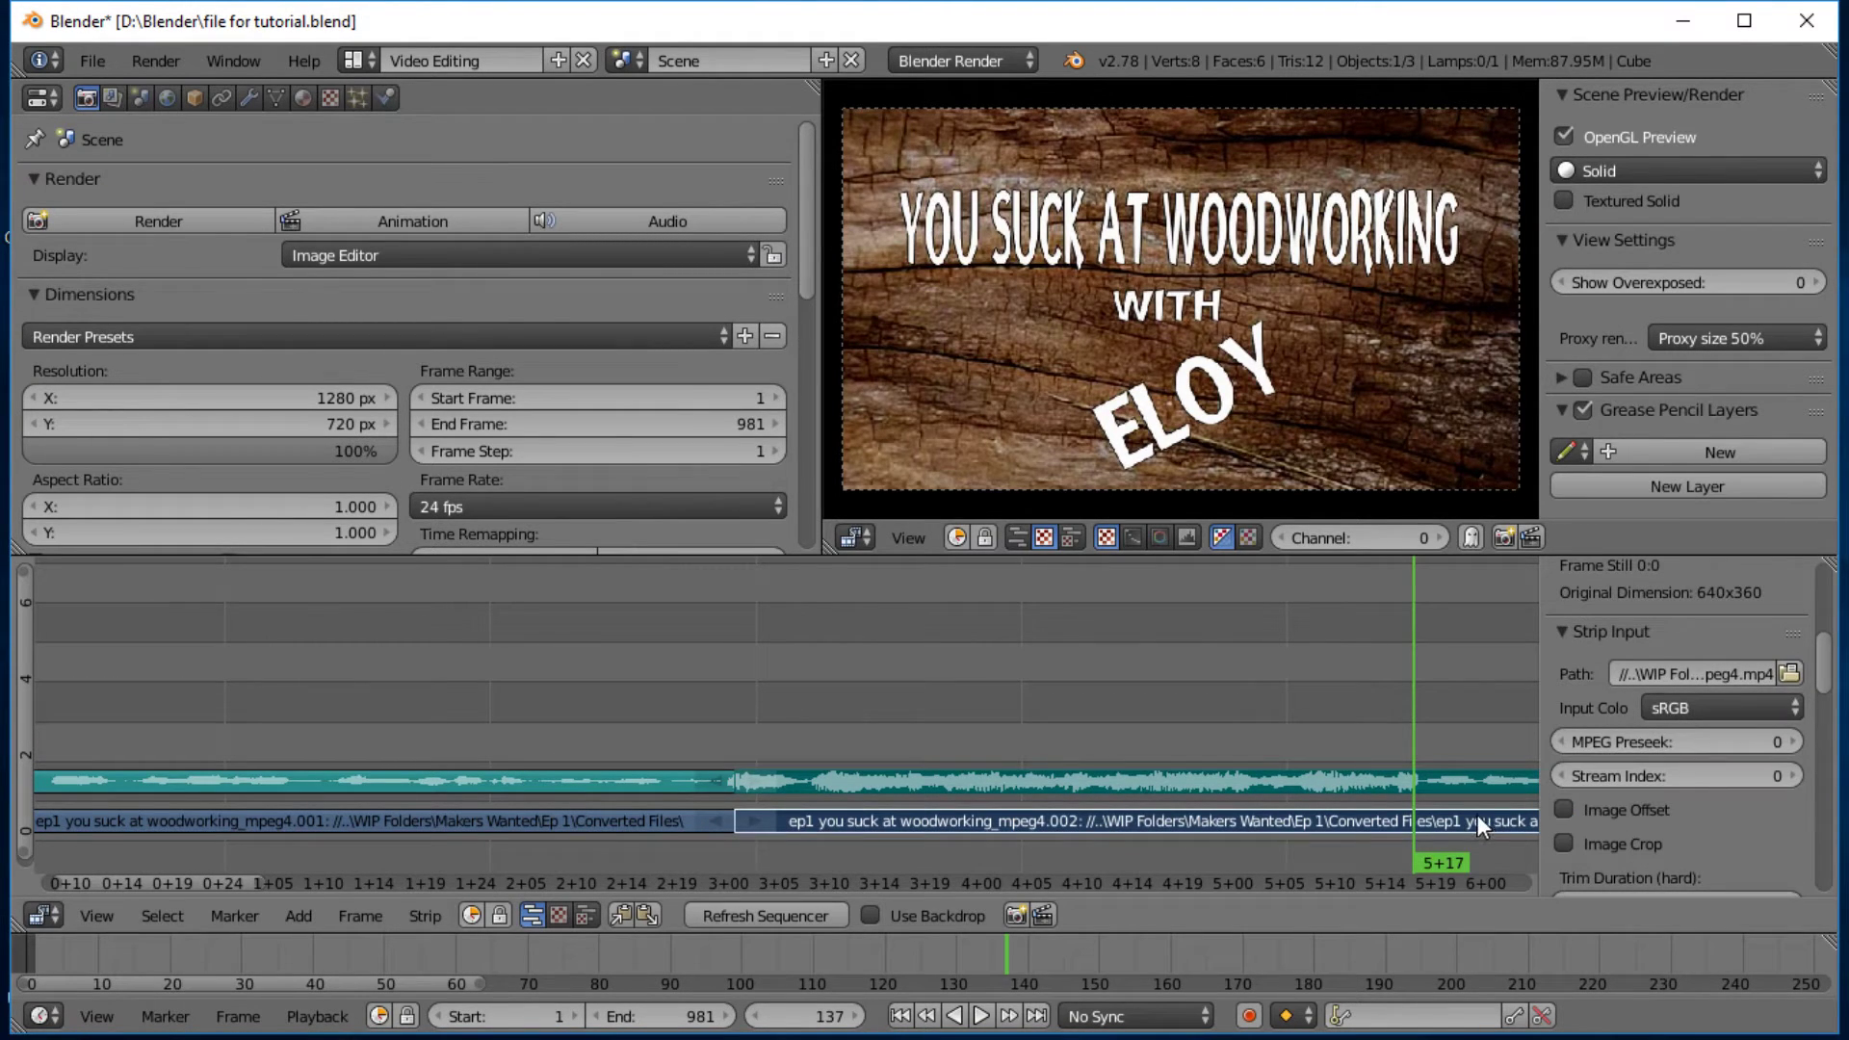
pyautogui.press('k')
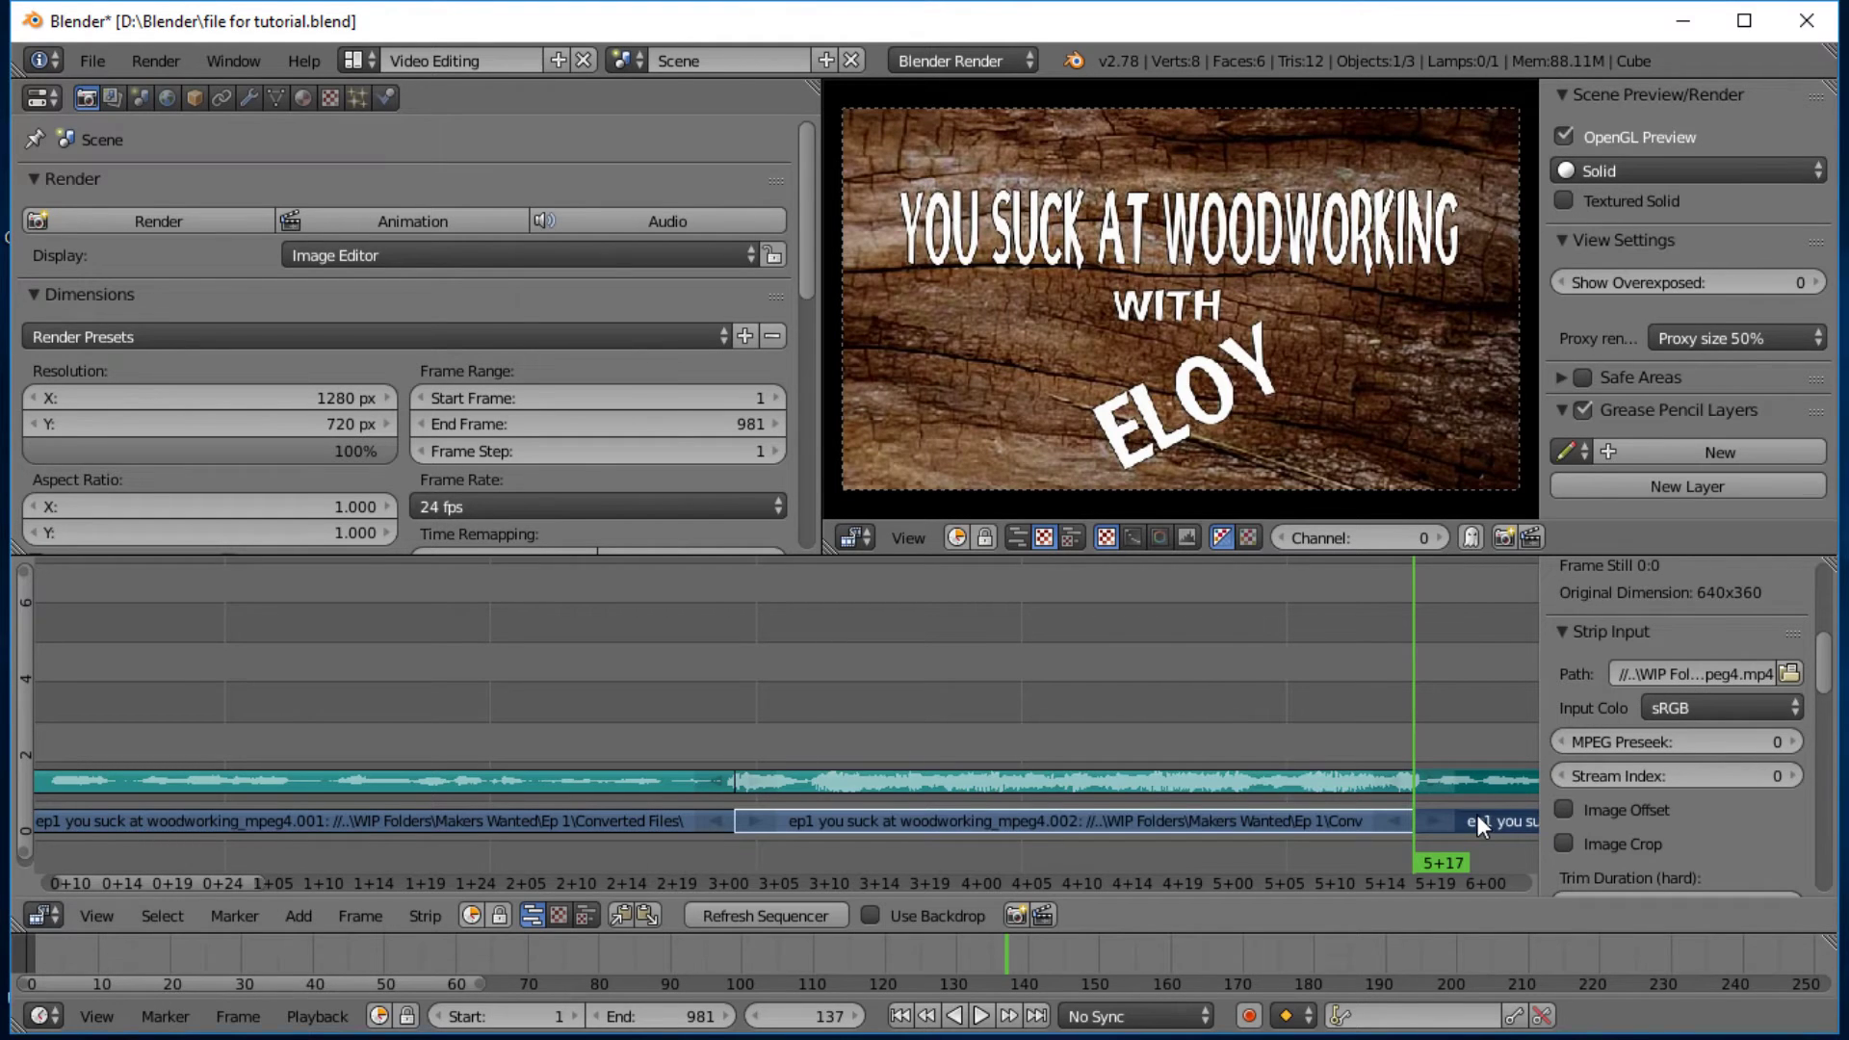
pyautogui.keyDown('shift'); pyautogui.rightClick(1434, 778); pyautogui.keyUp('shift')
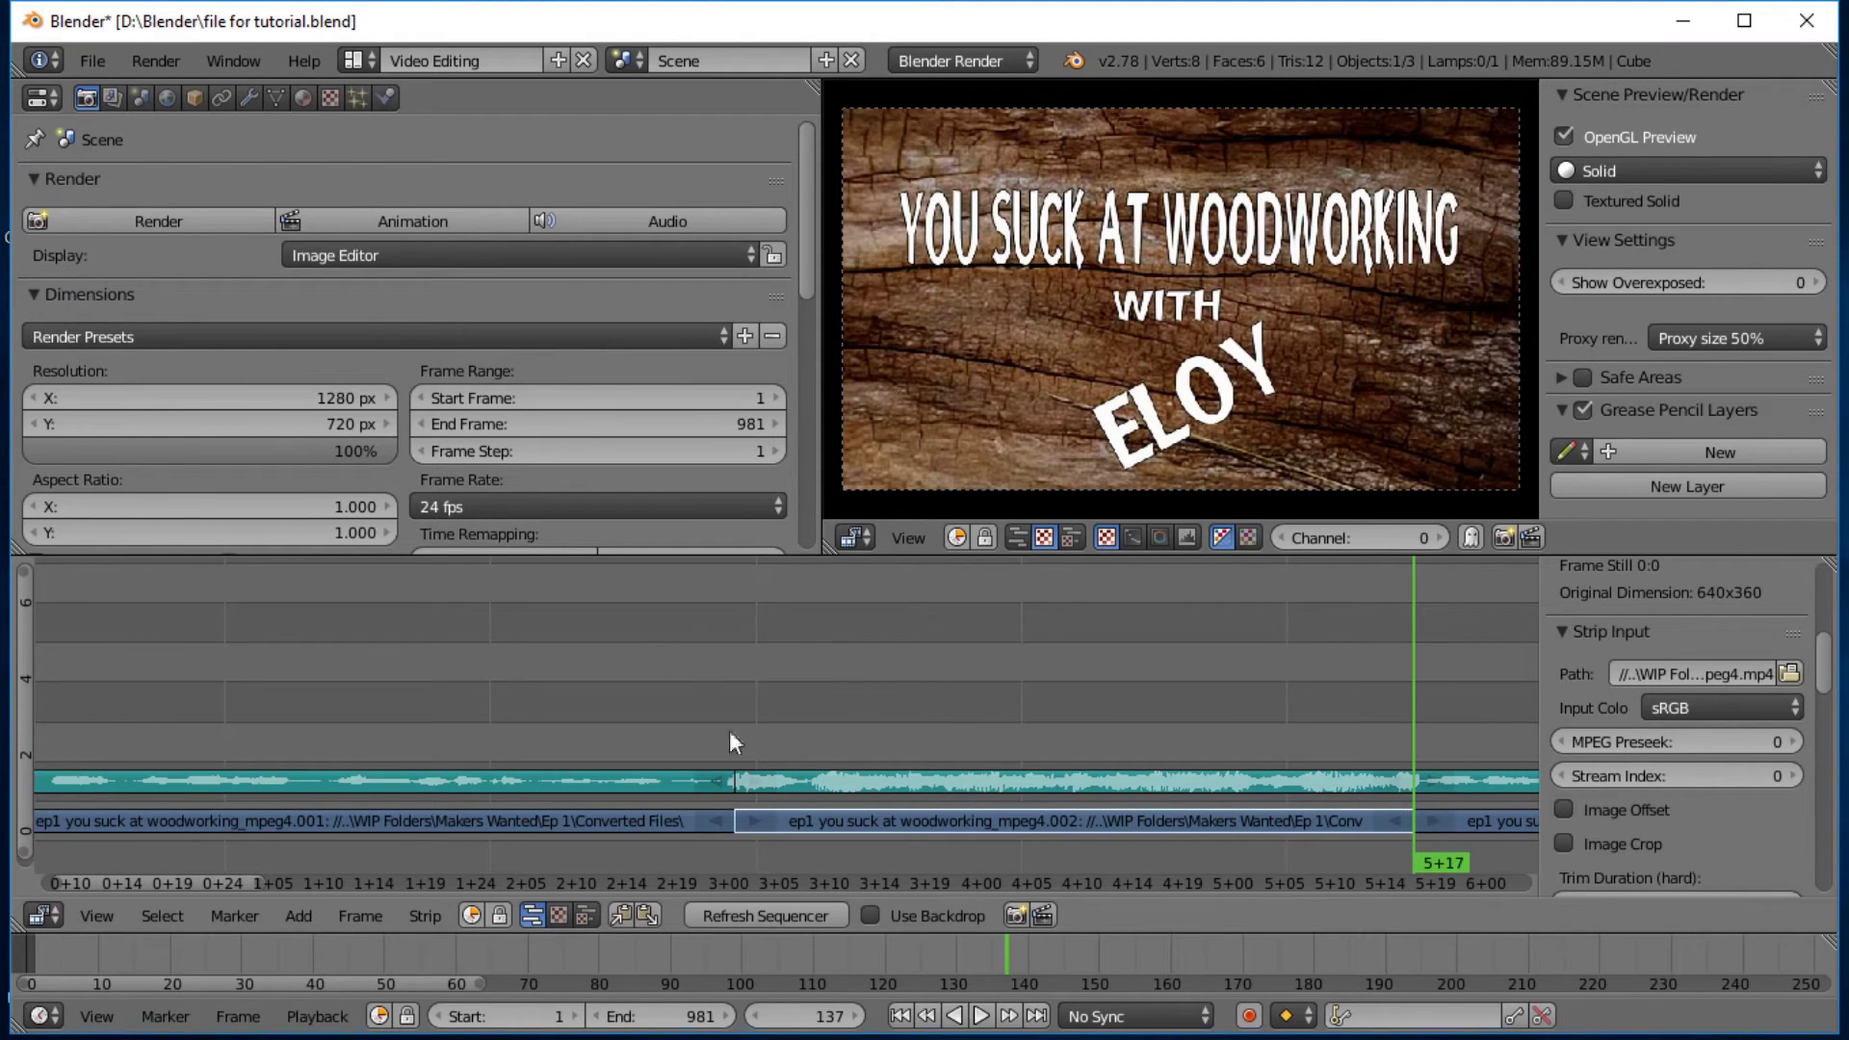
# Step: Move the mpeg4.002 title-card strip and its audio to higher channels at frames 73–136
pyautogui.rightClick(950, 782)
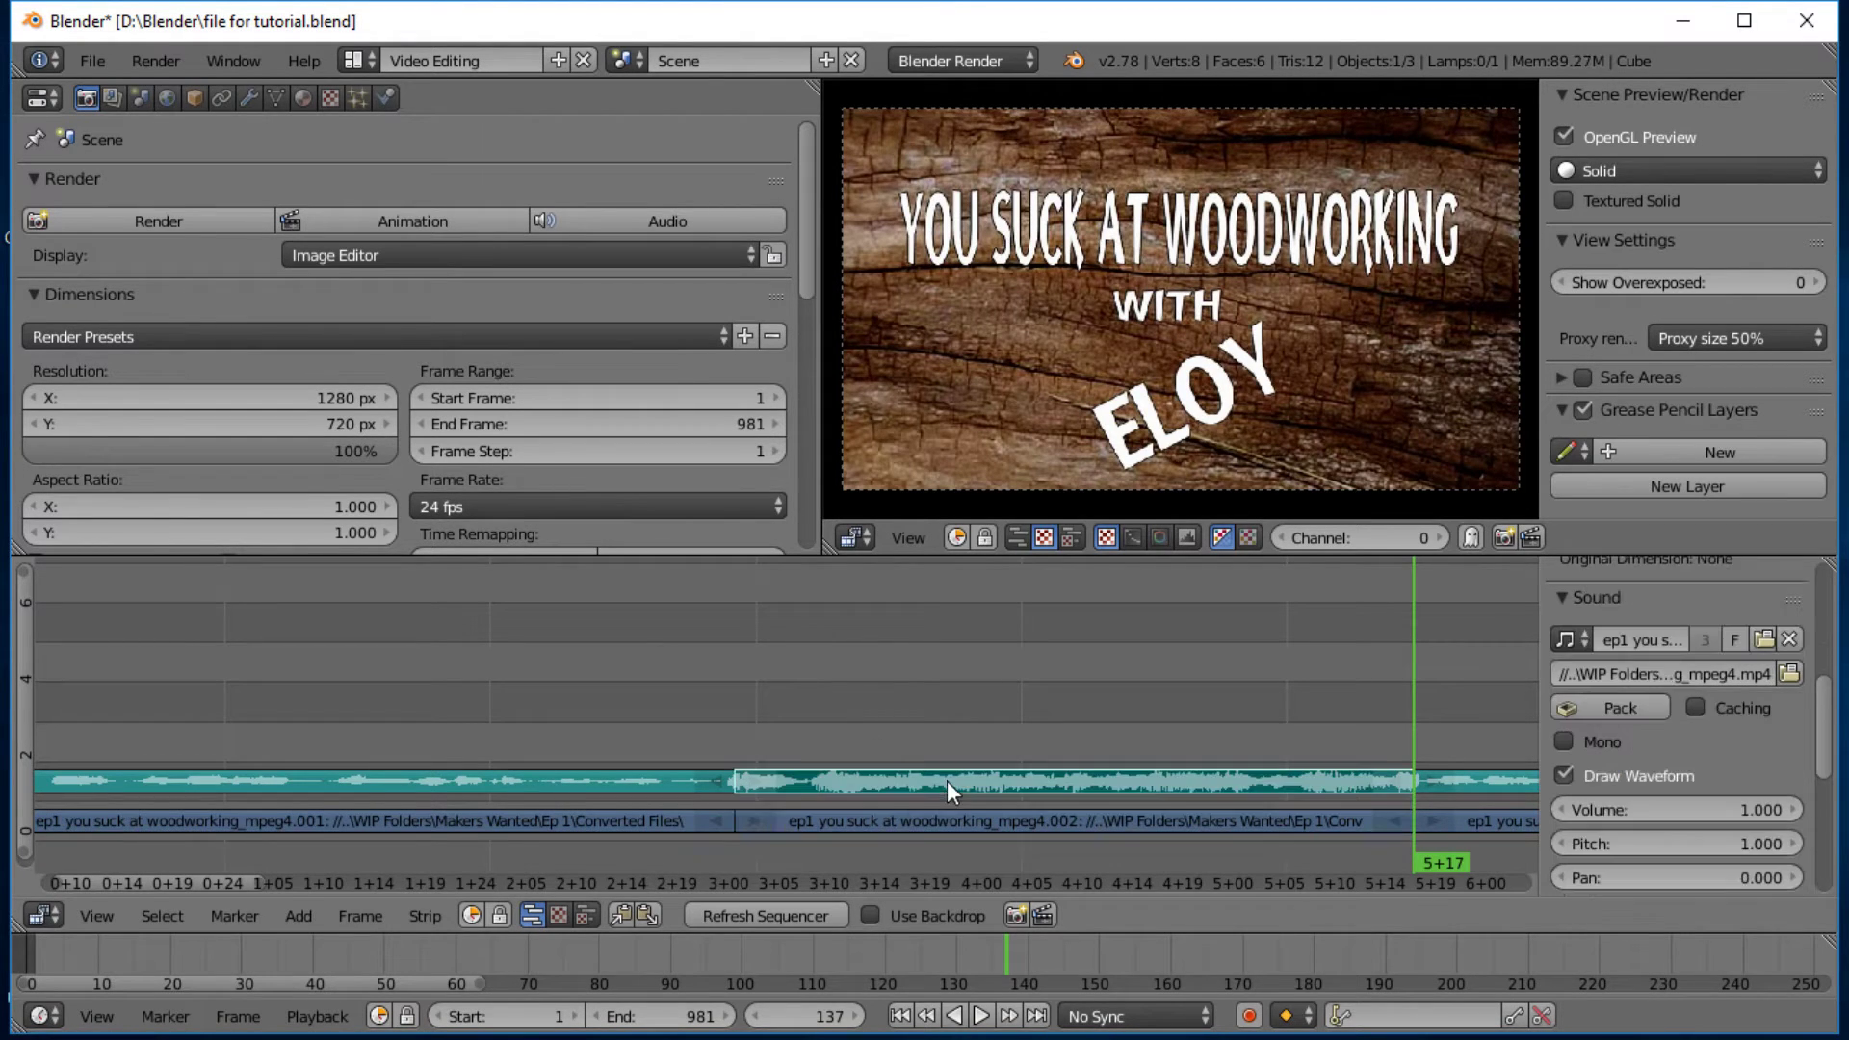
pyautogui.rightClick(997, 824)
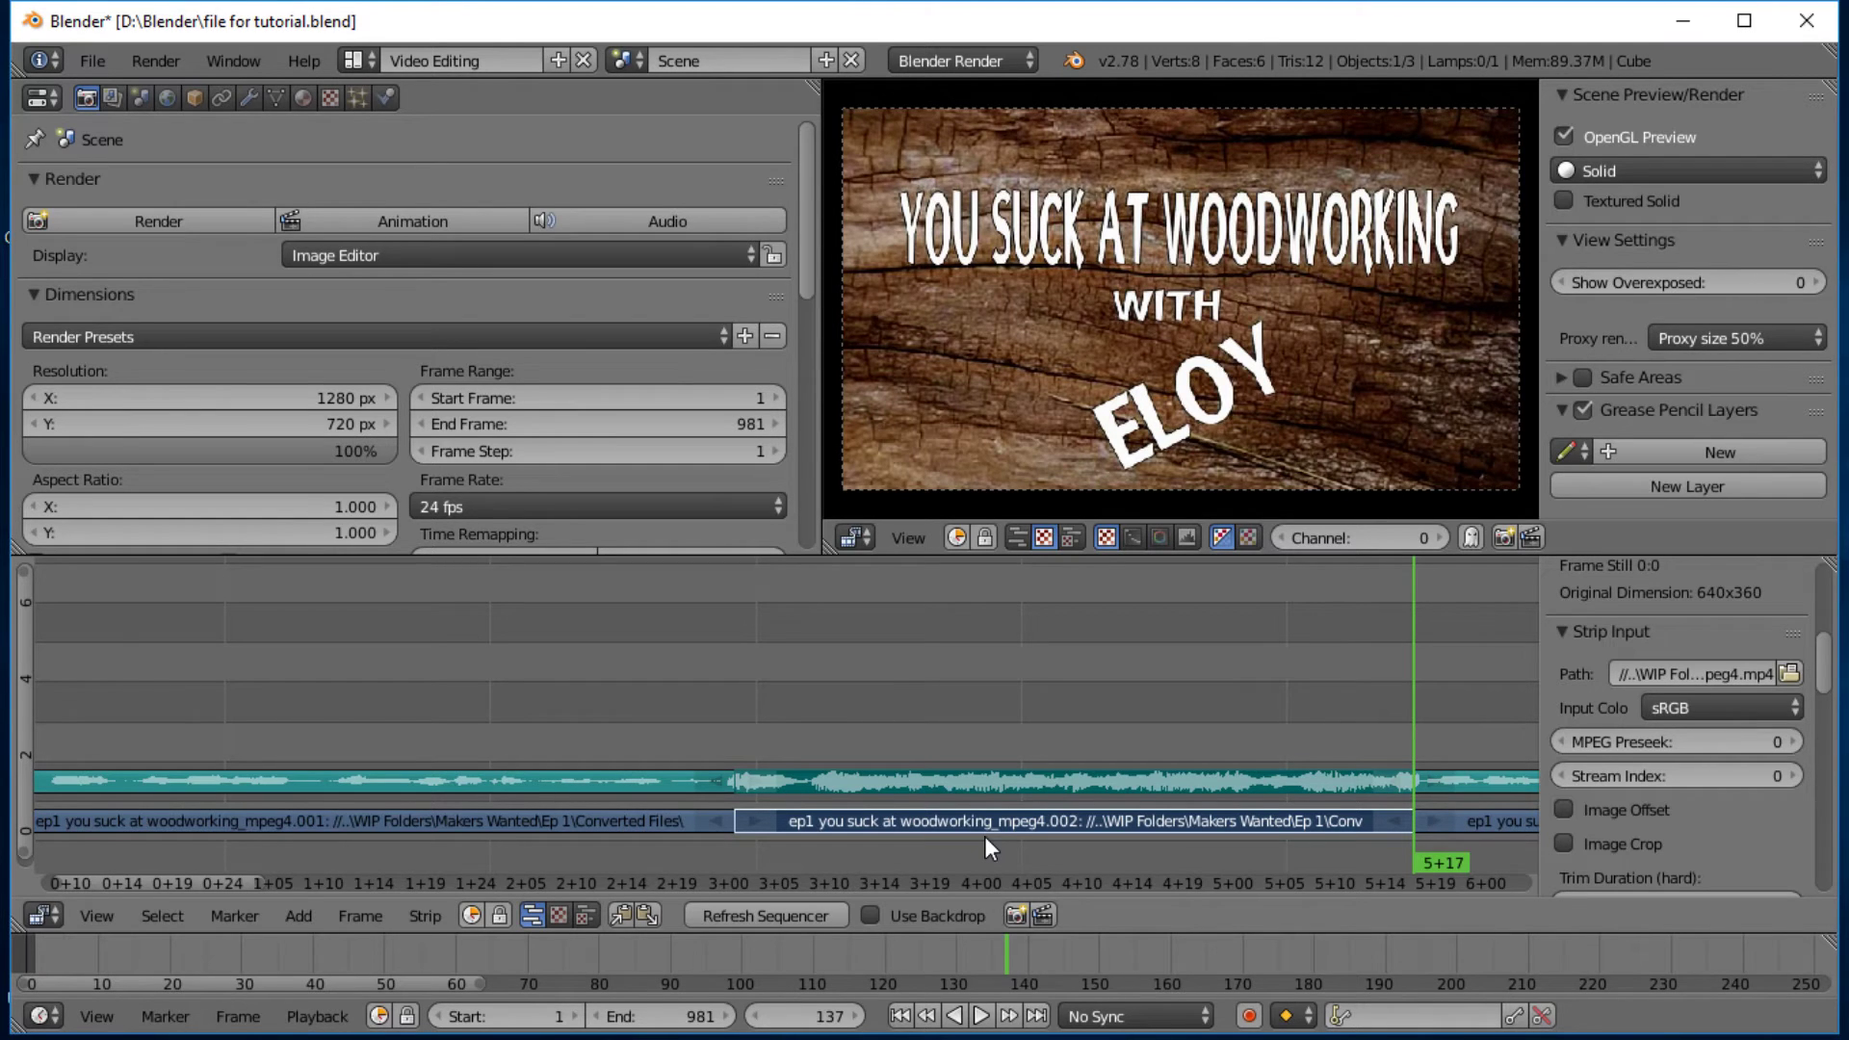
pyautogui.press('g')
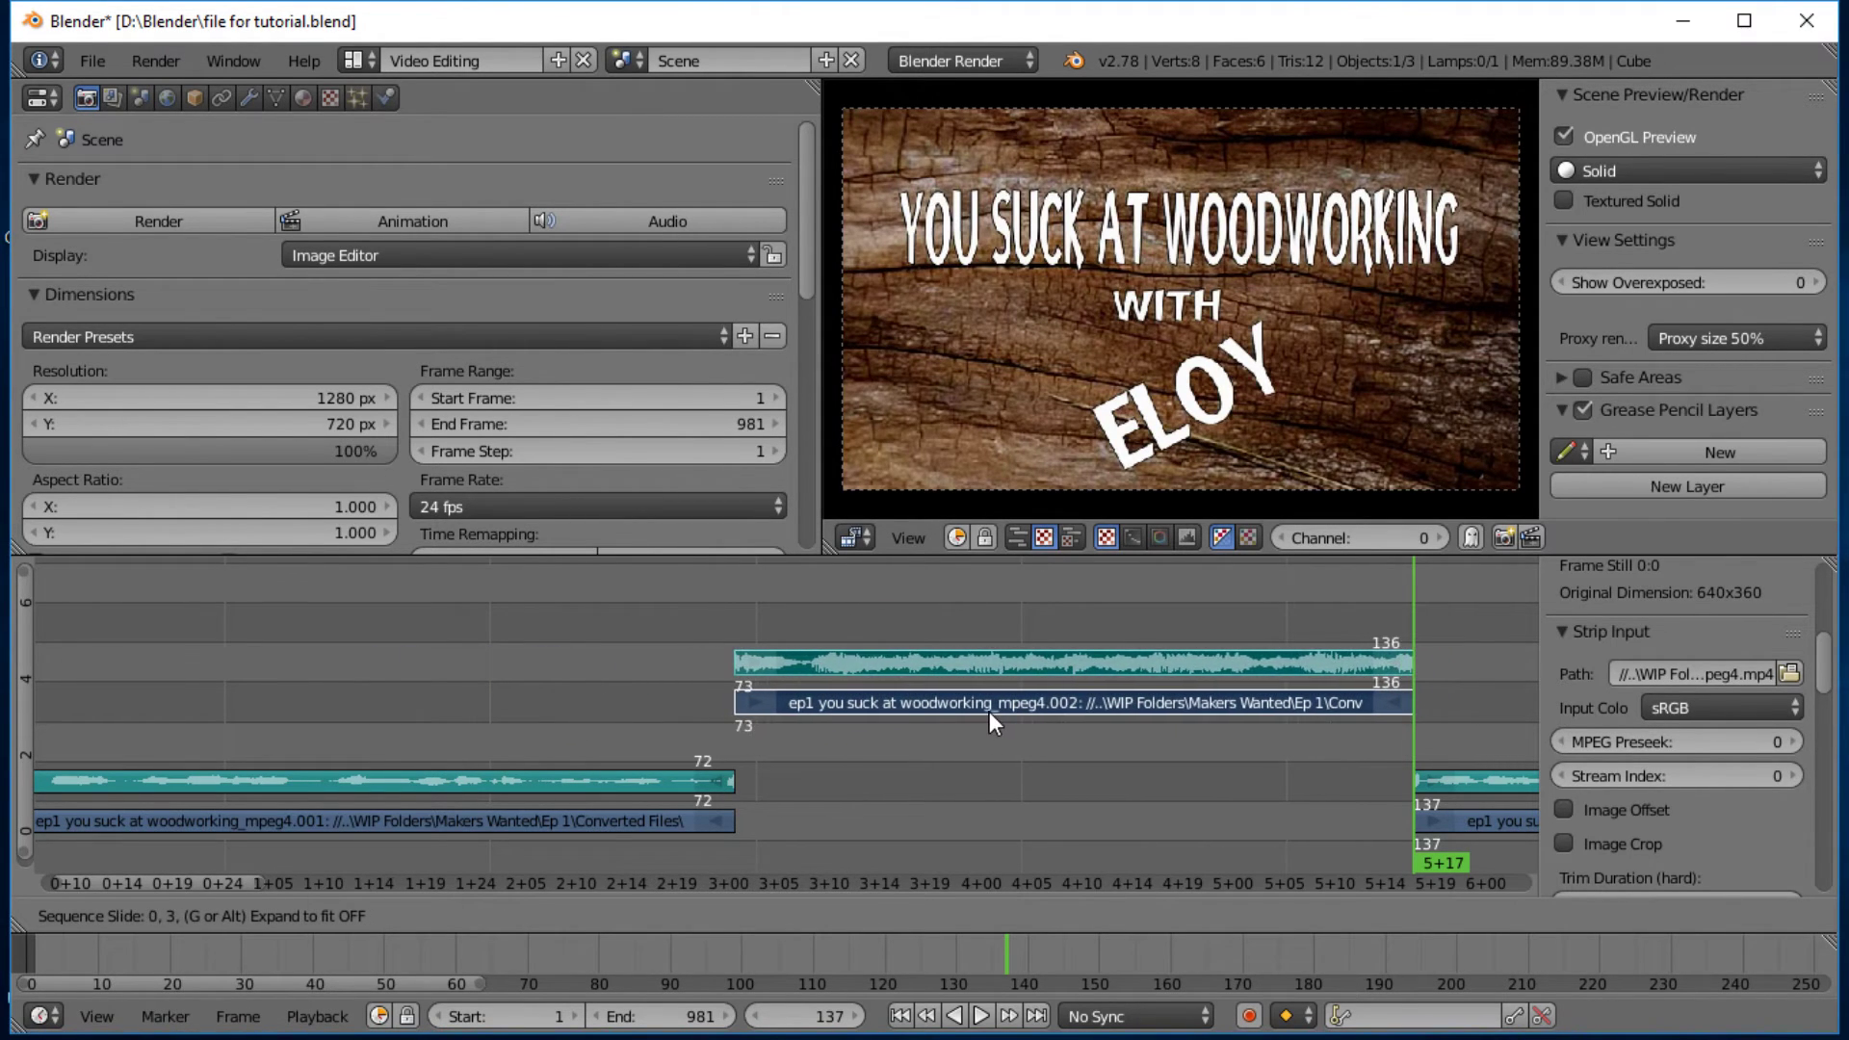
pyautogui.click(990, 712)
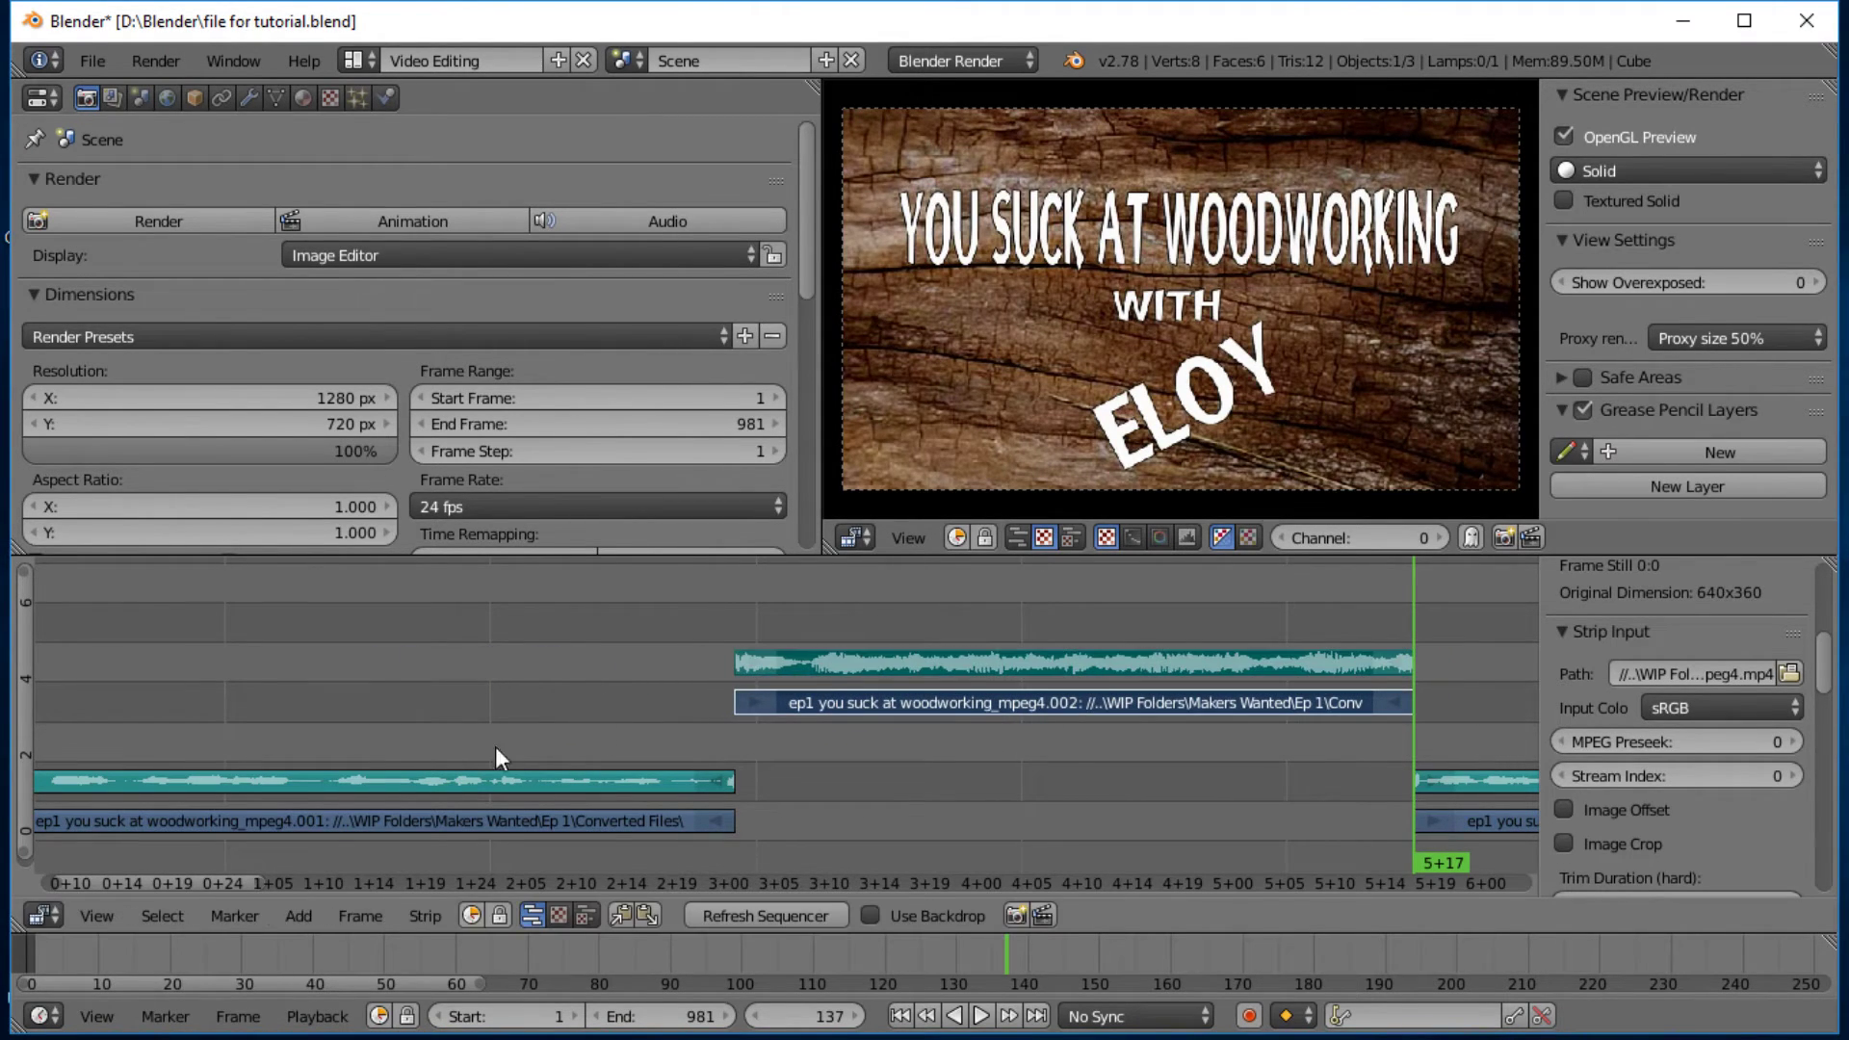
# Step: Erase the .001 footage strip and its audio before the intro
pyautogui.rightClick(591, 781)
pyautogui.rightClick(594, 822)
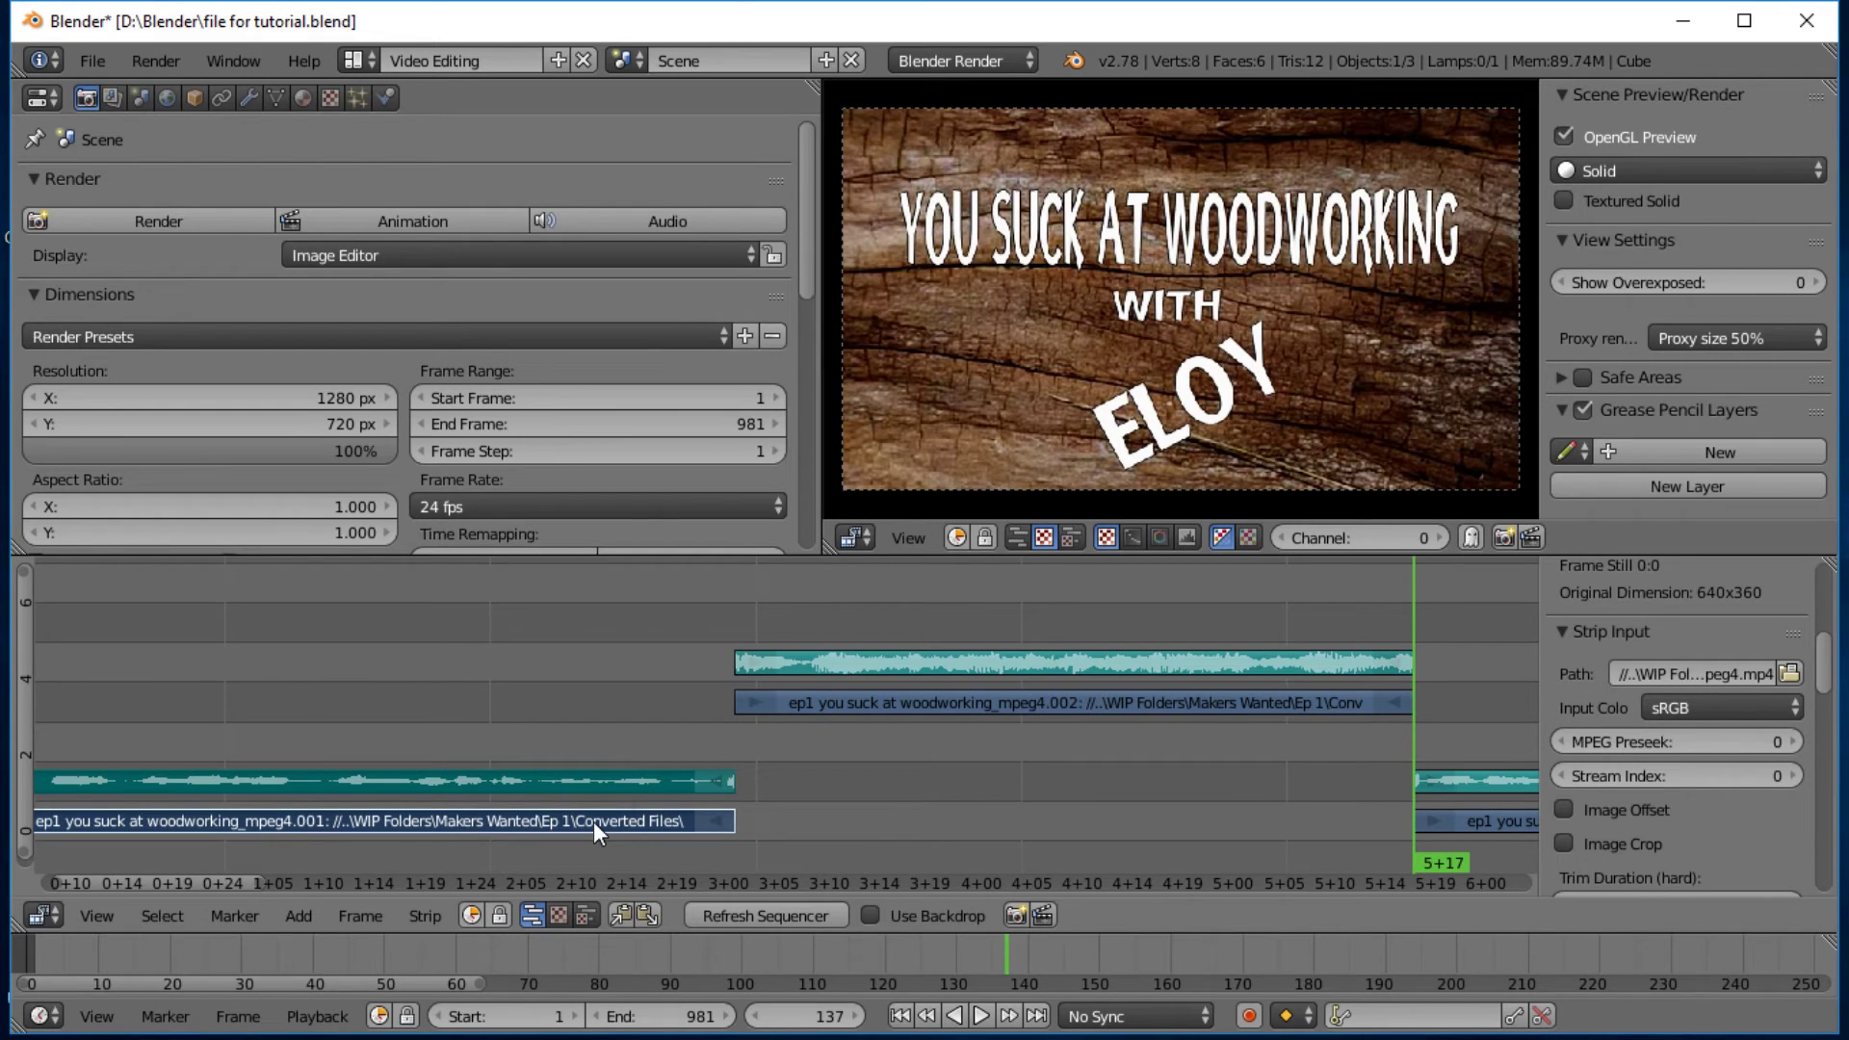
pyautogui.press('x')
pyautogui.click(593, 825)
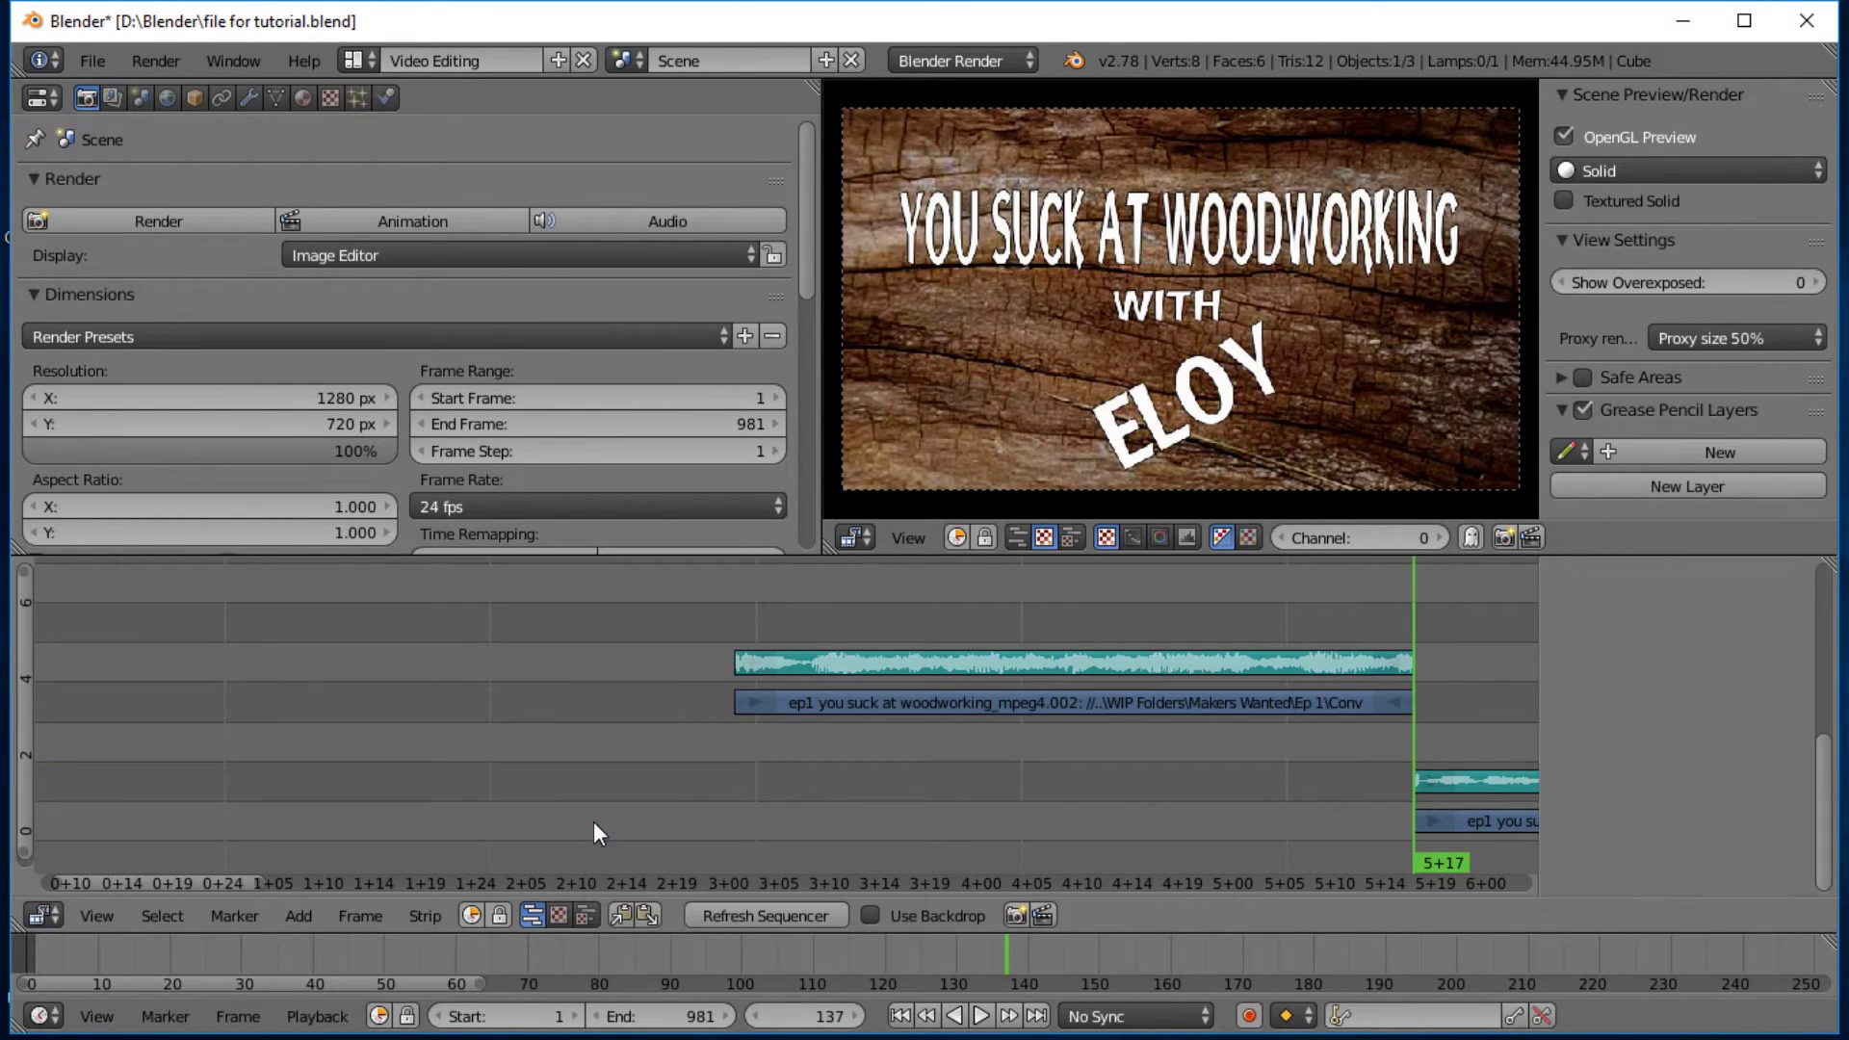
# Step: Erase the lower footage and audio strips after the playhead
pyautogui.rightClick(1488, 785)
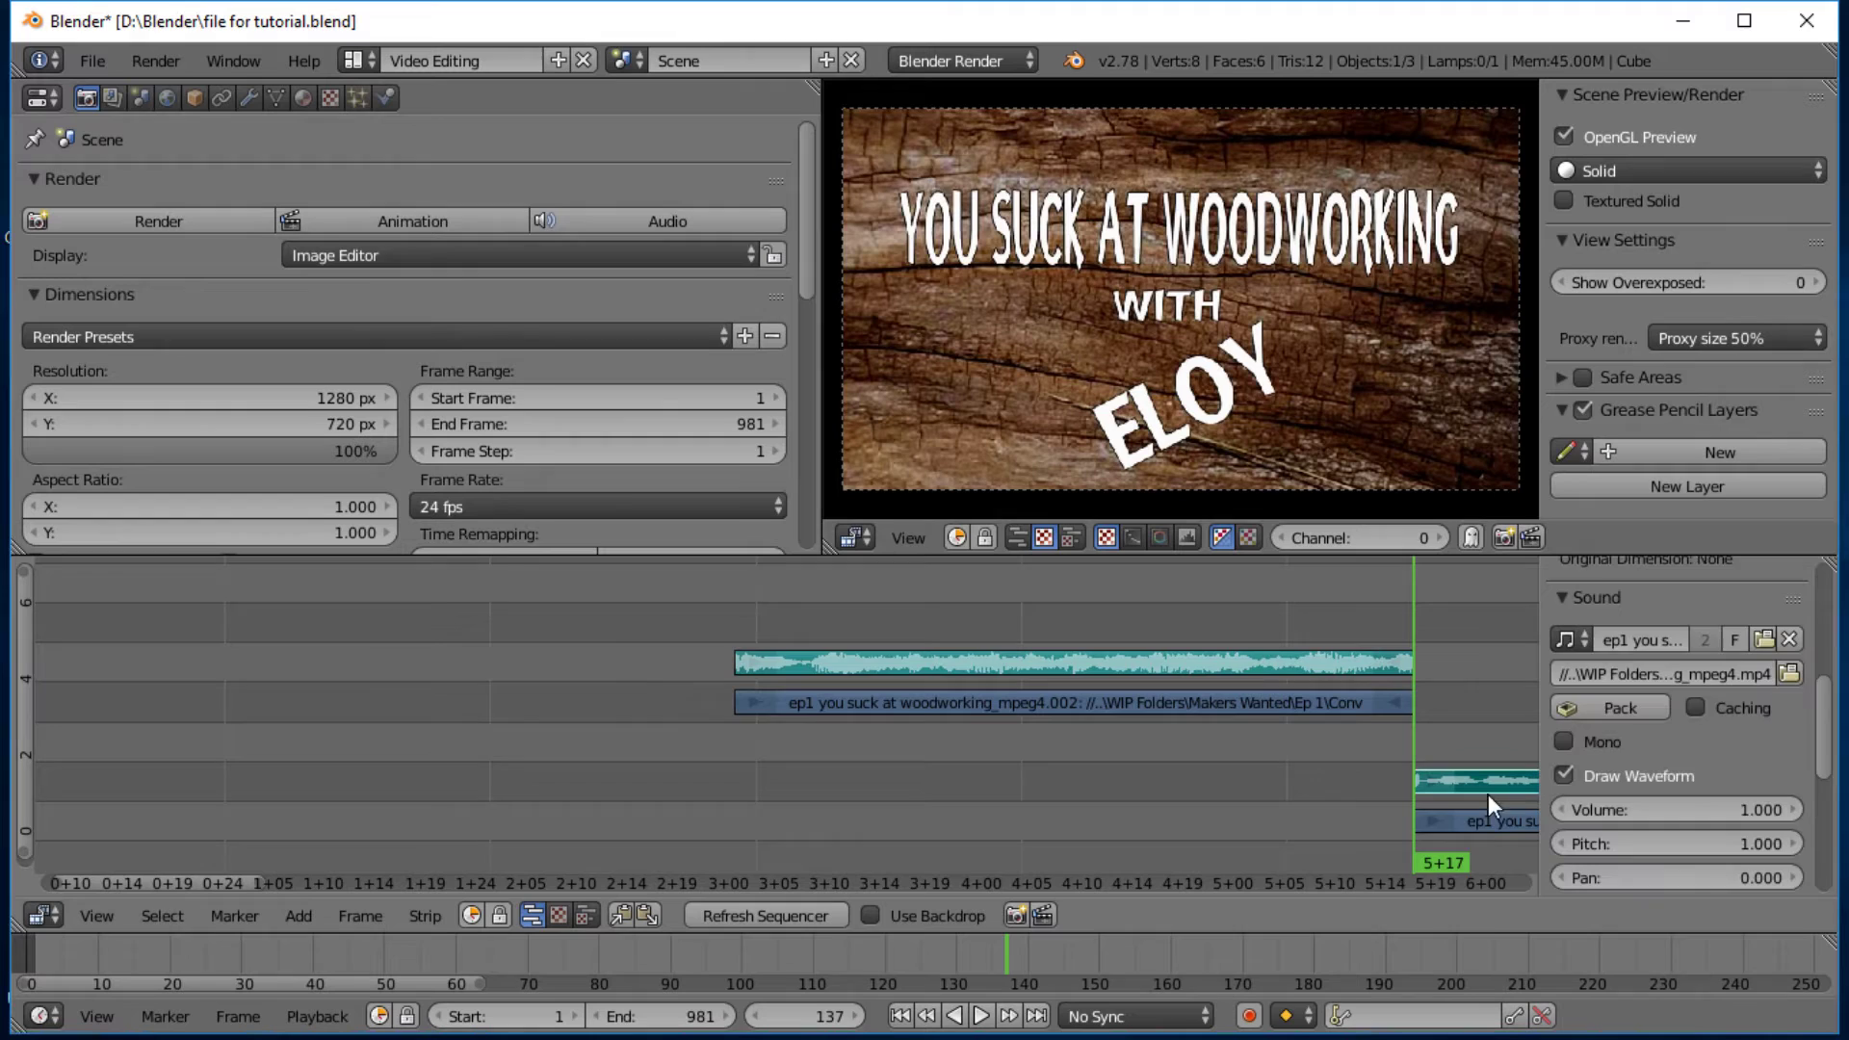
pyautogui.rightClick(1486, 823)
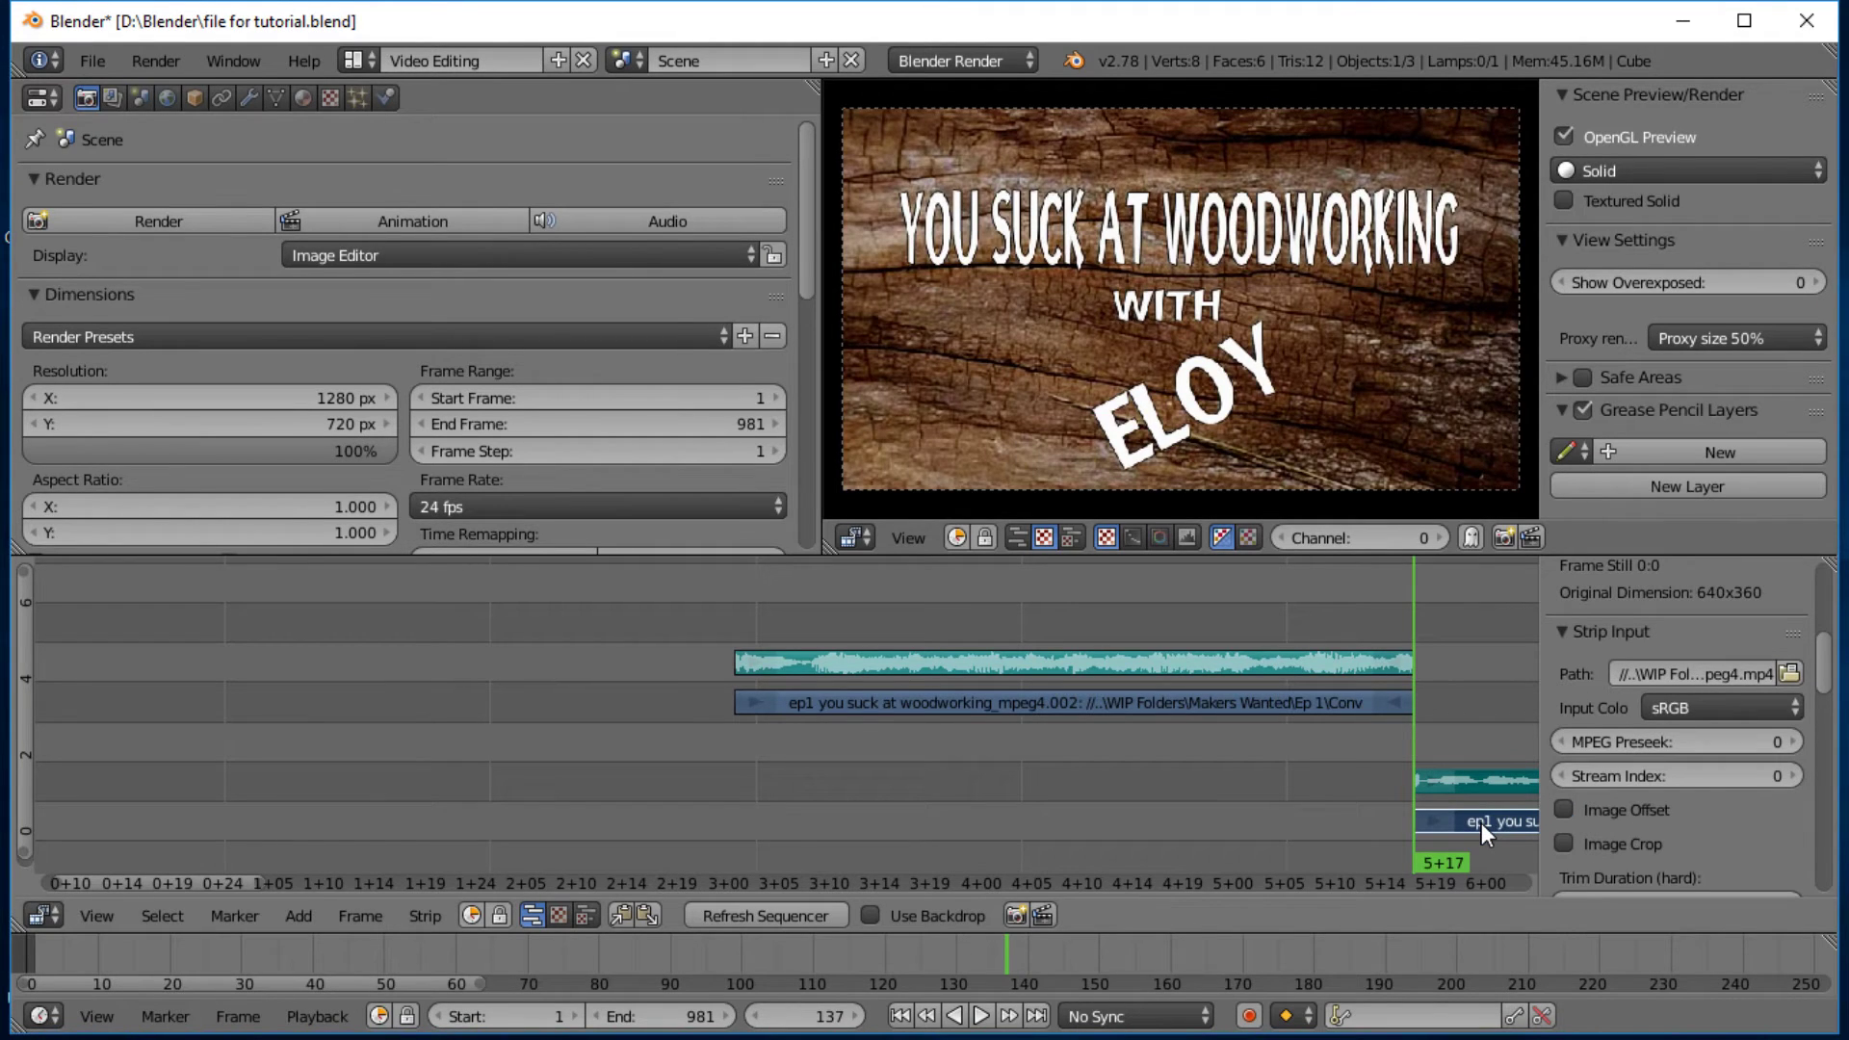
pyautogui.press('x')
pyautogui.click(1481, 822)
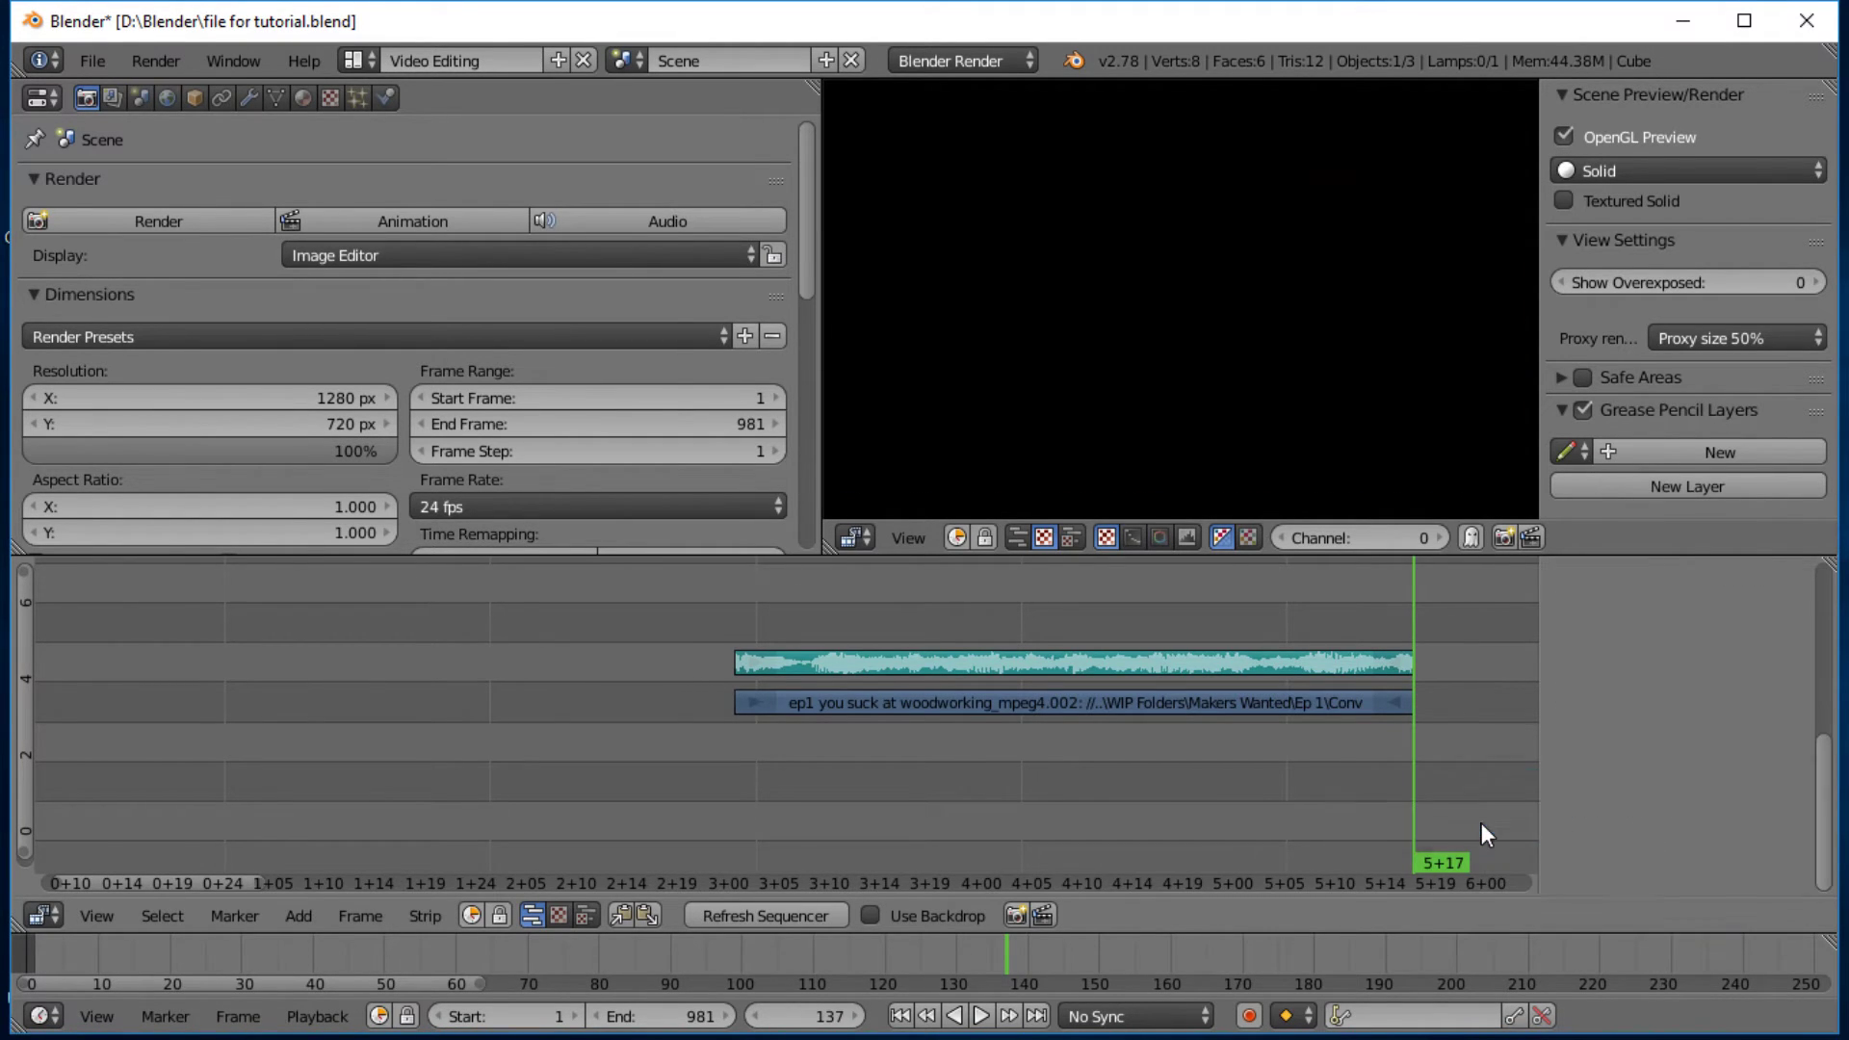
pyautogui.scroll(-4, 1161, 781)
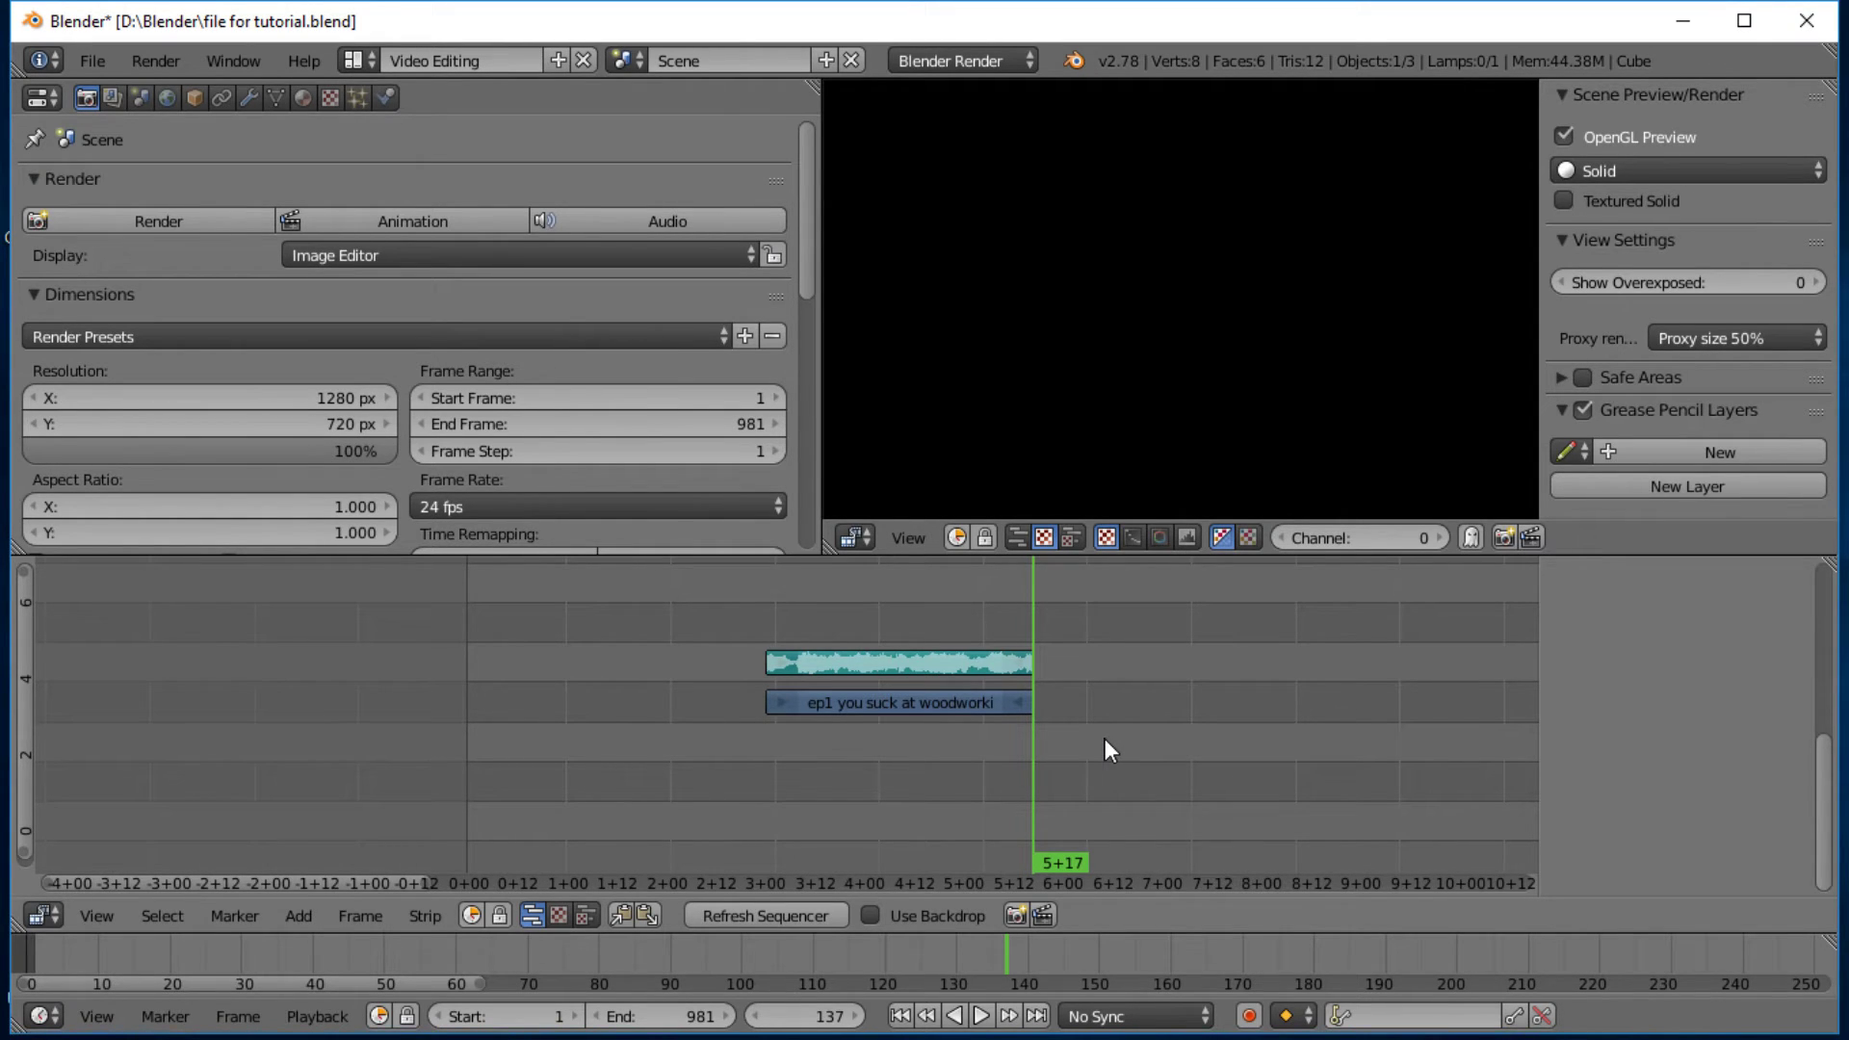
# Step: Undo the strip deletions to restore the erased footage
pyautogui.hotkey('ctrl', 'z')
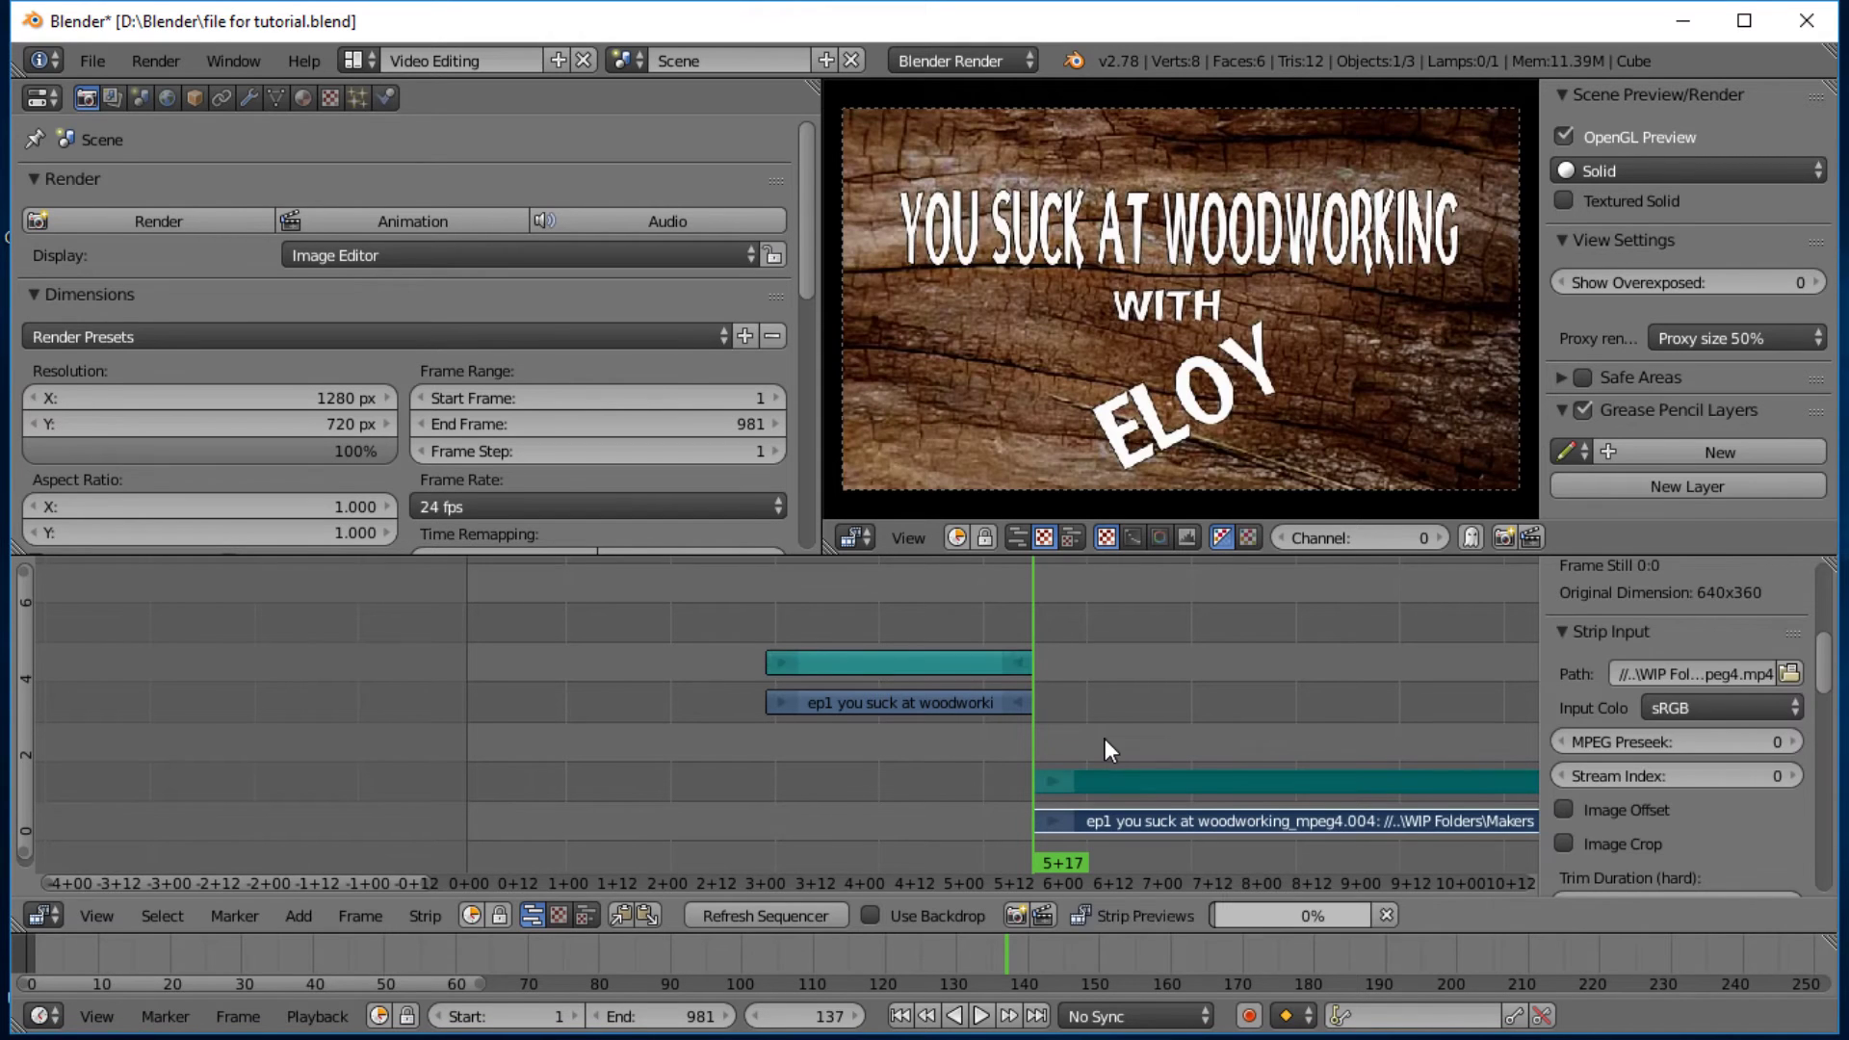
pyautogui.hotkey('ctrl', 'z')
pyautogui.hotkey('ctrl', 'z')
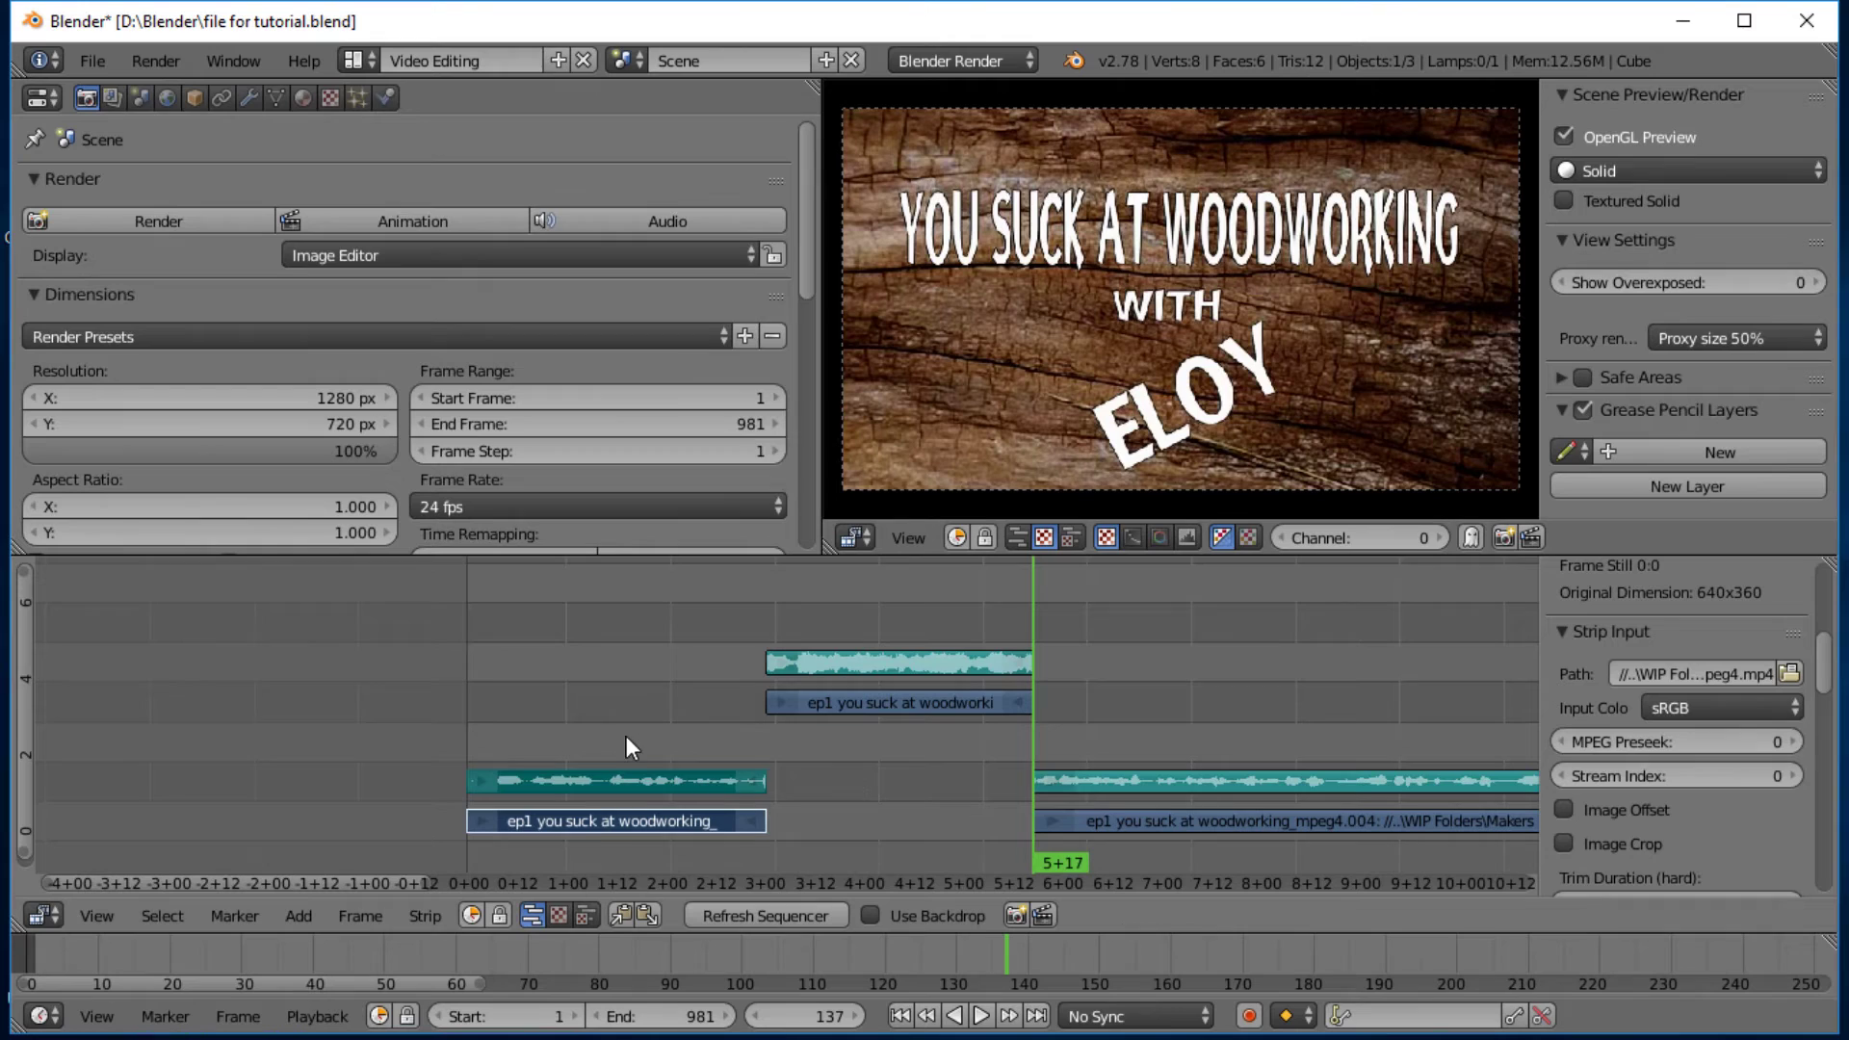
pyautogui.hotkey('ctrl', 'z')
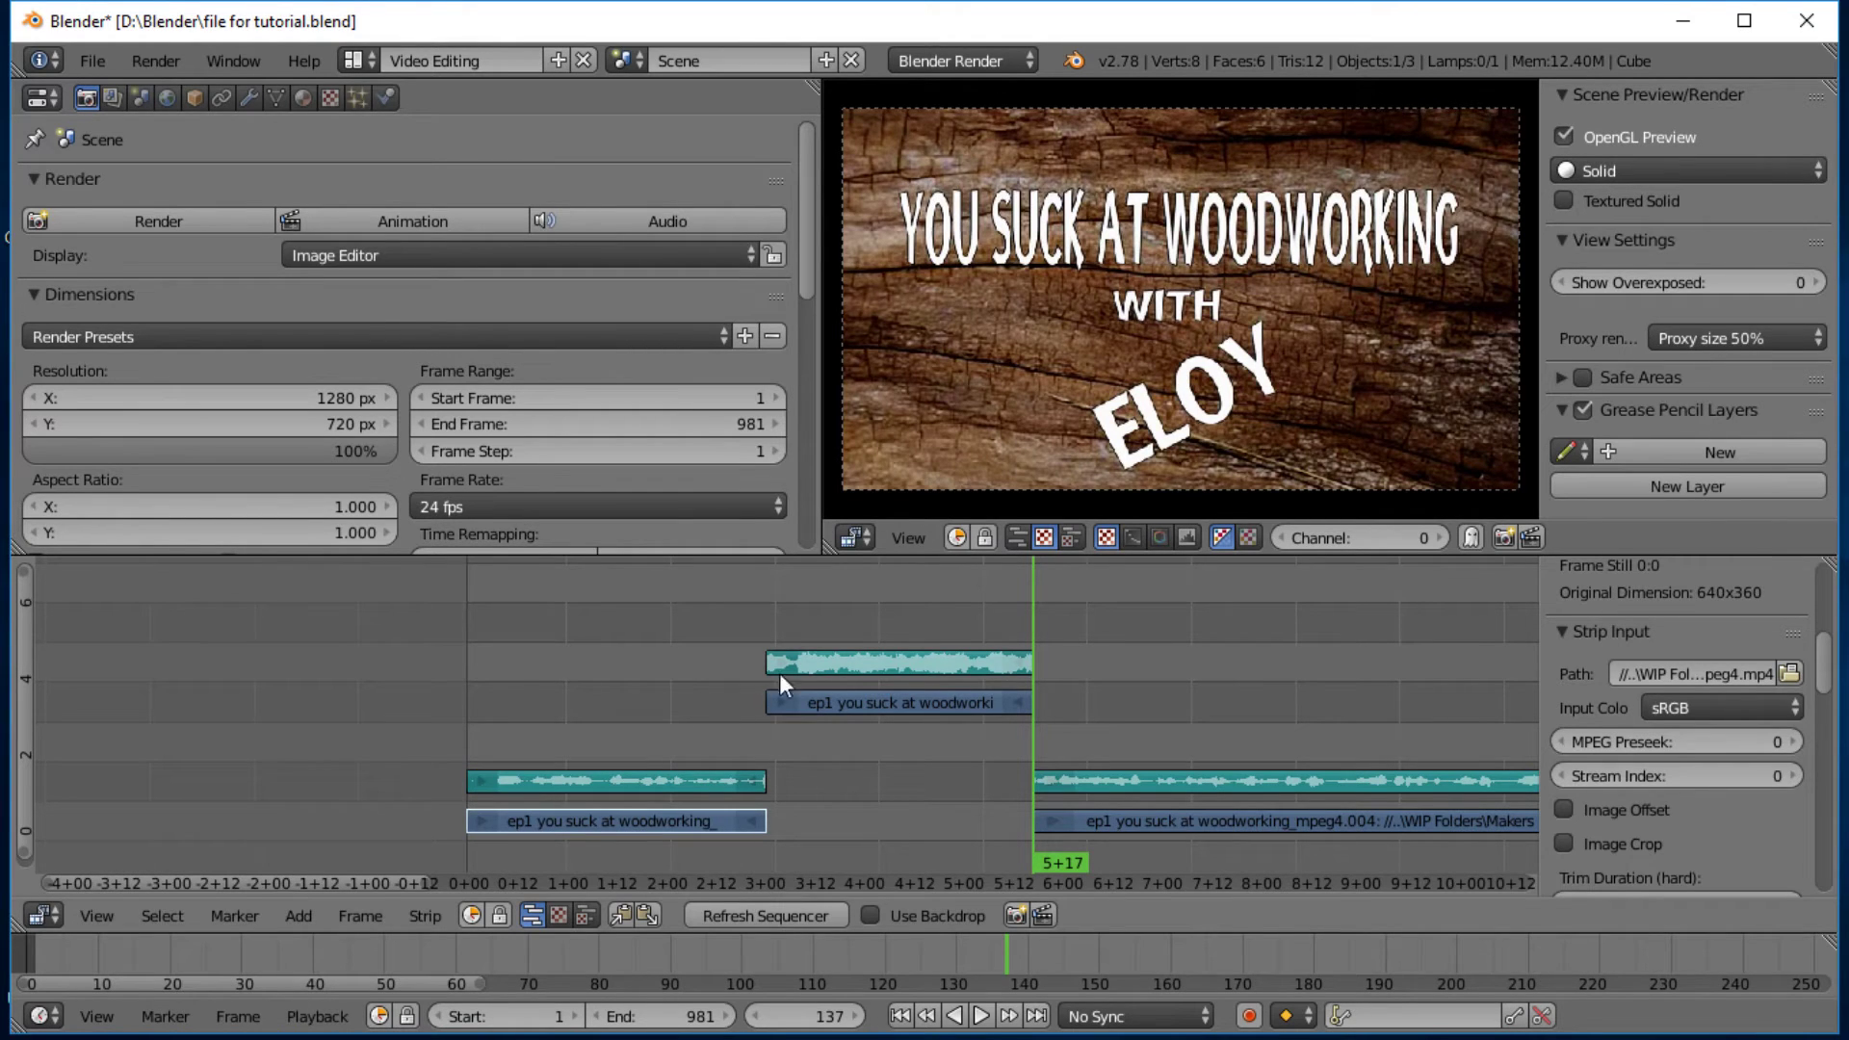
# Step: Slide the upper intro sound and movie strips to start at frame 1
pyautogui.click(812, 667)
pyautogui.click(853, 702)
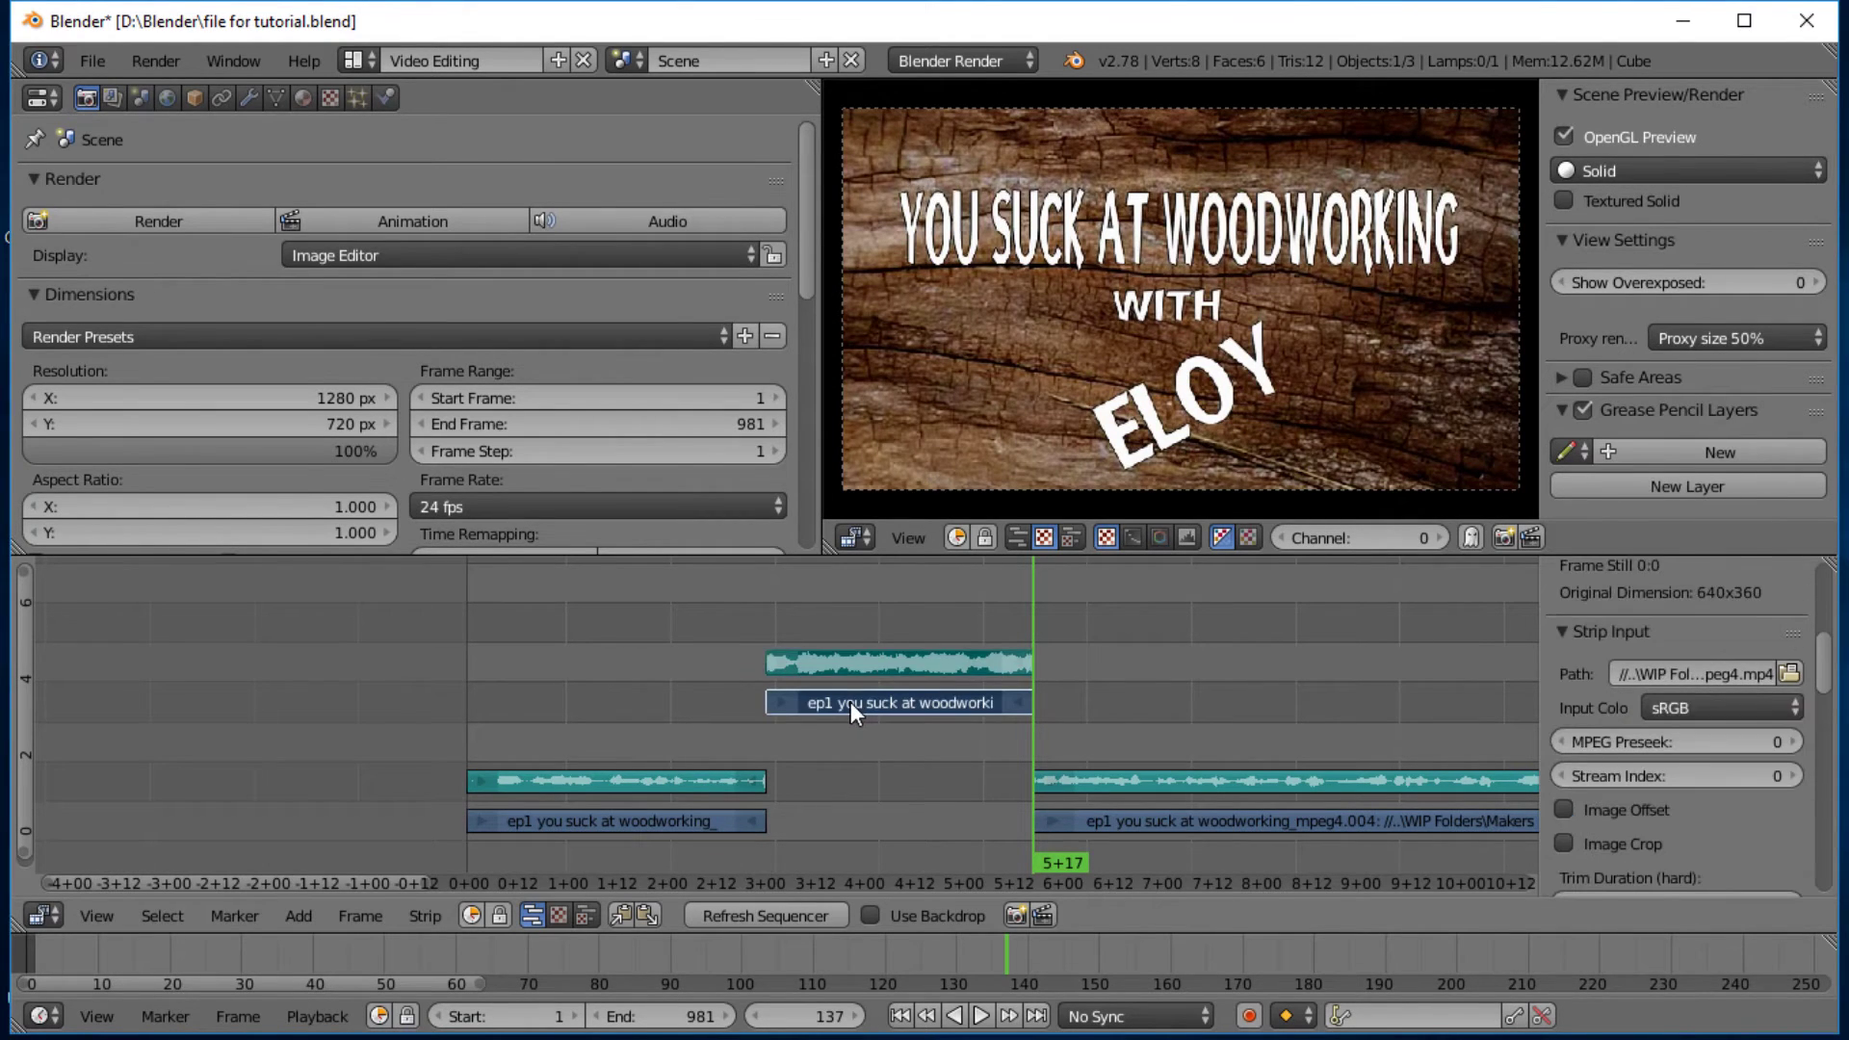
pyautogui.press('g')
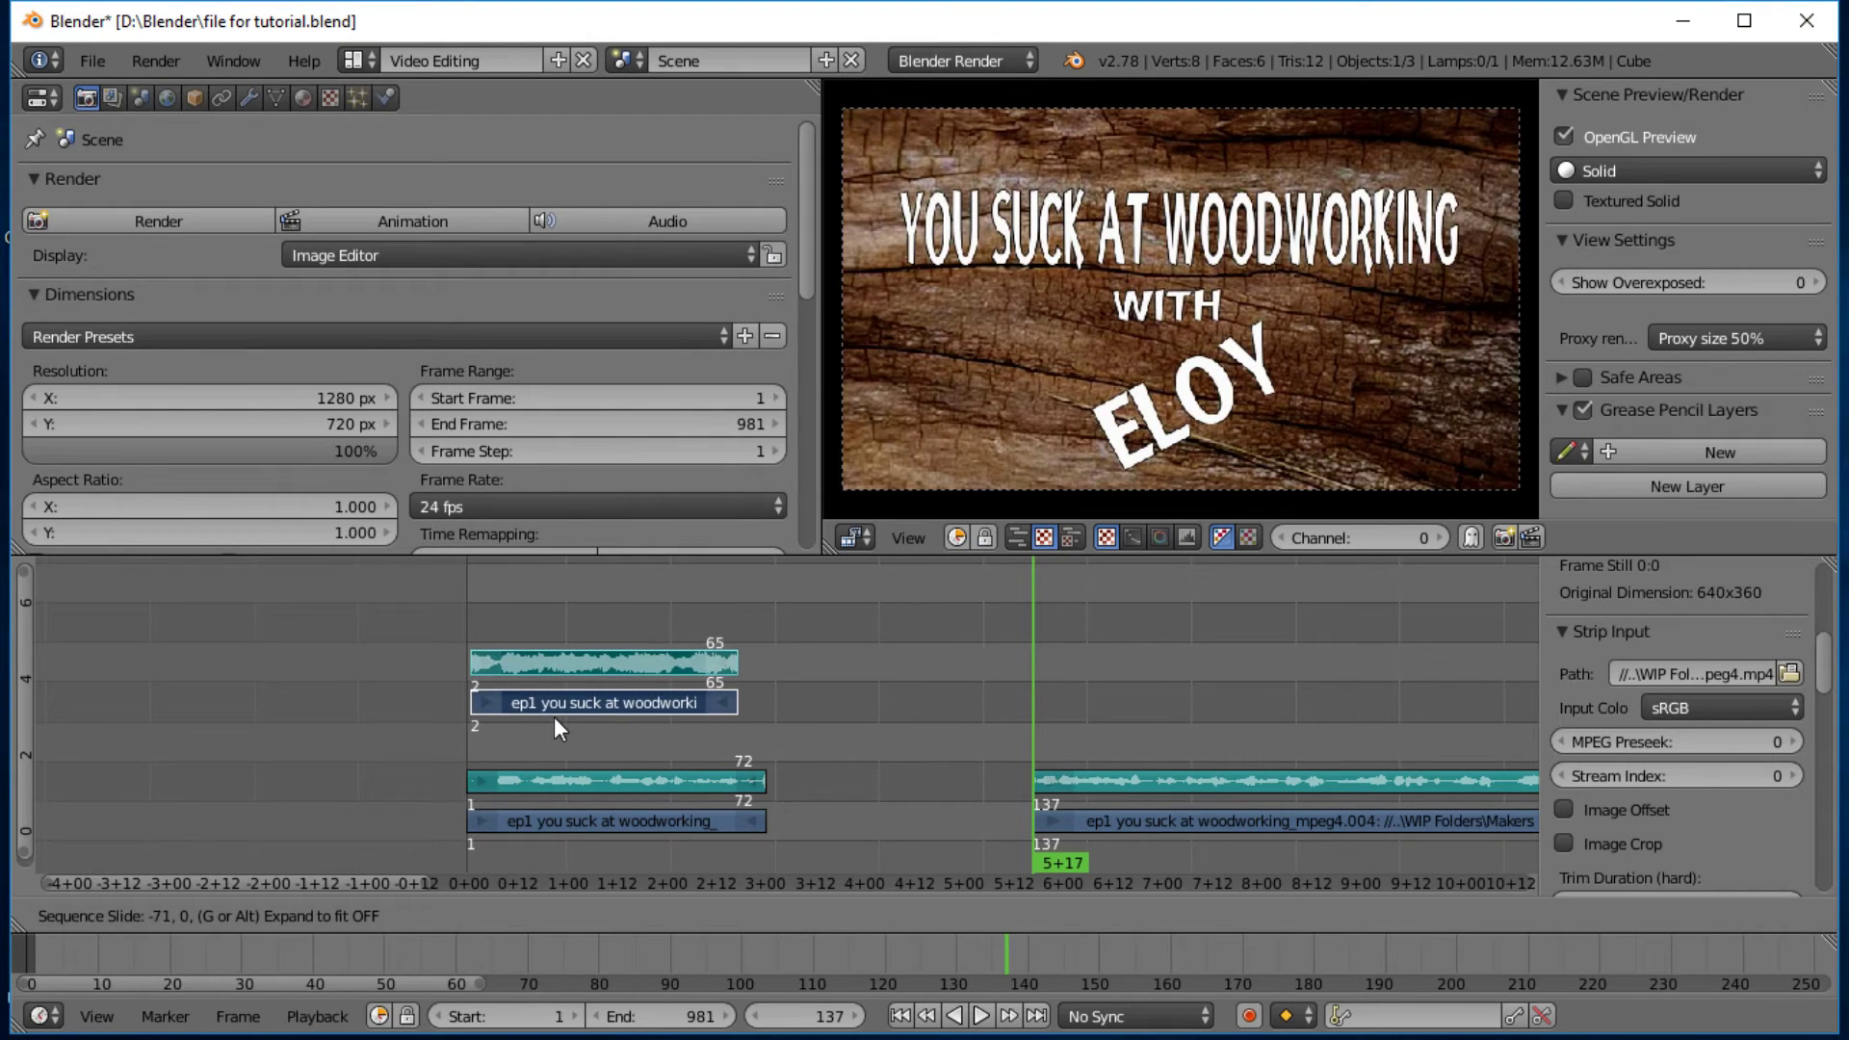
pyautogui.click(552, 713)
# Step: Select the lower intro sound and movie strips and start moving them
pyautogui.click(589, 776)
pyautogui.click(613, 822)
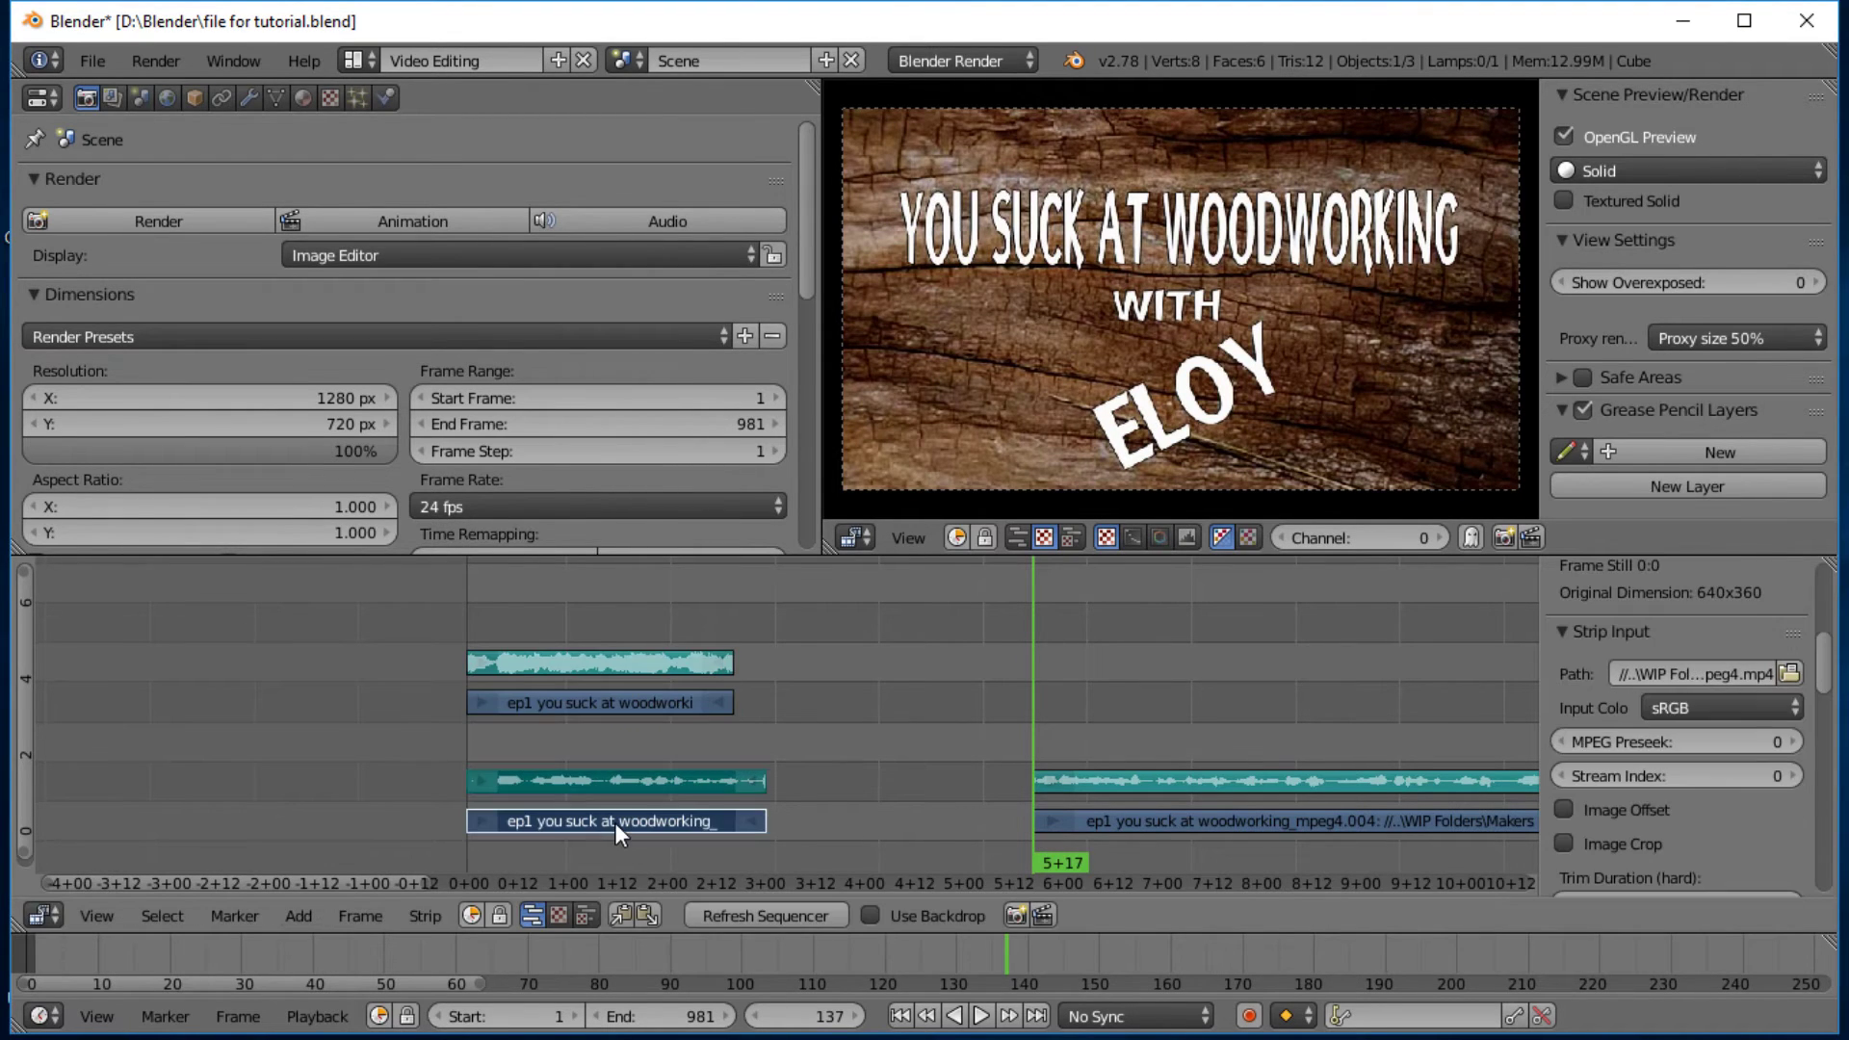
pyautogui.press('g')
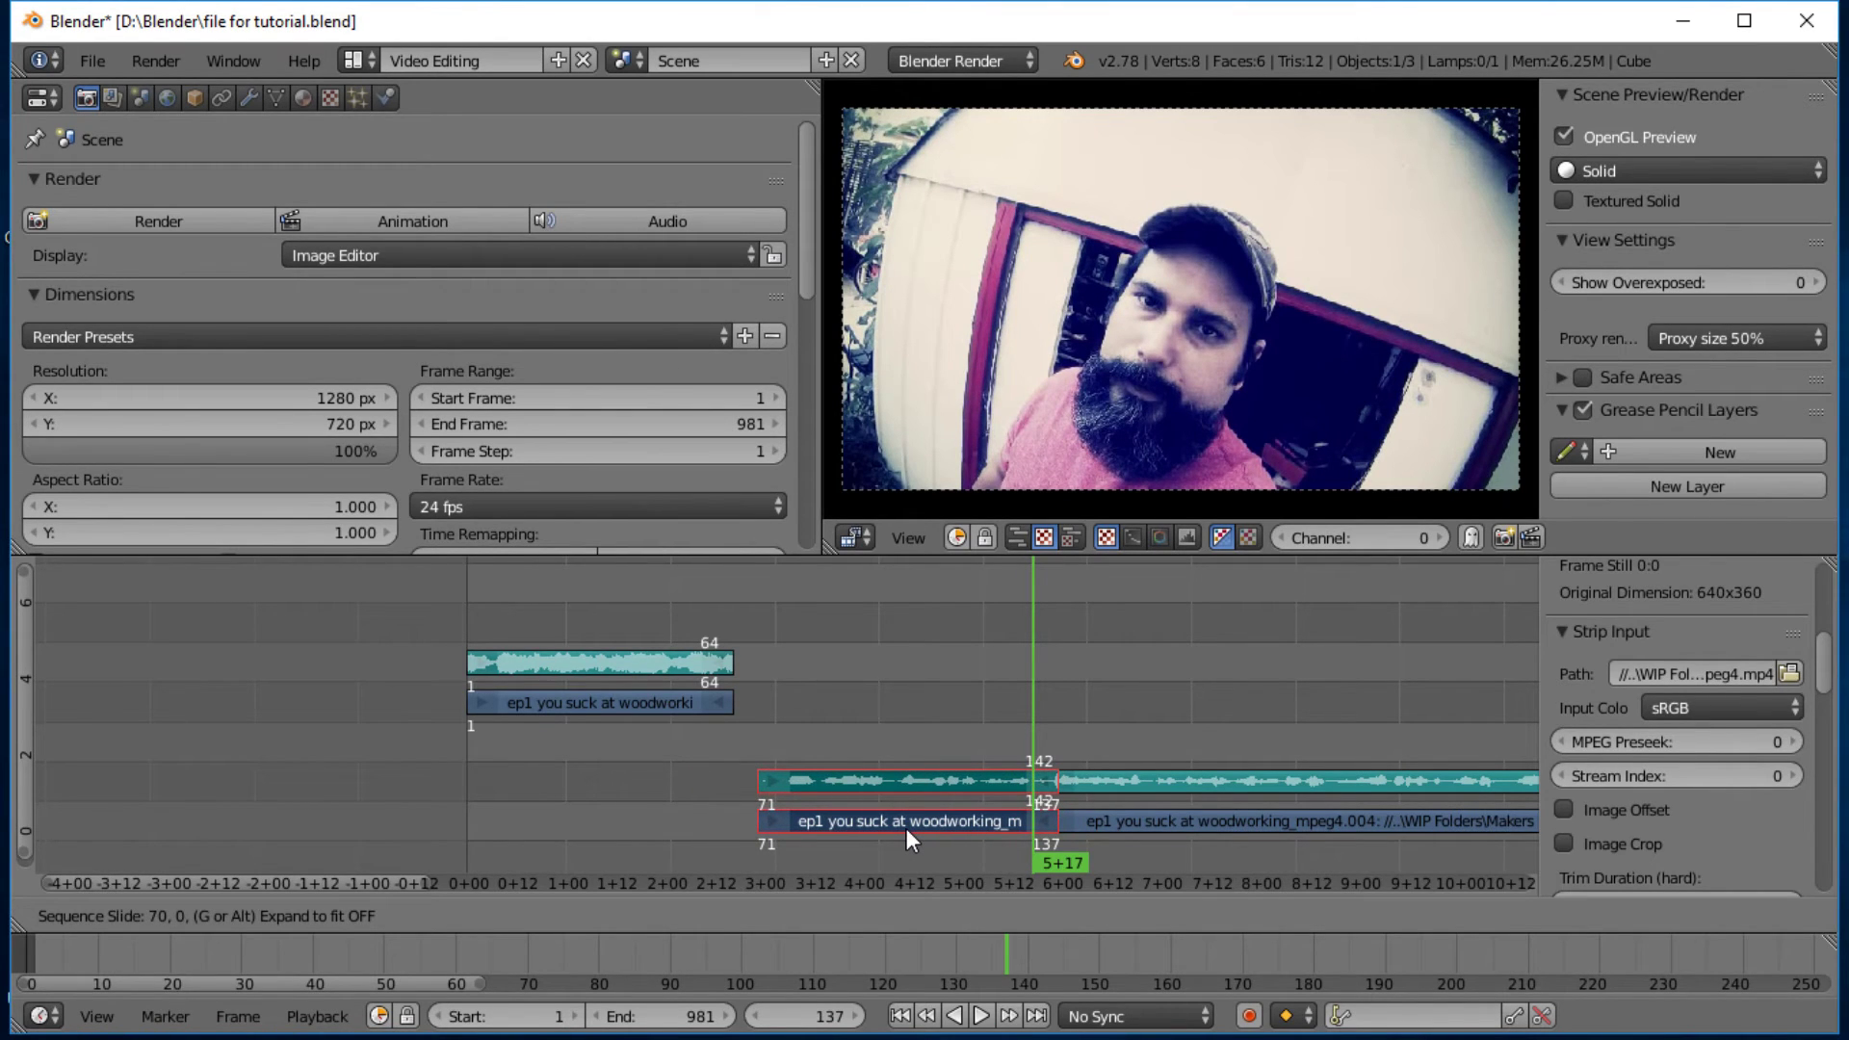
# Step: Drop the lower strips right before the presenter footage at frame 70 and return to frame 1
pyautogui.click(905, 828)
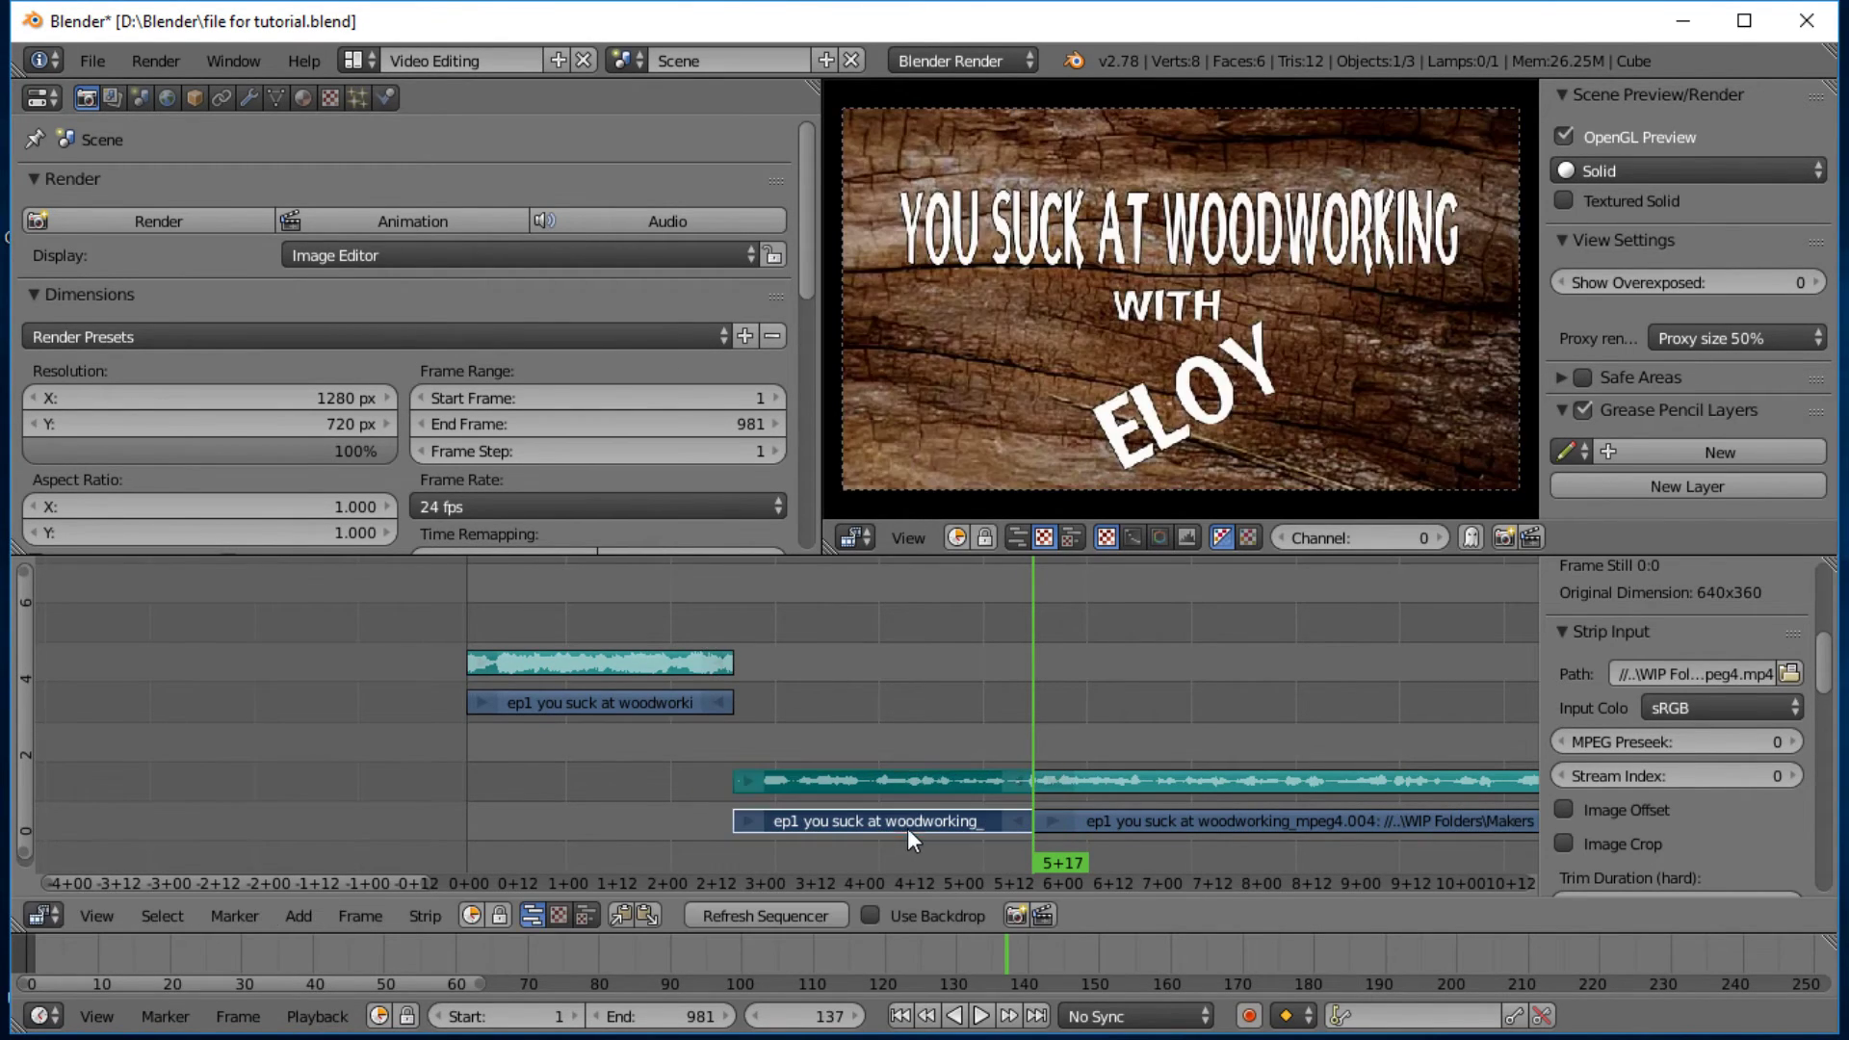
pyautogui.click(902, 698)
pyautogui.click(900, 1016)
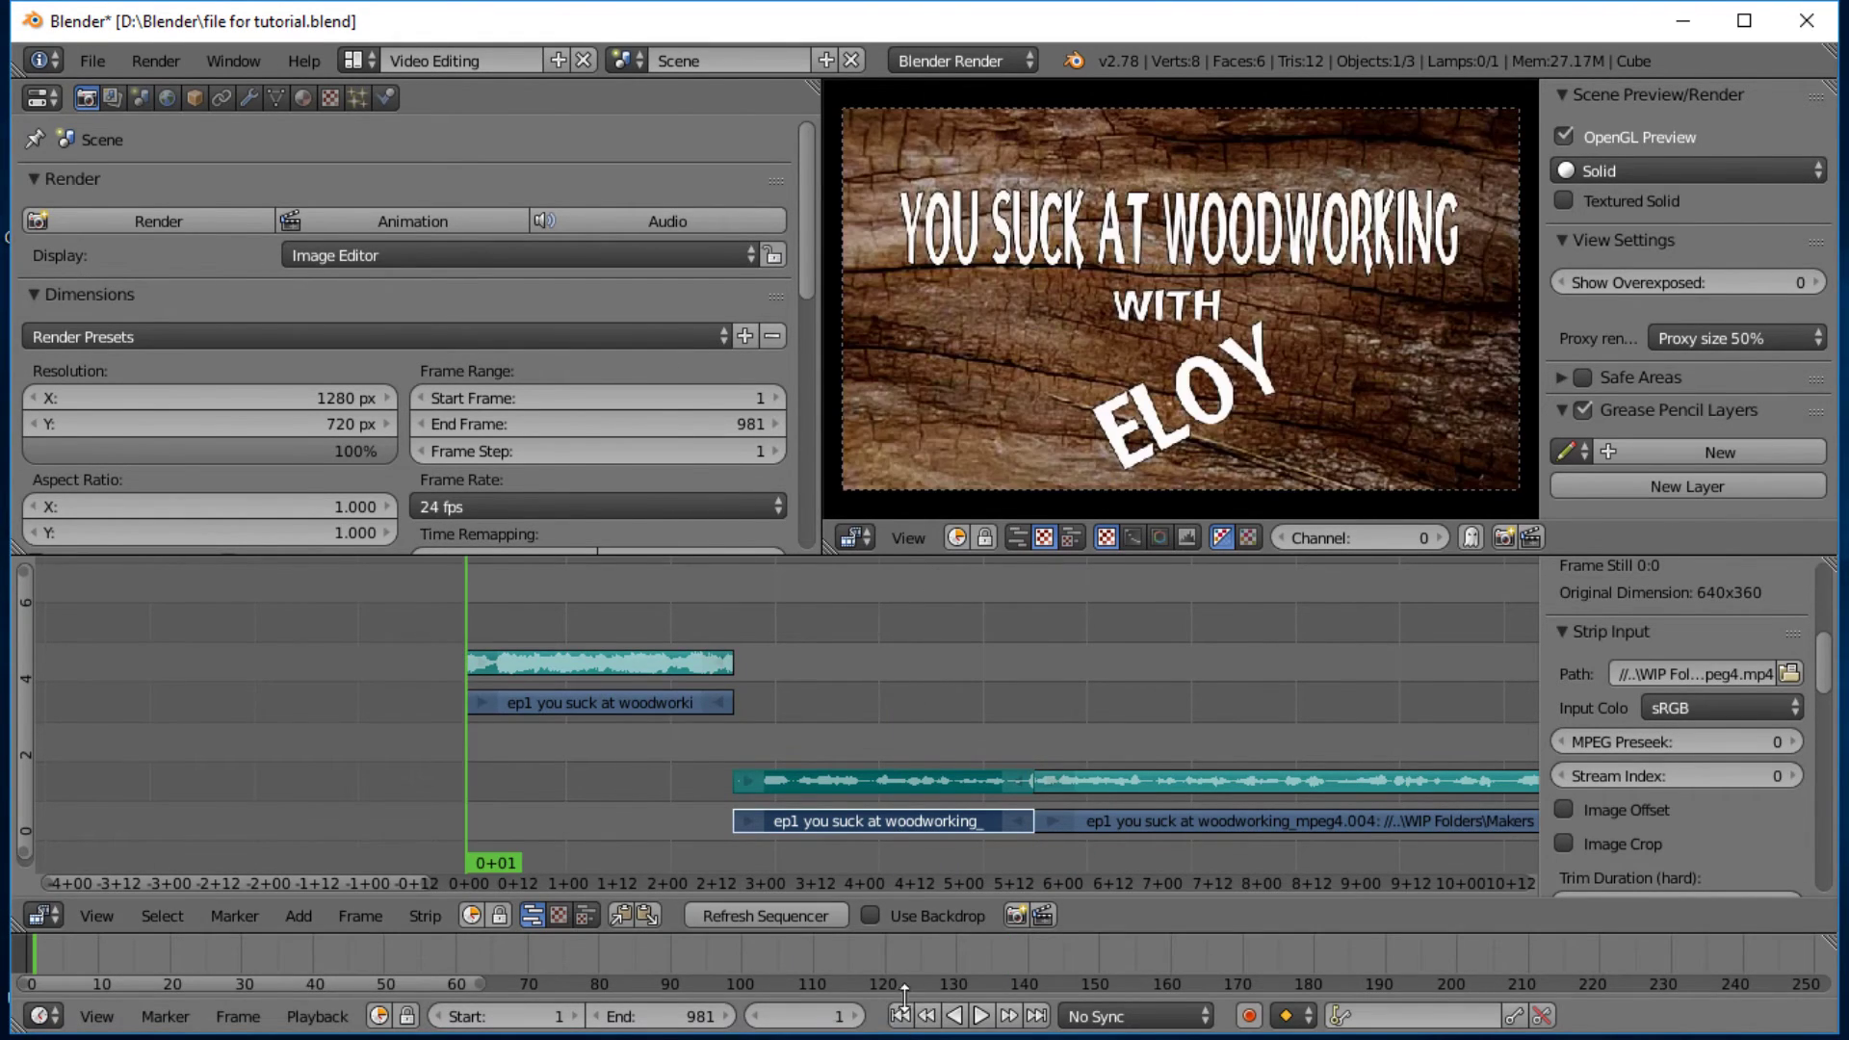
# Step: Play the edit from frame 1, scrub back, and select the channel 4 intro sound strip
pyautogui.hotkey('alt', 'a')
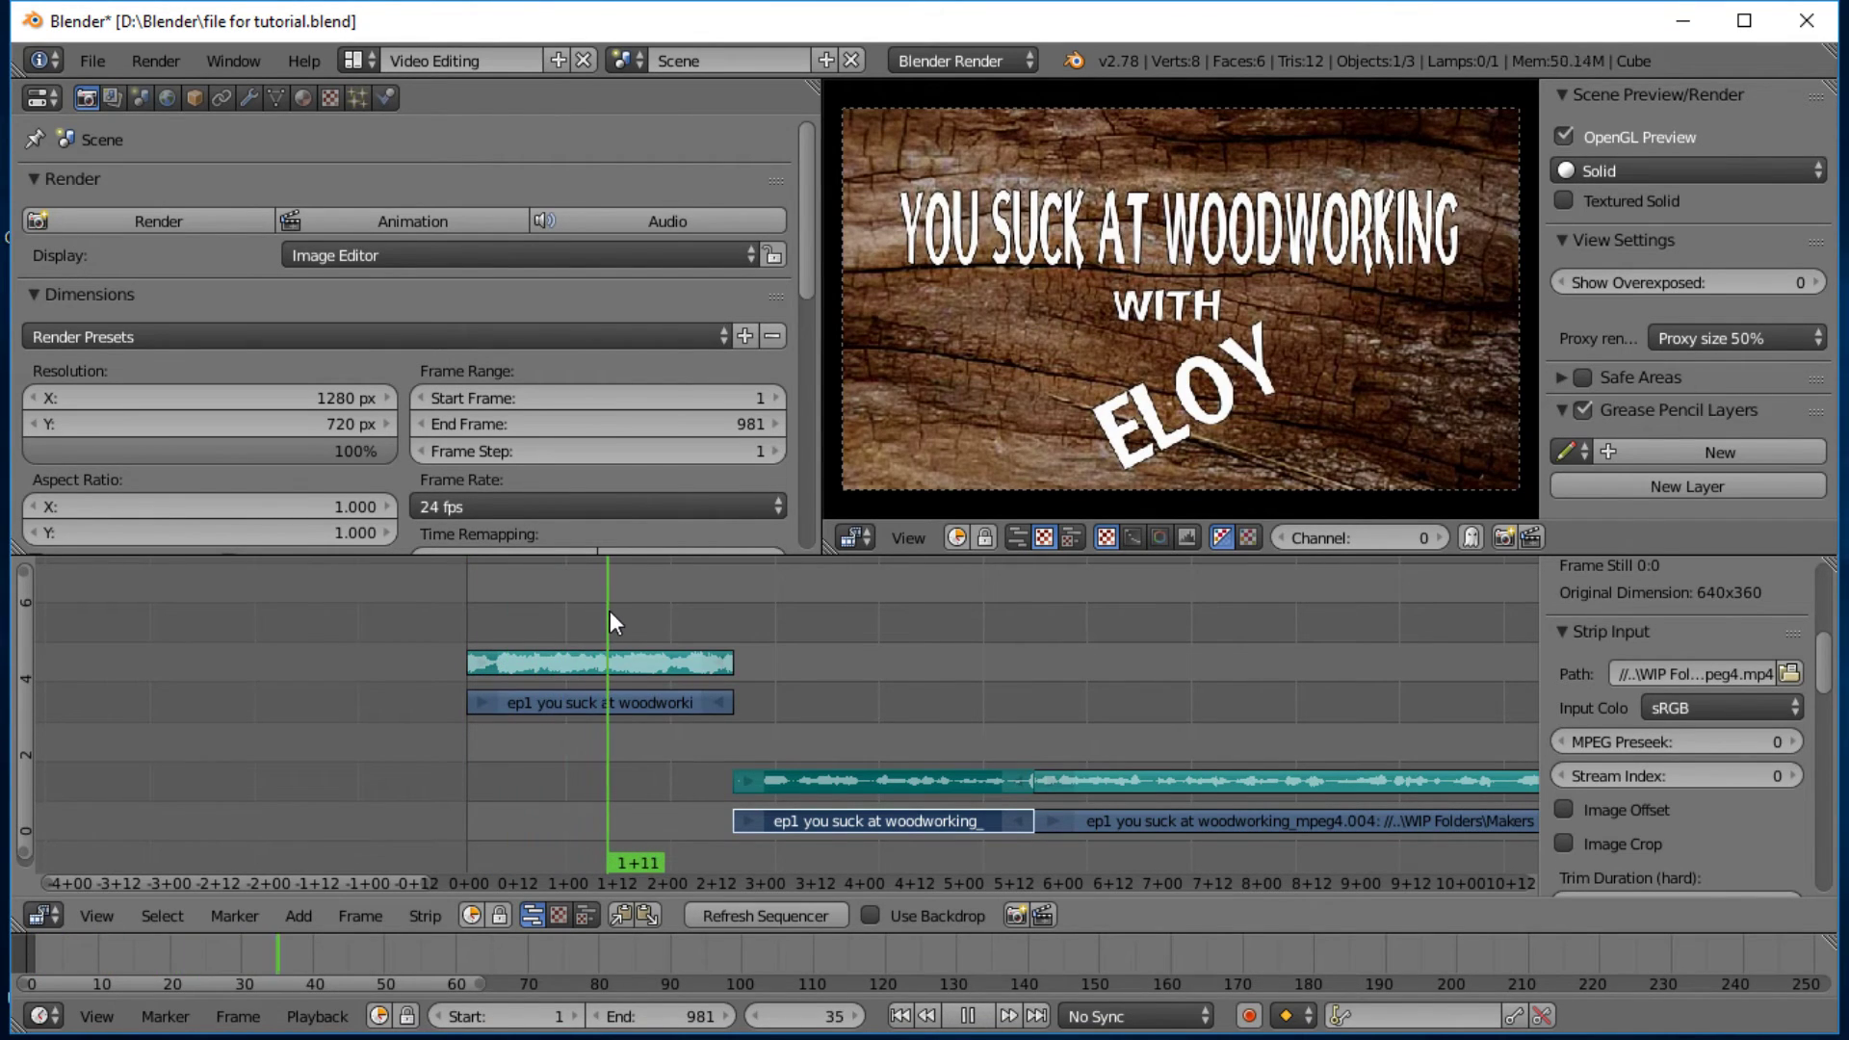
pyautogui.moveTo(704, 630); pyautogui.dragTo(492, 652)
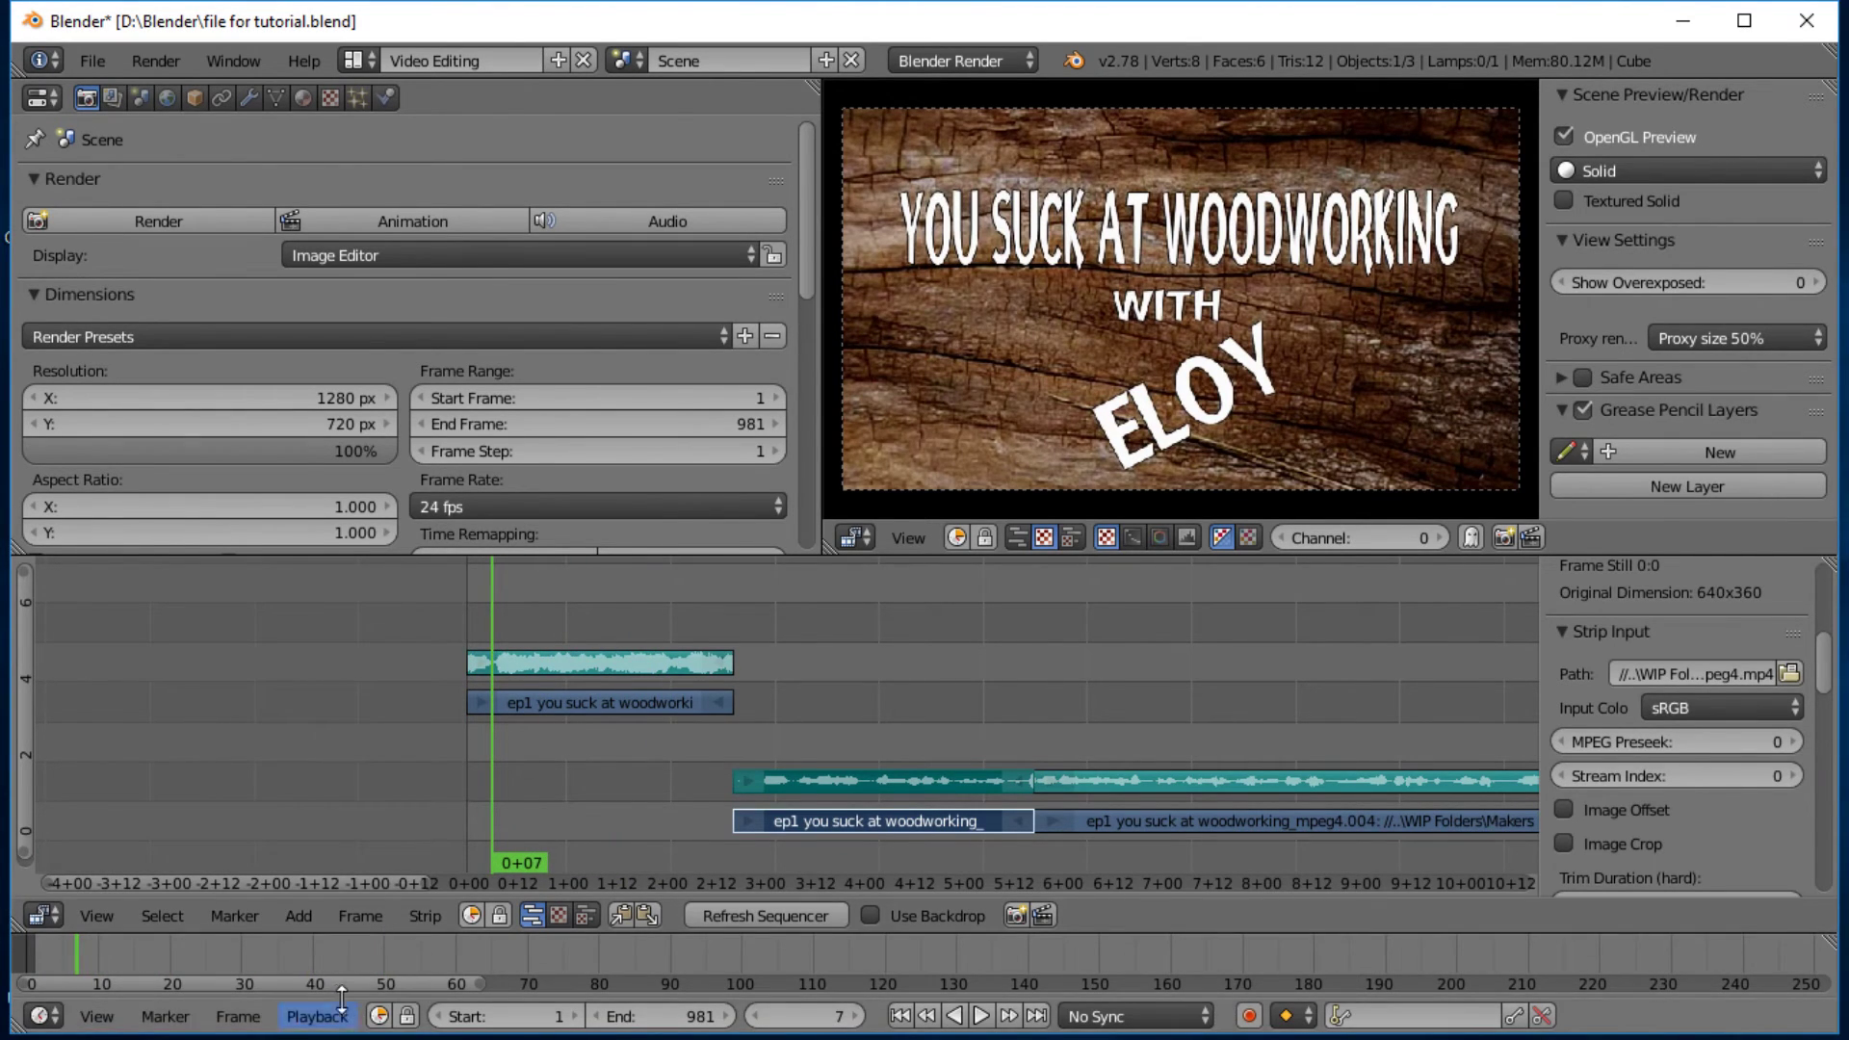
pyautogui.rightClick(554, 664)
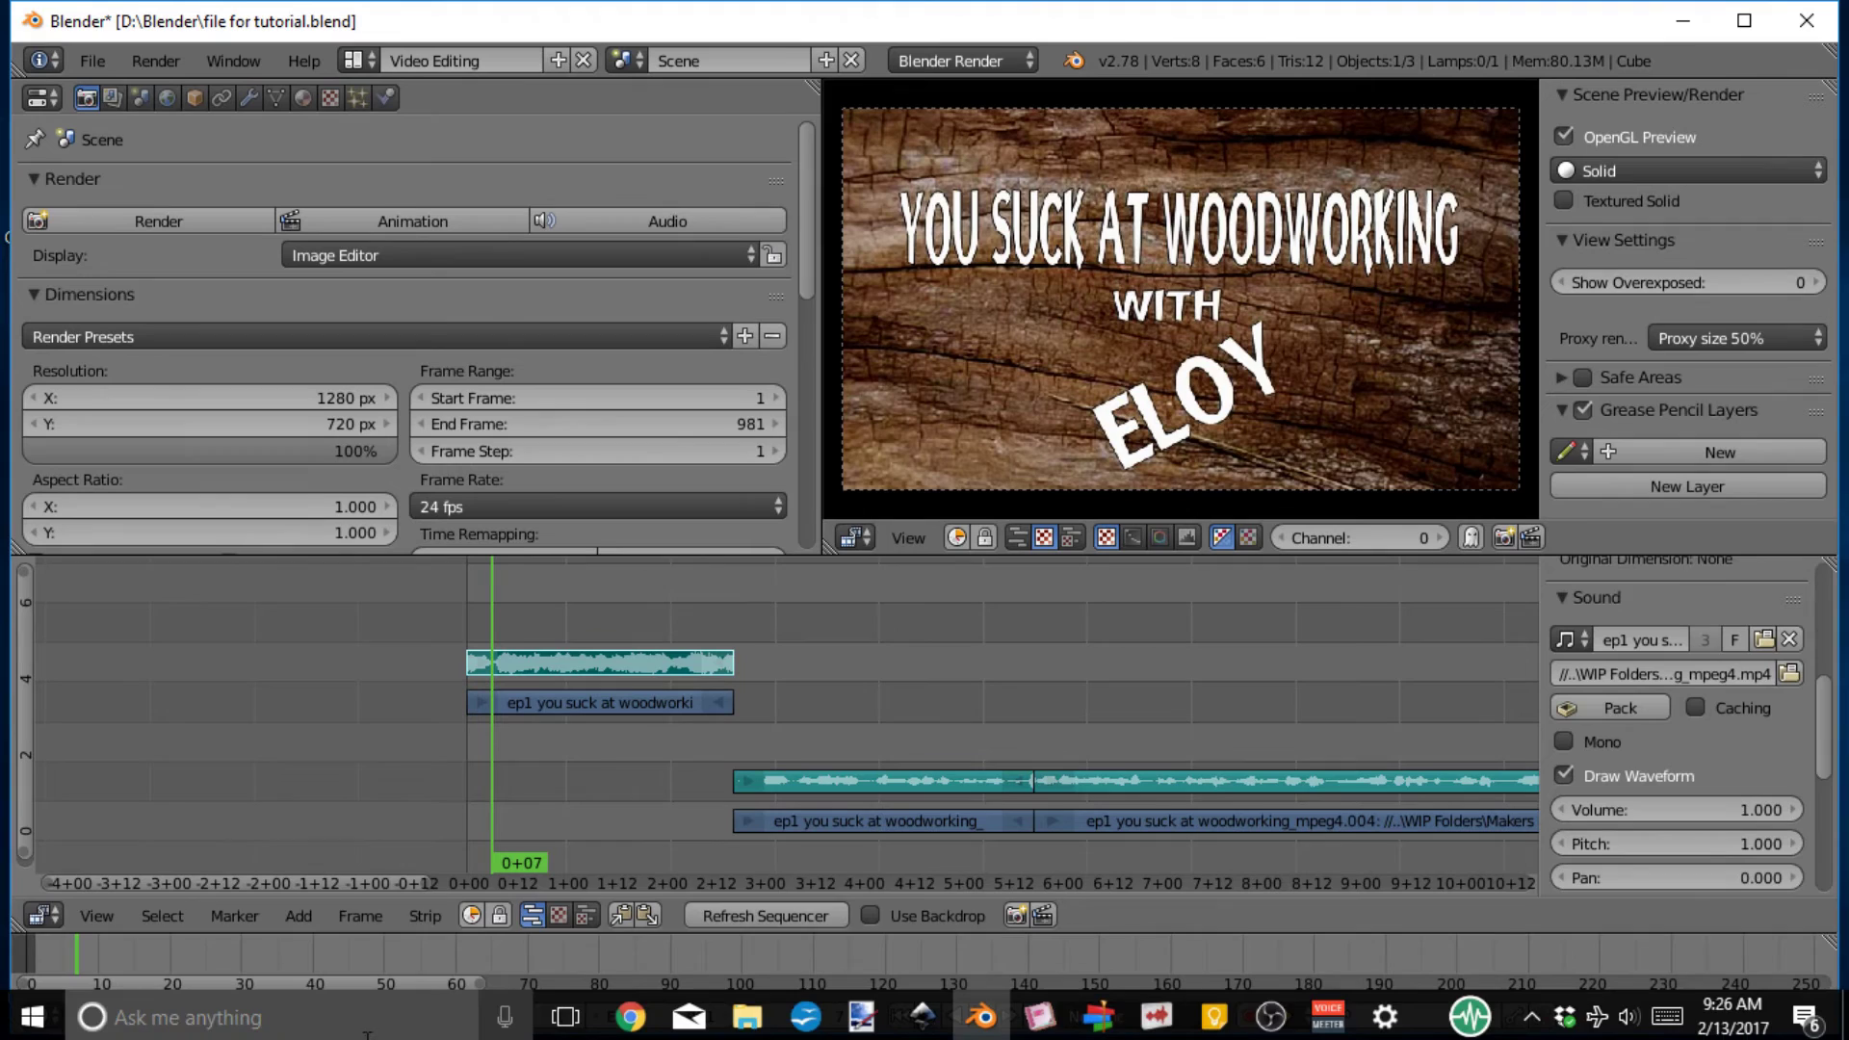
# Step: Enable Audio Scrubbing in the timeline Playback menu, then play and scrub back to test it
pyautogui.click(325, 1015)
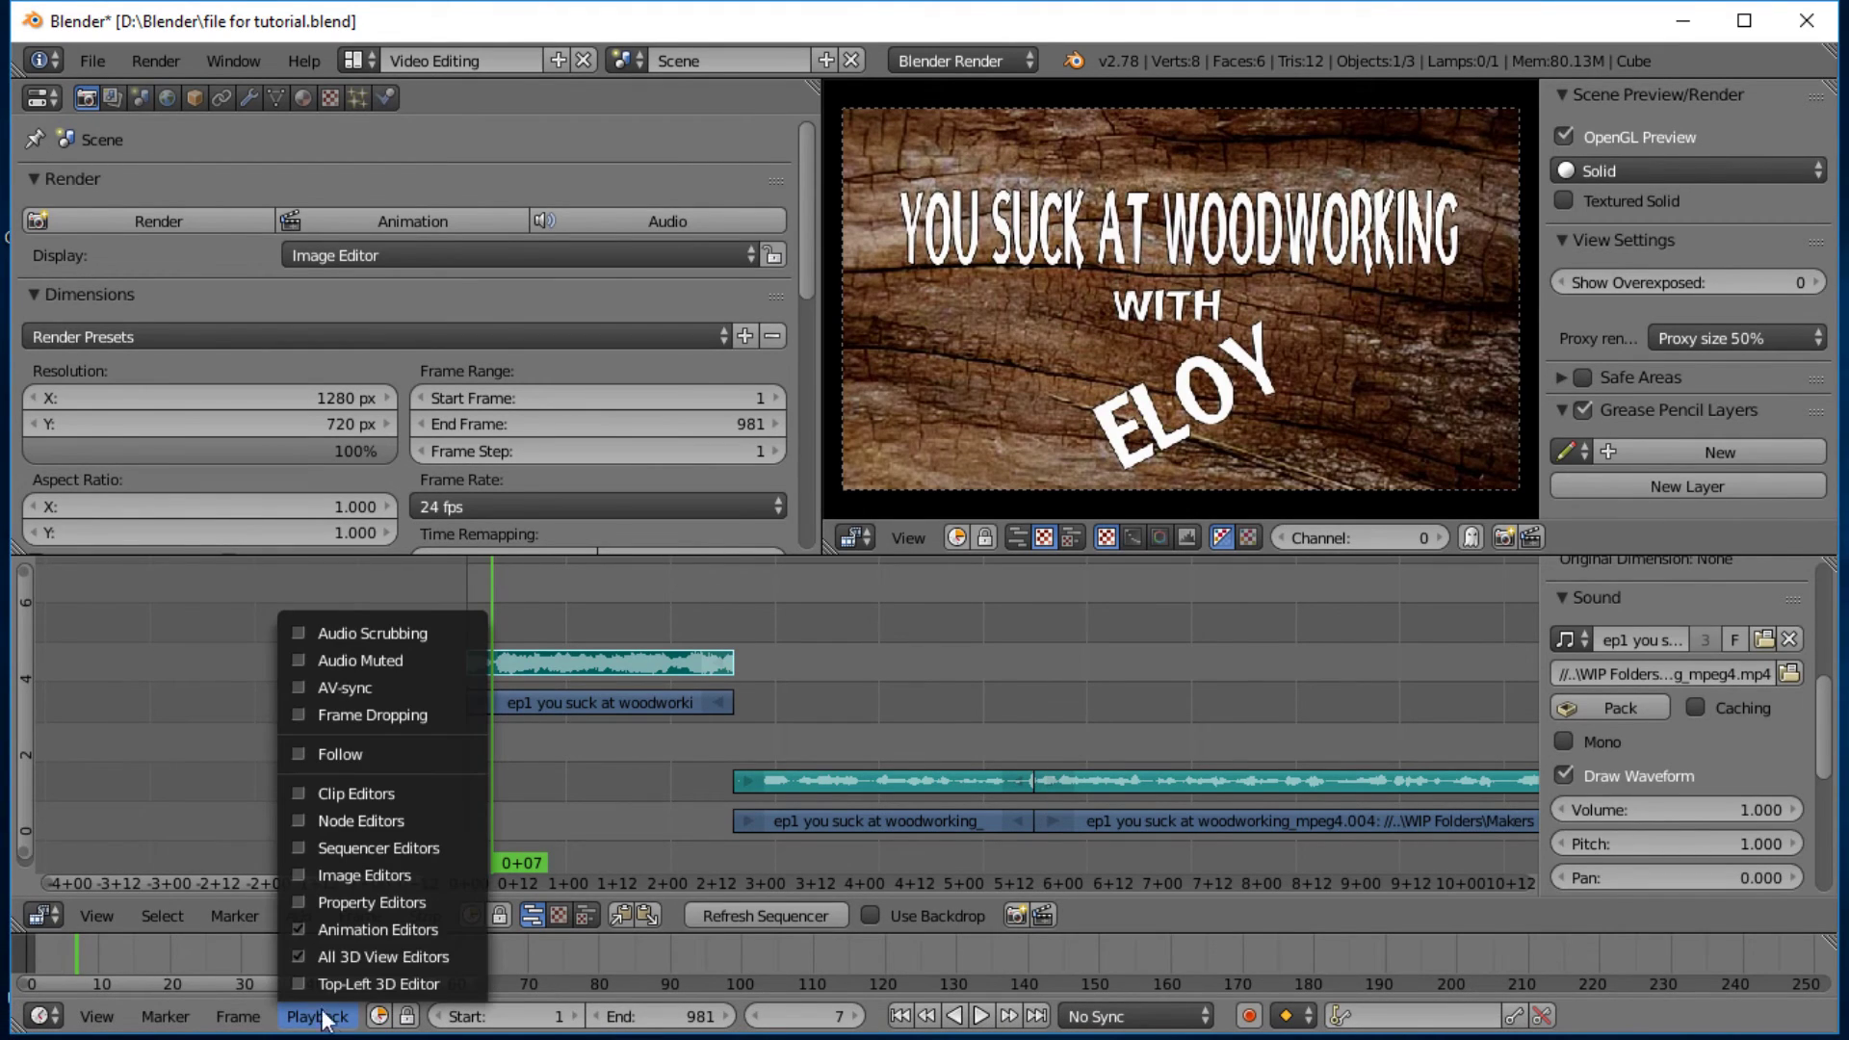
pyautogui.click(346, 628)
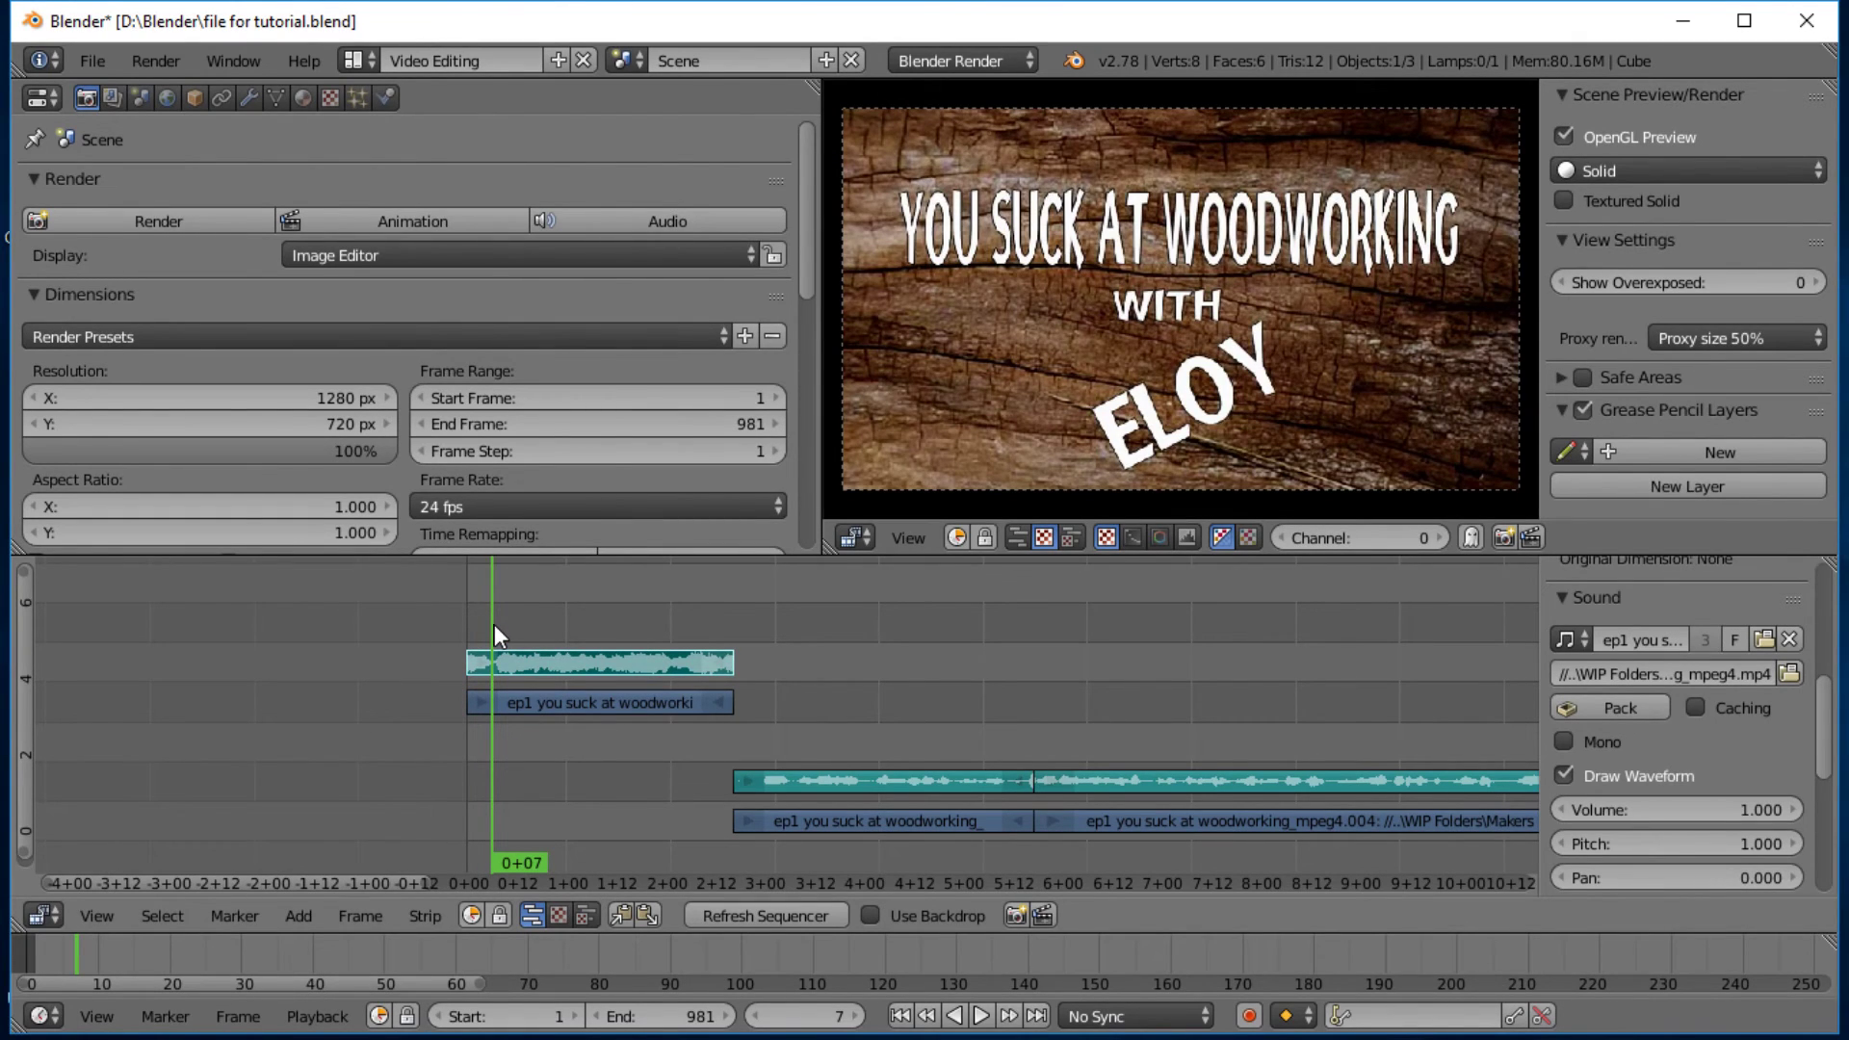
pyautogui.hotkey('alt', 'a')
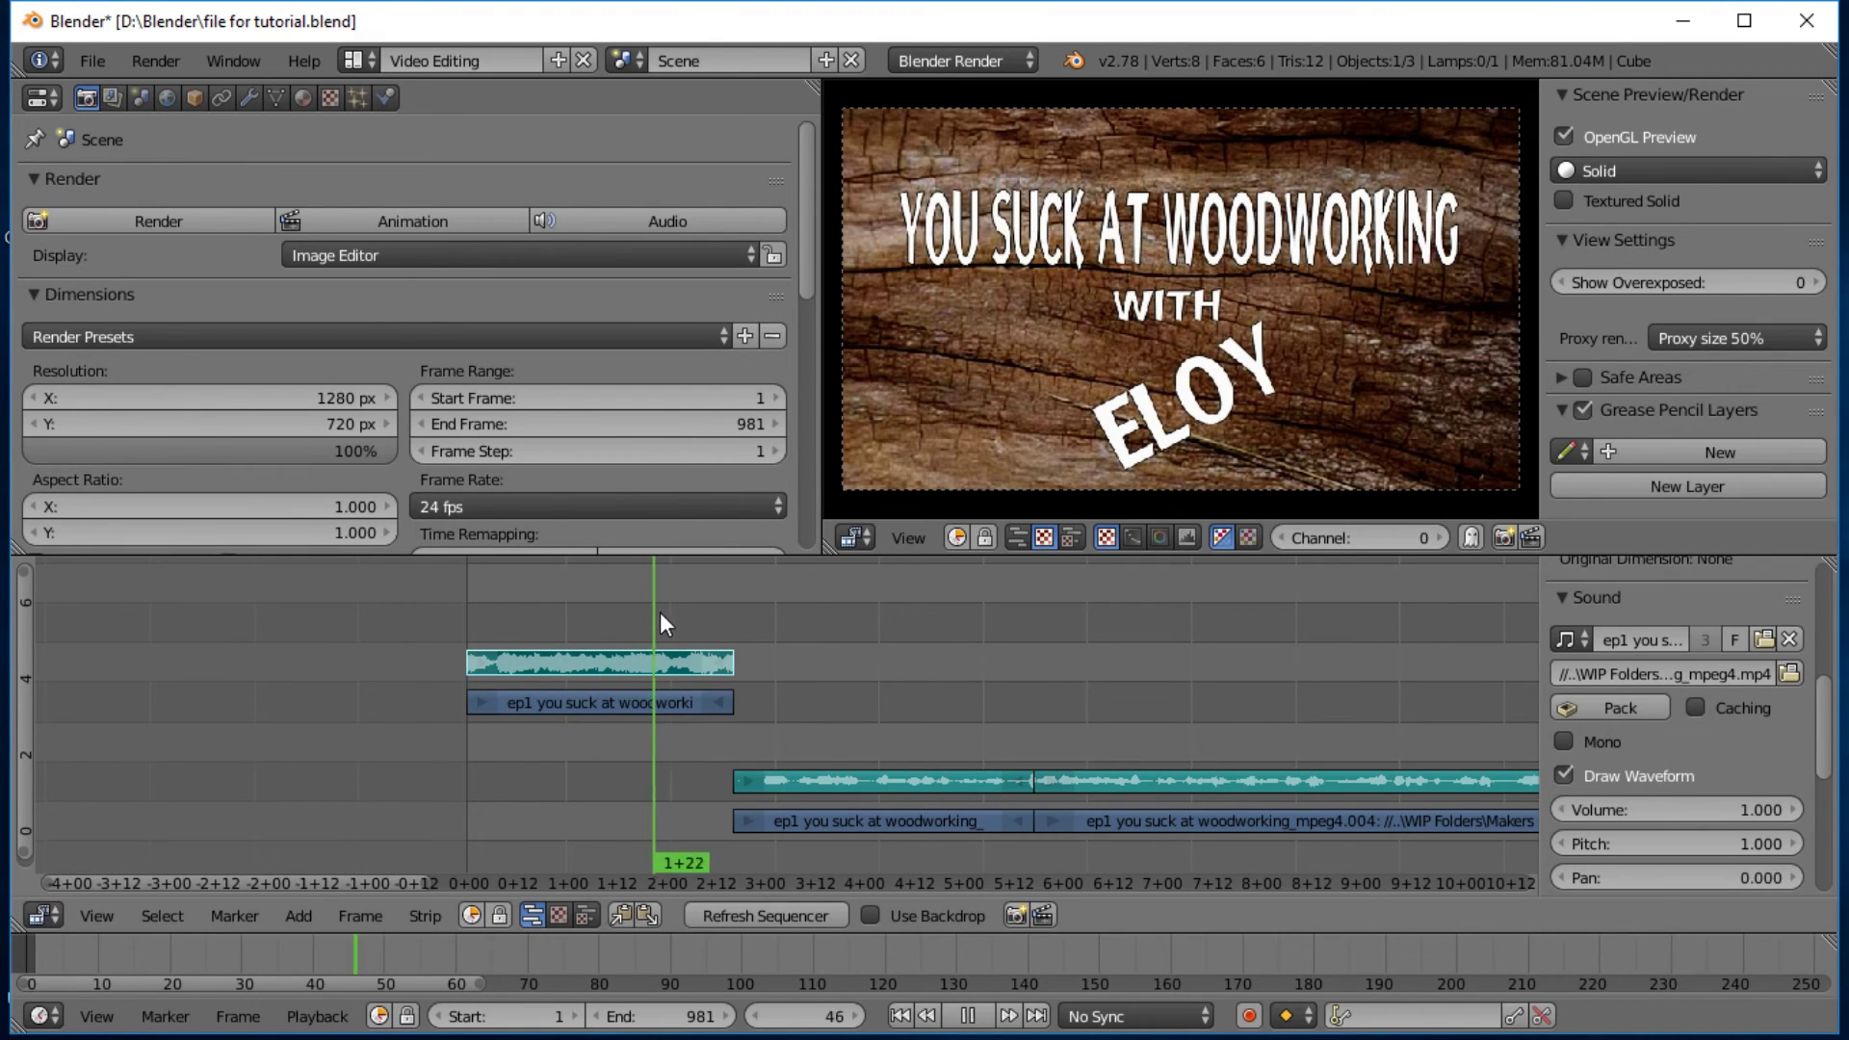
pyautogui.moveTo(744, 611); pyautogui.dragTo(496, 638)
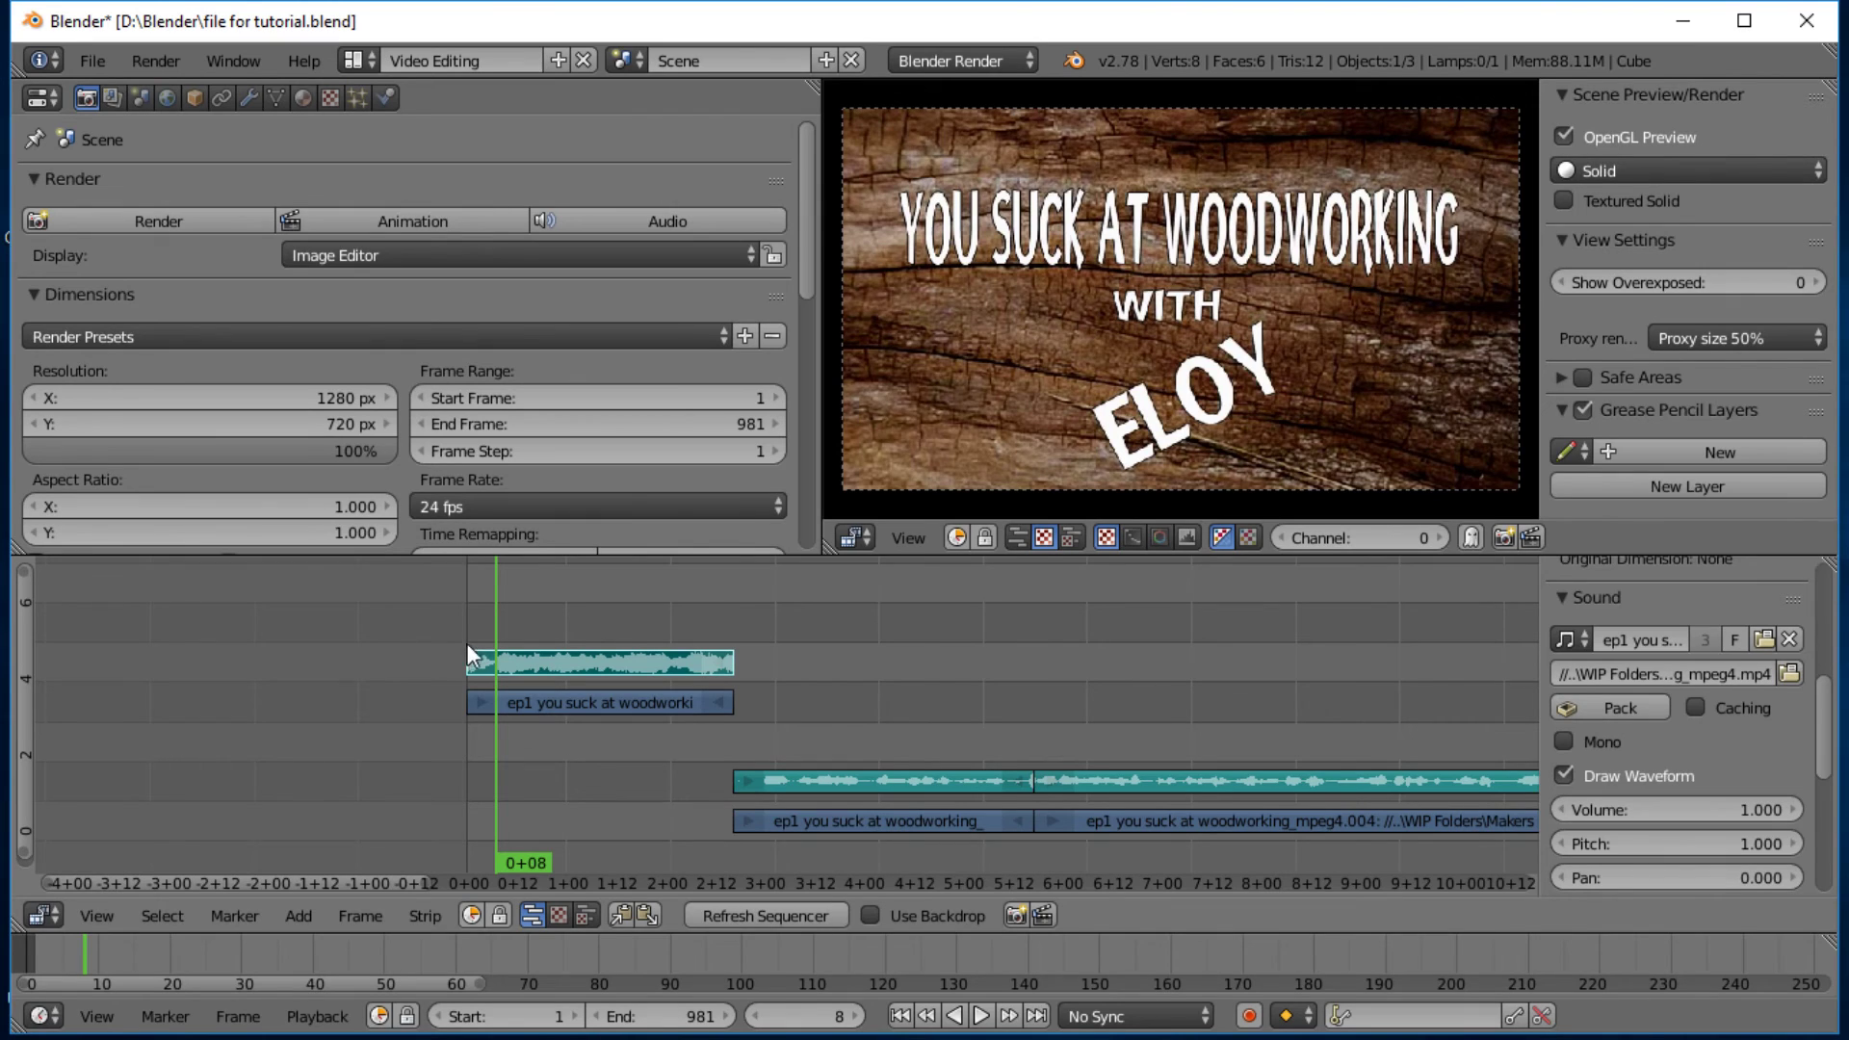
pyautogui.scroll(5, 712, 693)
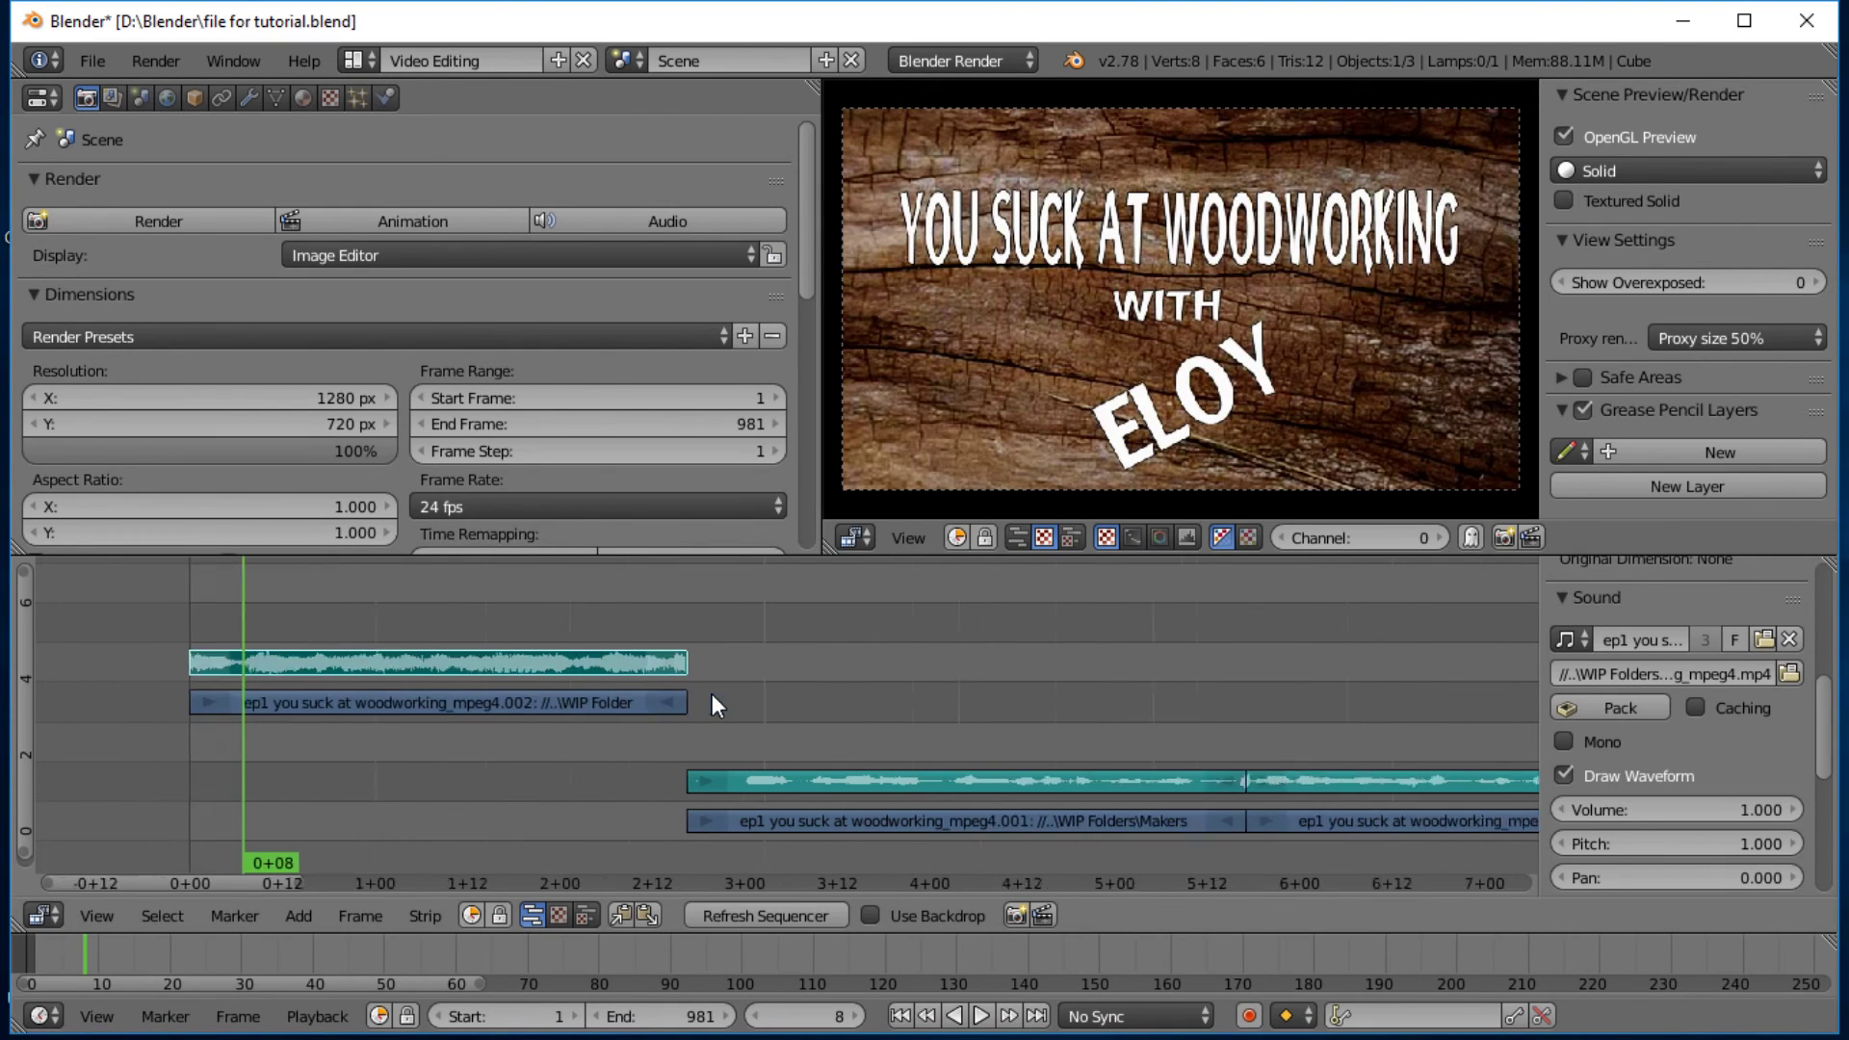
pyautogui.moveTo(100, 637); pyautogui.dragTo(226, 646)
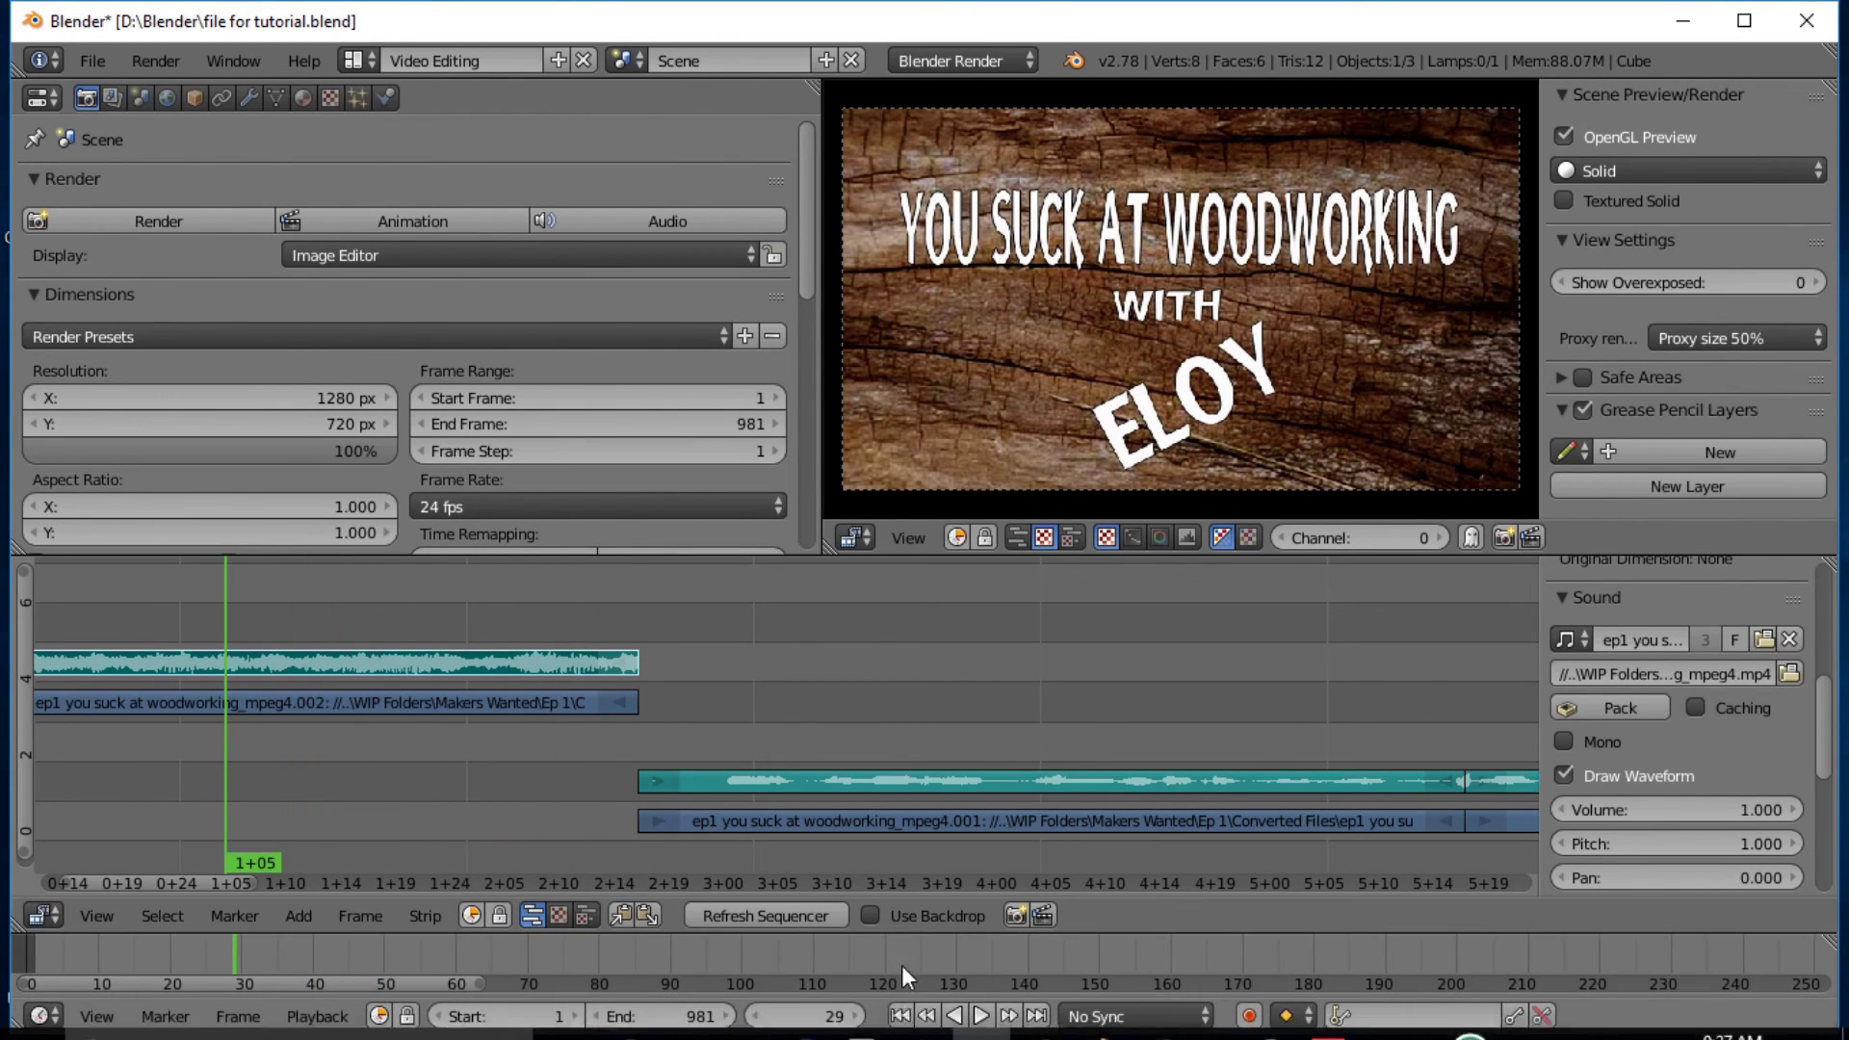
pyautogui.click(899, 1015)
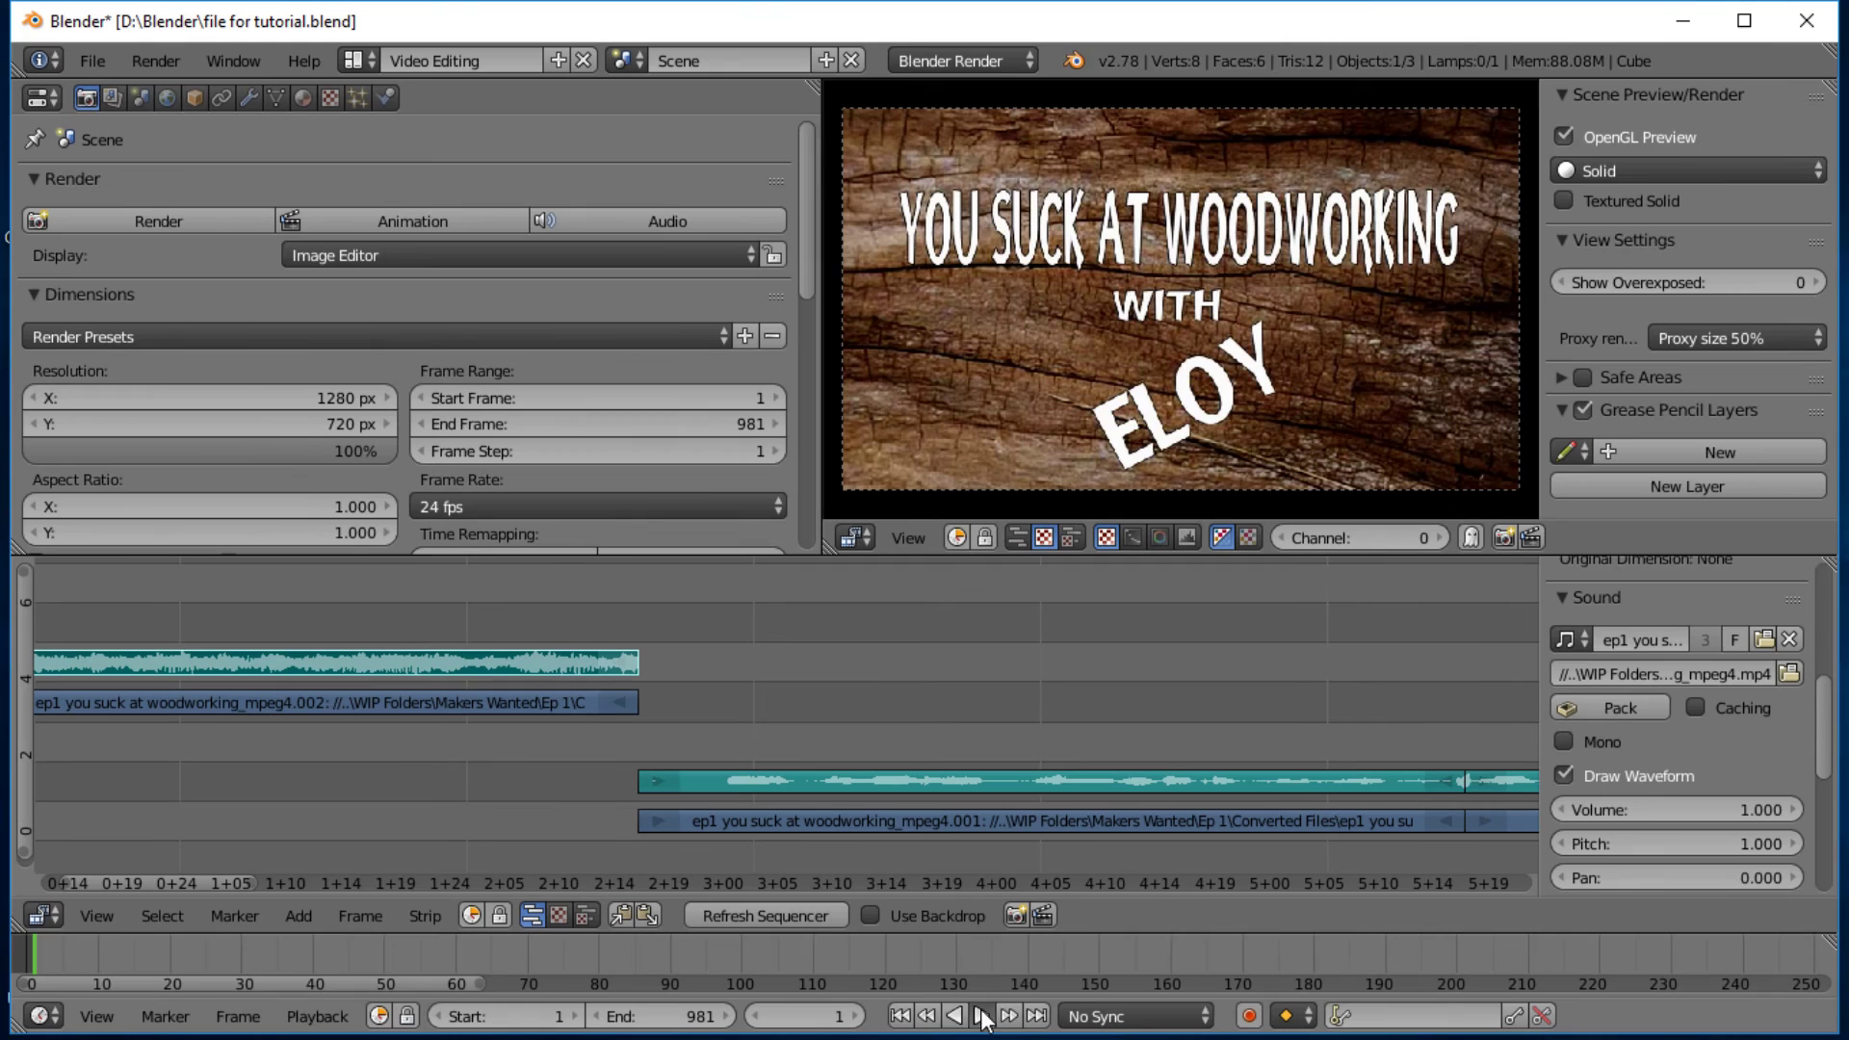
pyautogui.click(979, 1018)
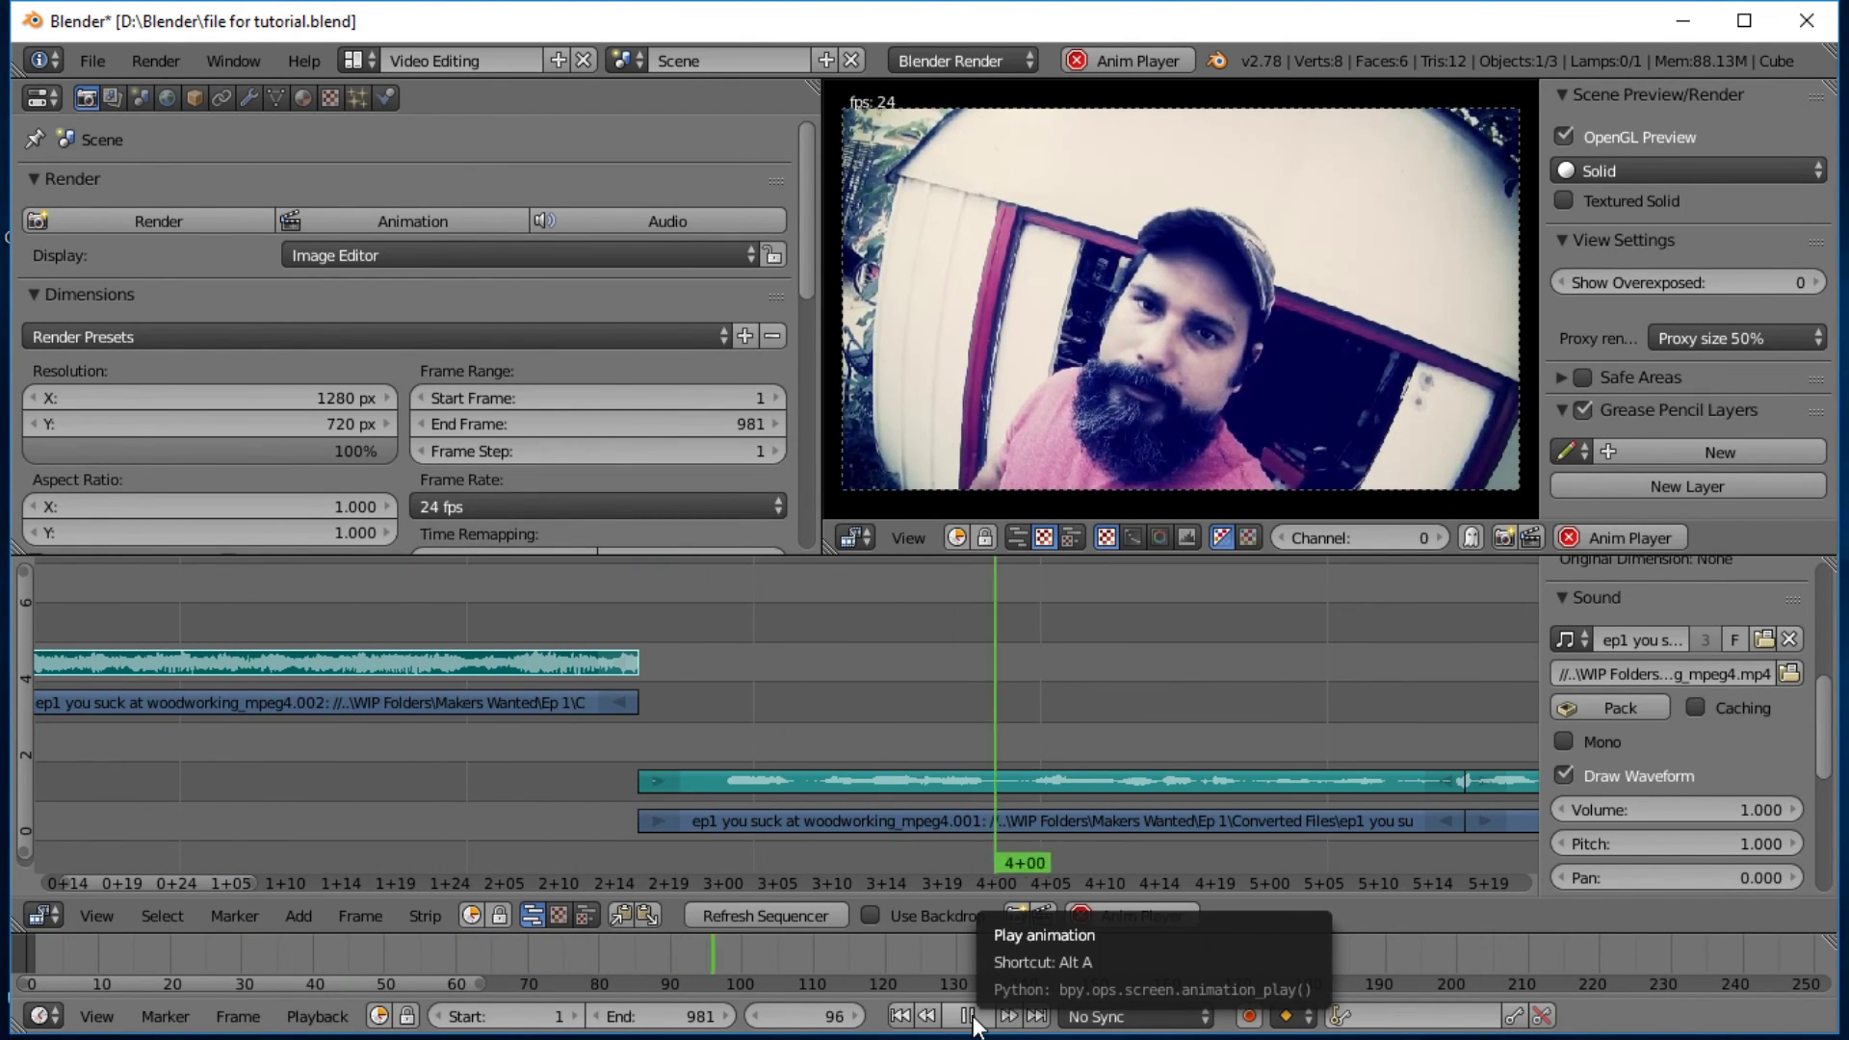
pyautogui.press('Escape')
pyautogui.scroll(-3, 793, 701)
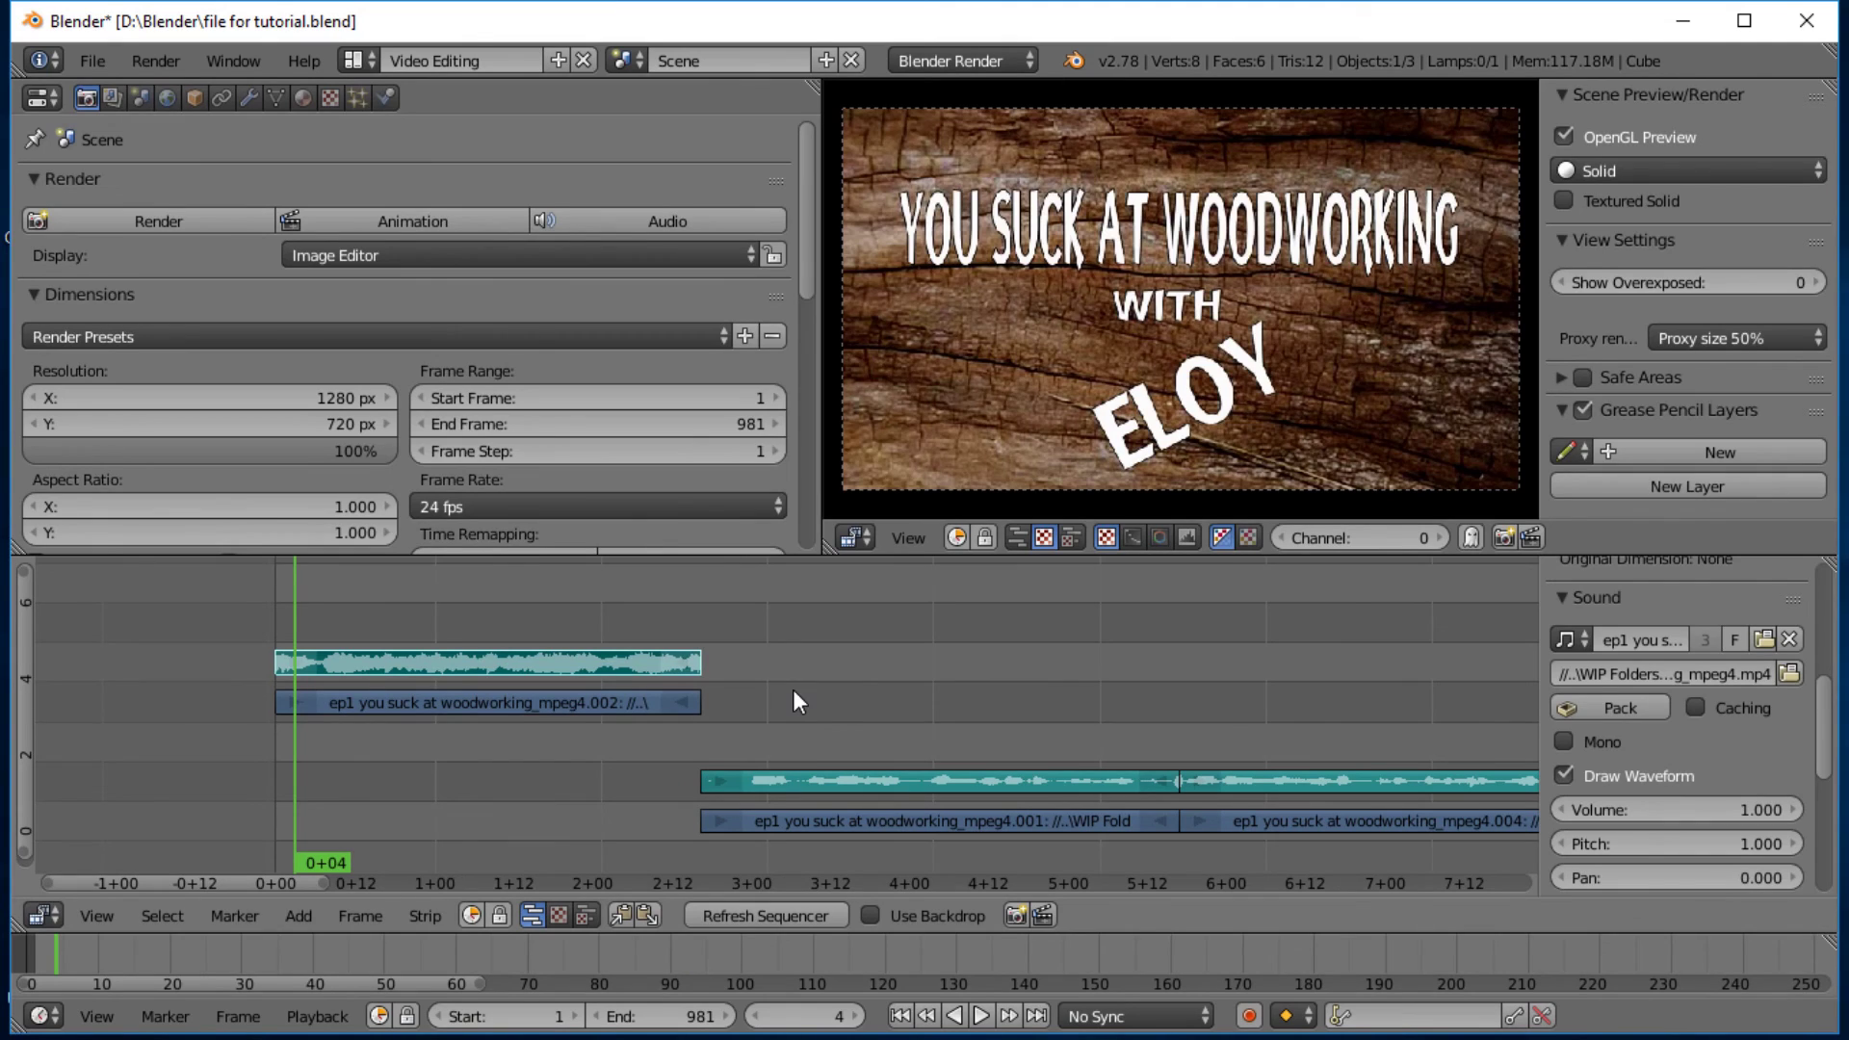